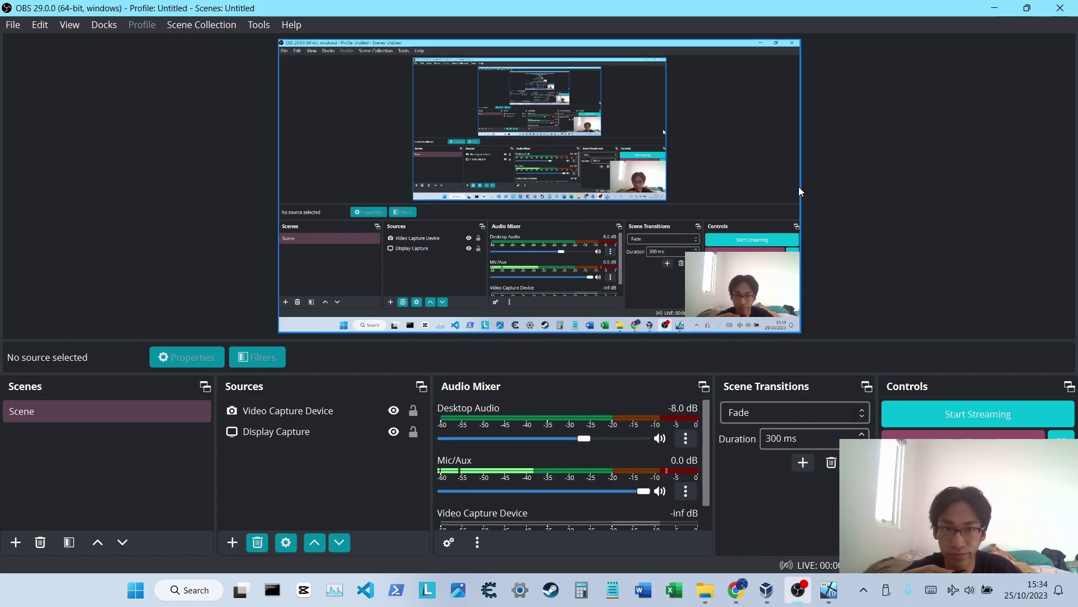
Minimize OBS, switch to Chrome and look over the Microsoft Windows 10 download page.
left_click(996, 11)
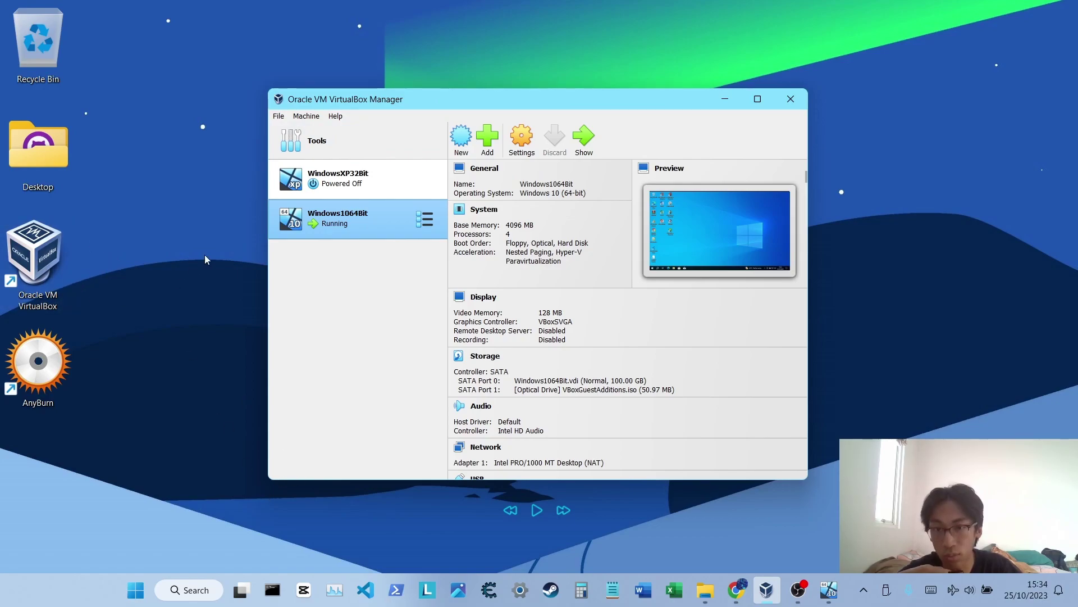
left_click(746, 596)
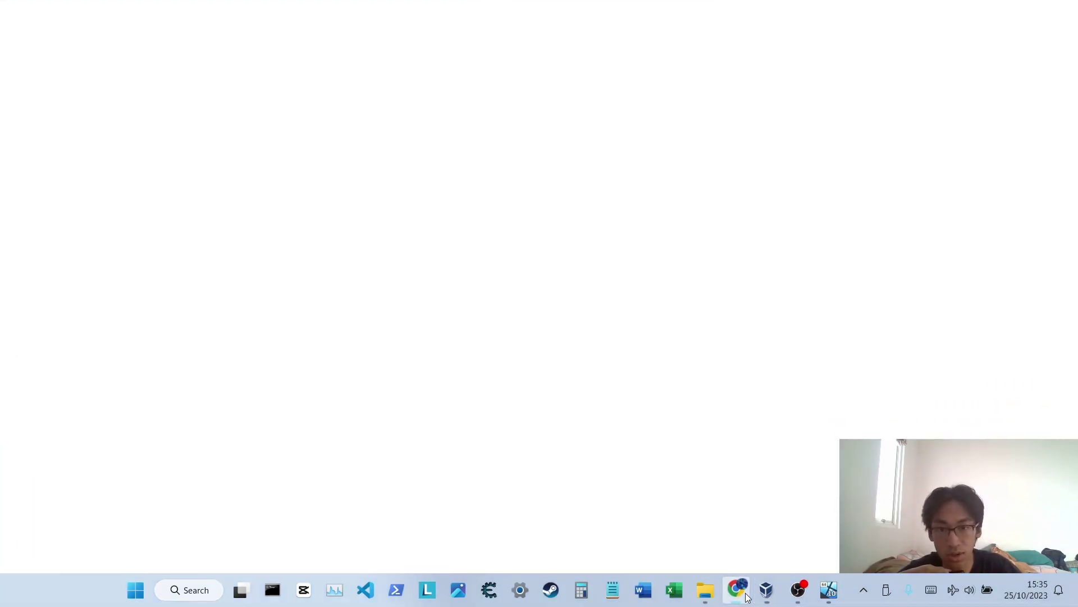
left_click(455, 10)
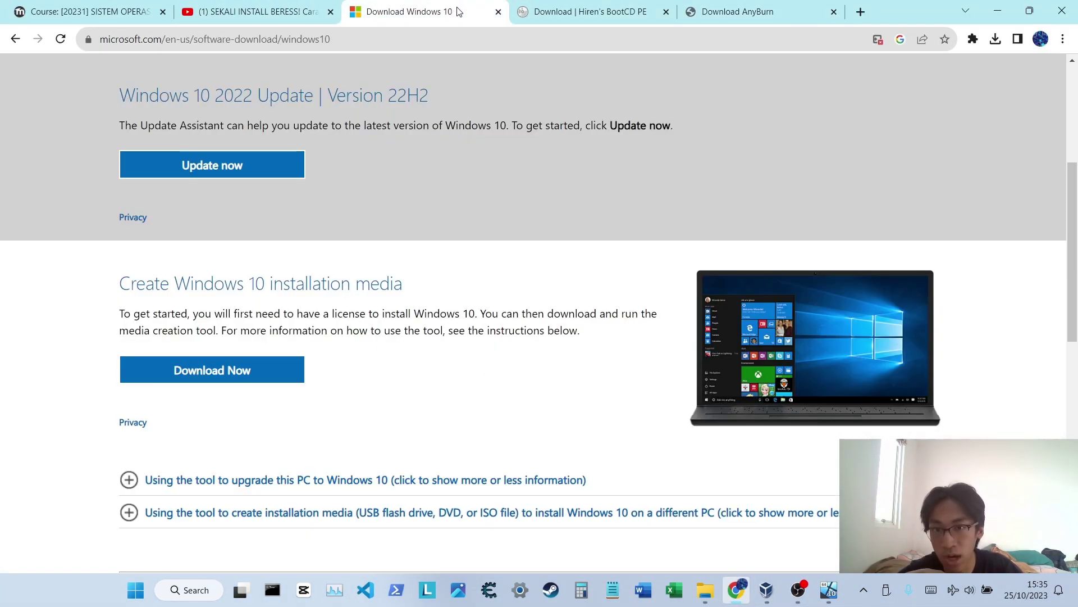
scroll(460, 327, "up", 5)
scroll(445, 306, "down", 3)
scroll(399, 241, "up", 3)
left_click_drag(378, 206, 241, 206)
scroll(430, 317, "down", 3)
scroll(421, 323, "up", 3)
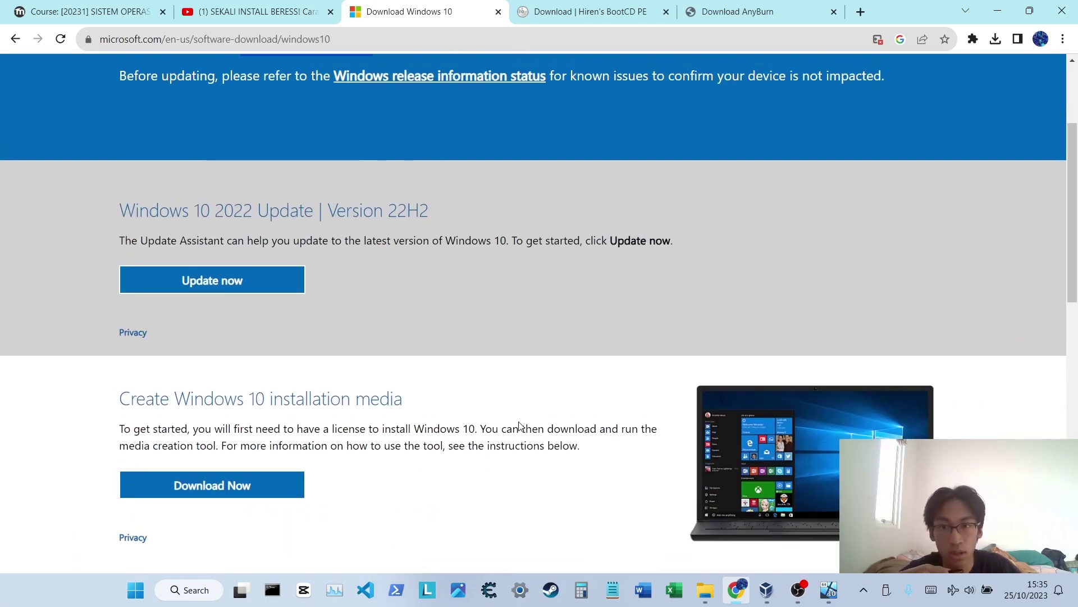
Point out the page address and highlight the "Create Windows 10 installation media" heading on the Windows 10 download page.
left_click(161, 39)
left_click(340, 179)
scroll(343, 185, "down", 5)
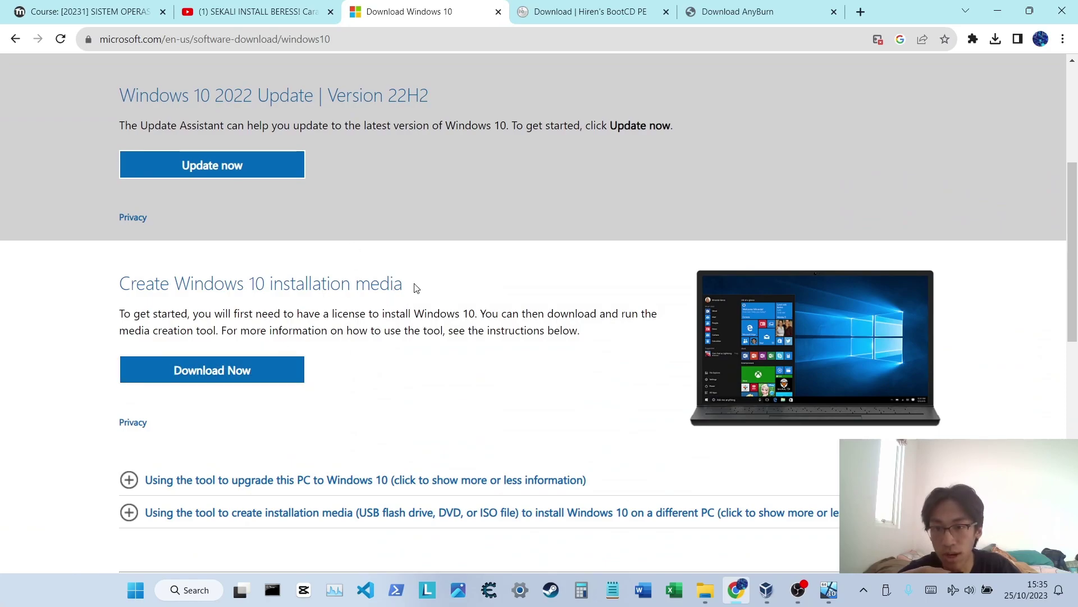
left_click_drag(416, 286, 67, 283)
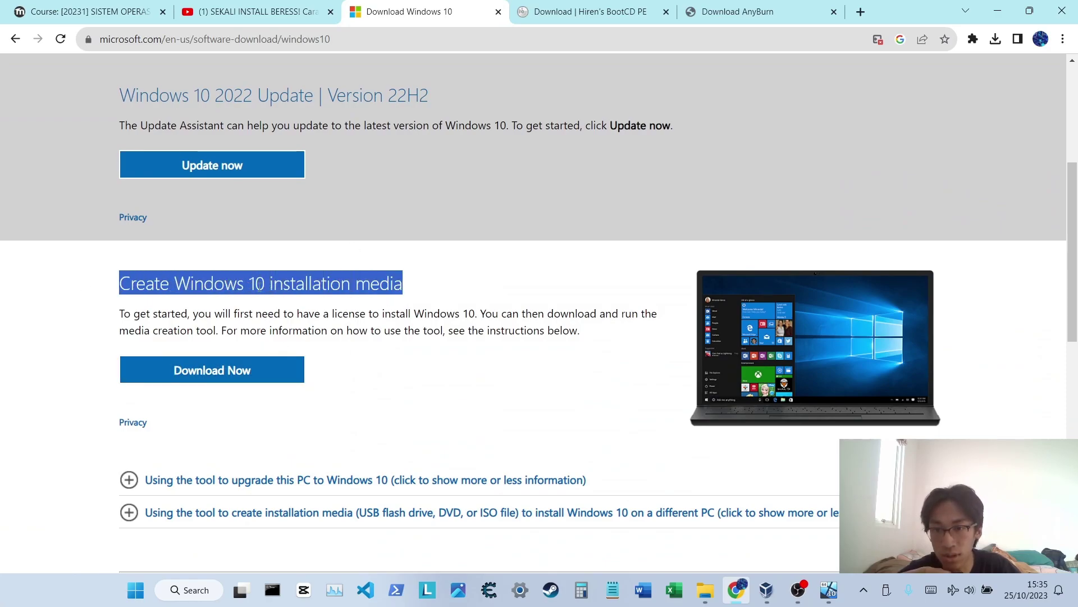
left_click(418, 298)
left_click_drag(418, 299, 117, 287)
left_click(452, 303)
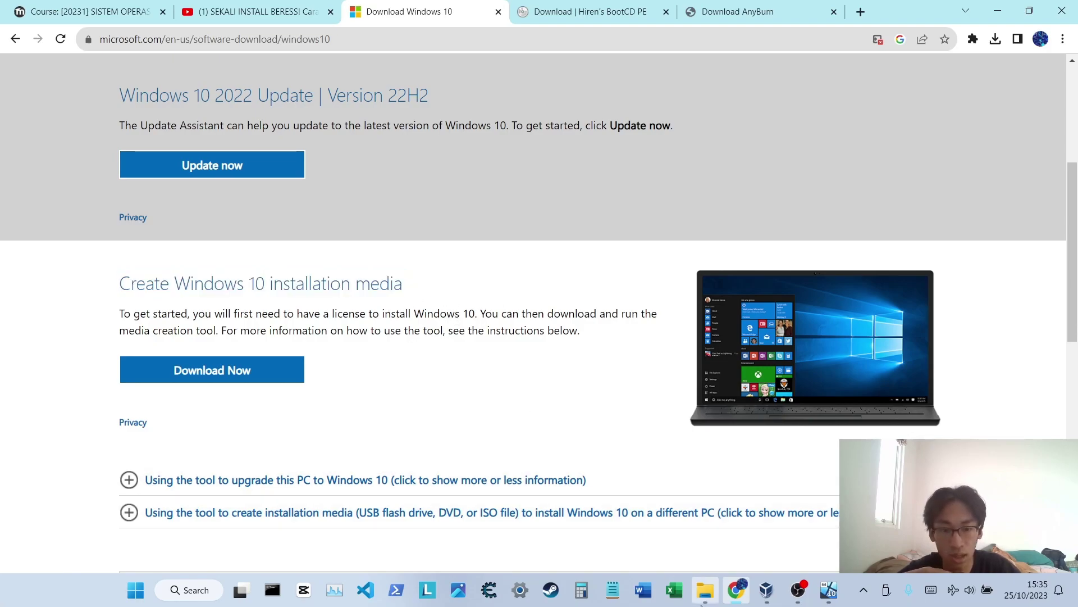
Switch to File Explorer and look for MediaCreationTool22H2.exe in the Downloads folder.
left_click(705, 589)
left_click(335, 104)
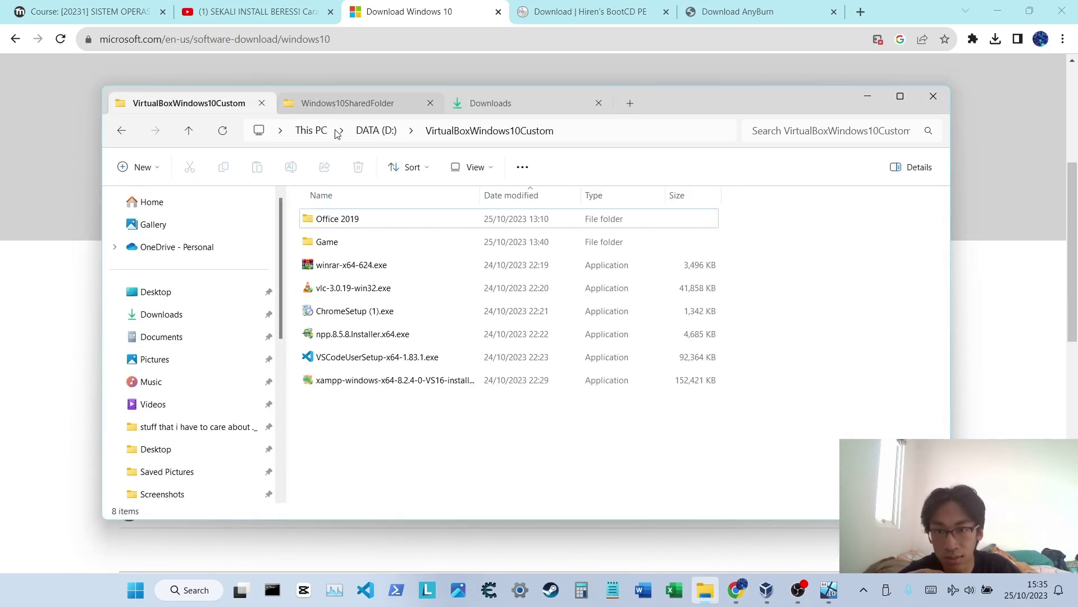
left_click(185, 326)
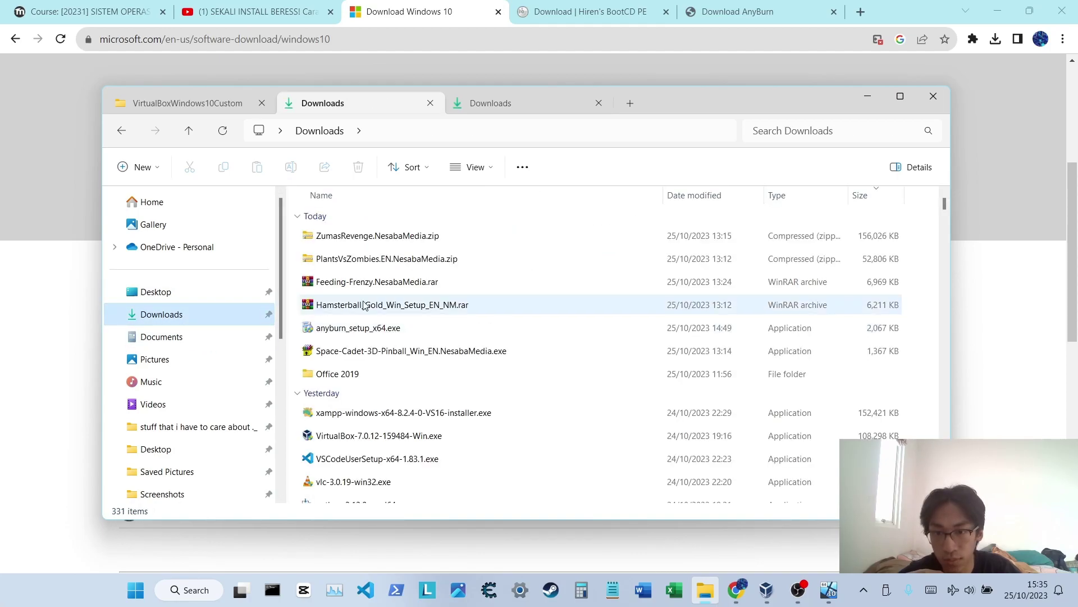
scroll(413, 358, "down", 3)
scroll(413, 358, "down", 1)
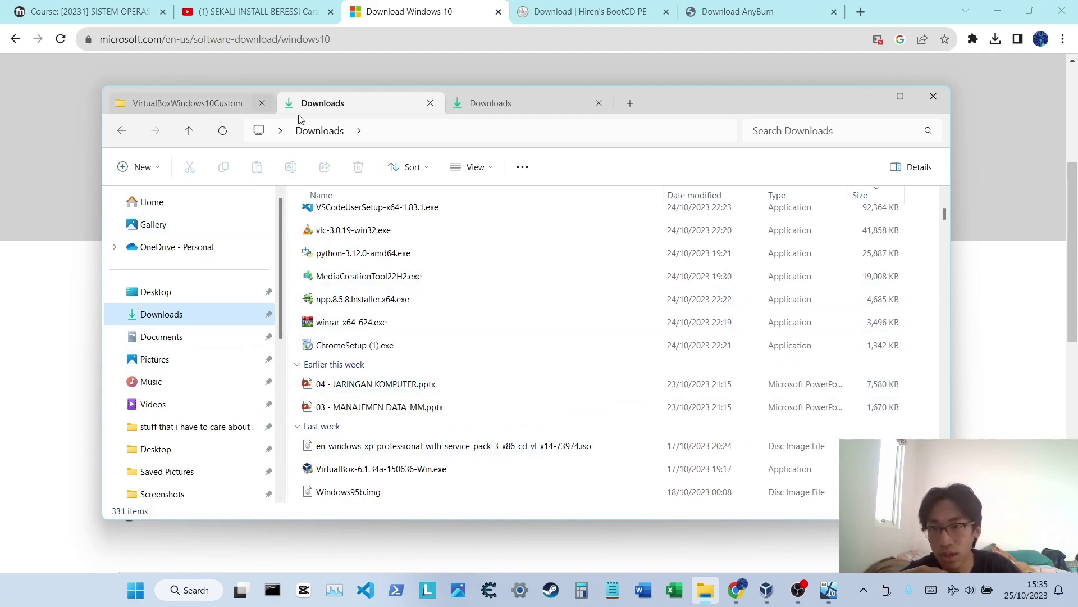
View the ISO files in the VirtualBoxWindows10Custom folder, selecting Windows 10.iso to point it out.
left_click(207, 112)
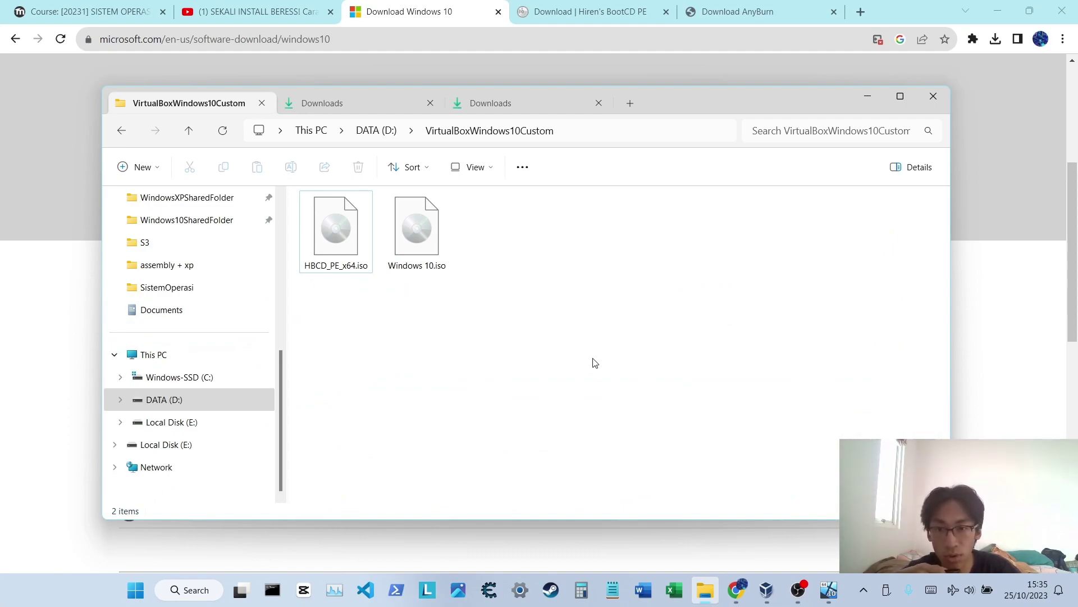
left_click_drag(560, 331, 332, 217)
left_click_drag(486, 287, 389, 218)
left_click(520, 298)
left_click_drag(489, 303, 400, 214)
left_click(353, 104)
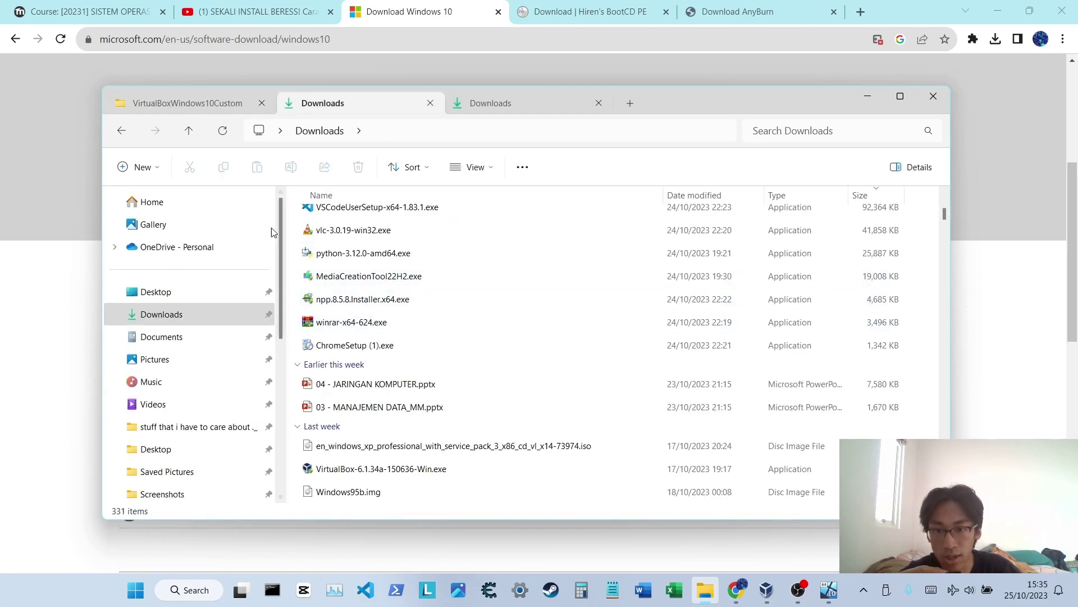
left_click(204, 105)
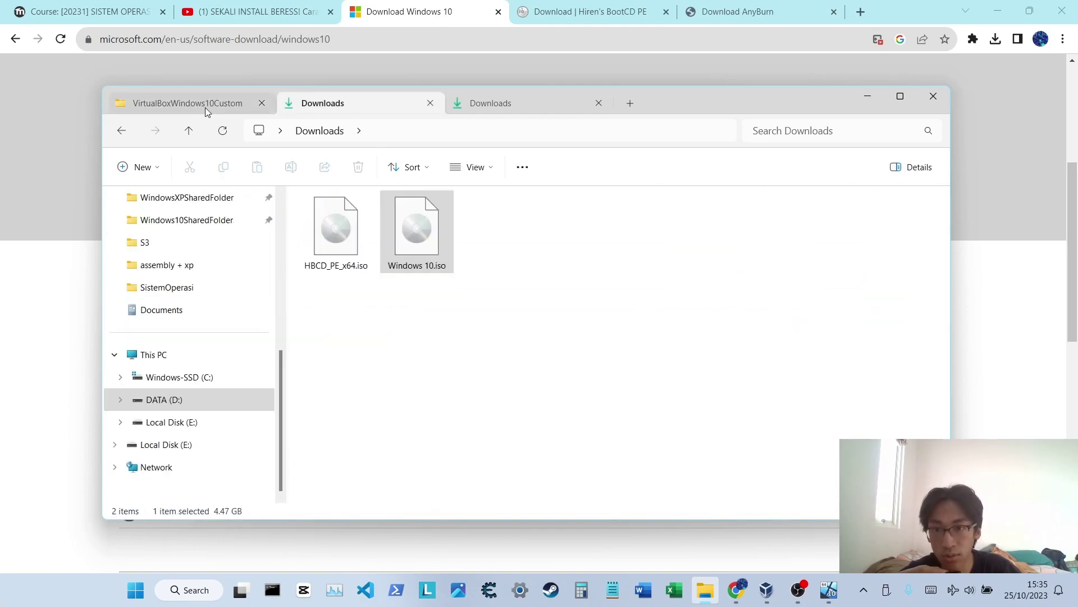
left_click(514, 293)
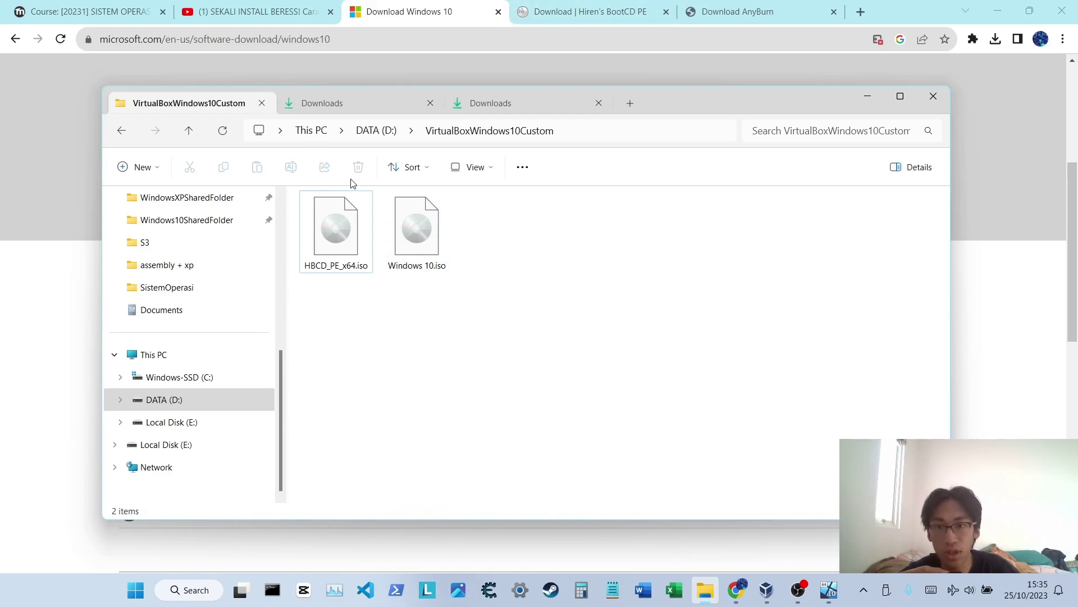
Browse the DATA (D:) drive, check the VirtualBoxOS folder and return to the ISO files in VirtualBoxWindows10Custom.
left_click(371, 130)
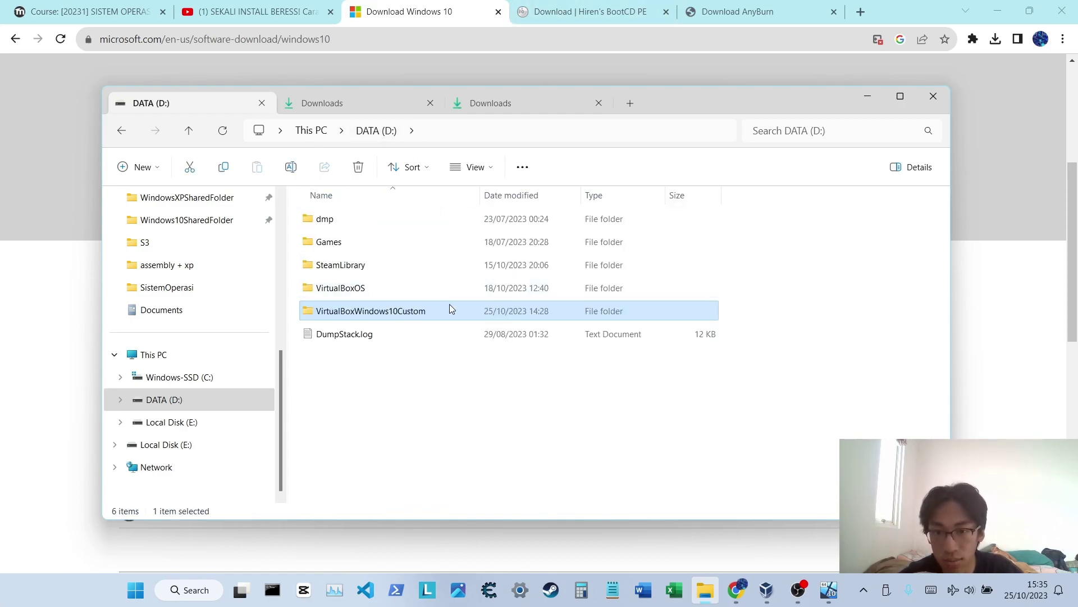
left_click(310, 135)
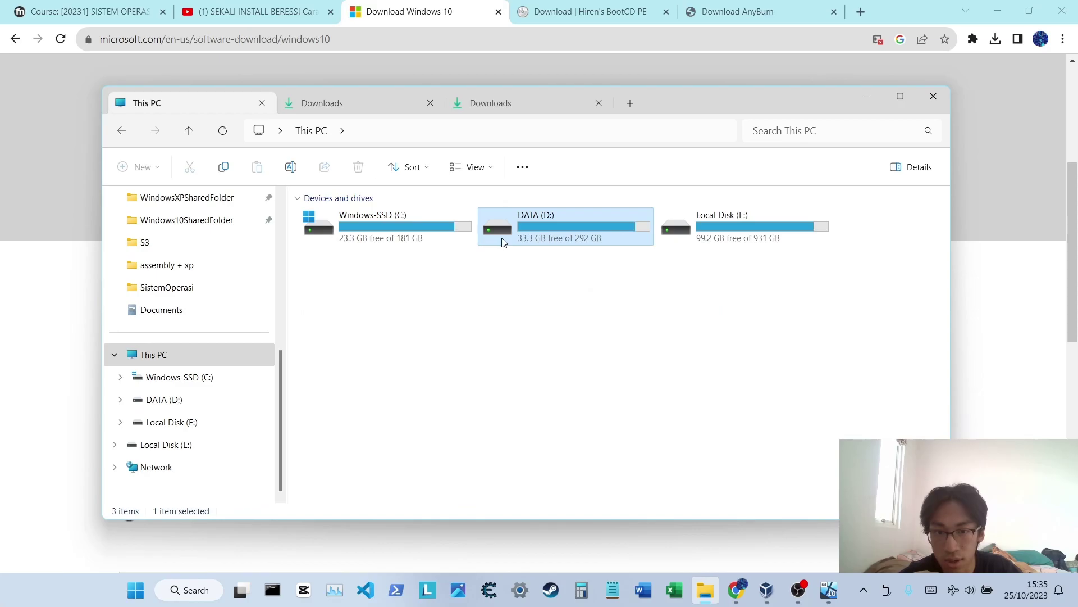
double_click(503, 242)
double_click(348, 285)
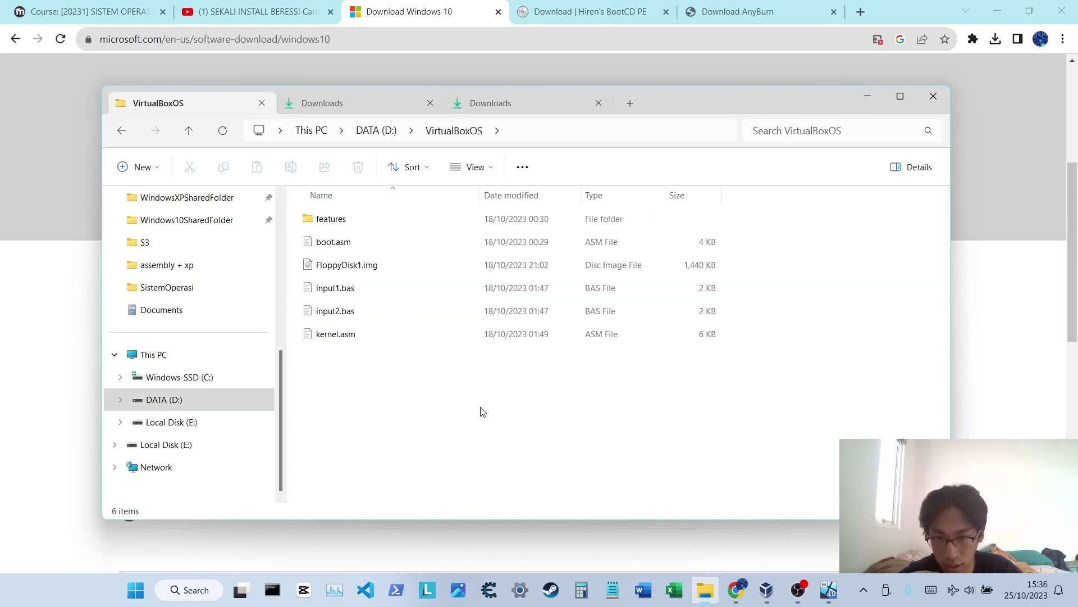
left_click(375, 131)
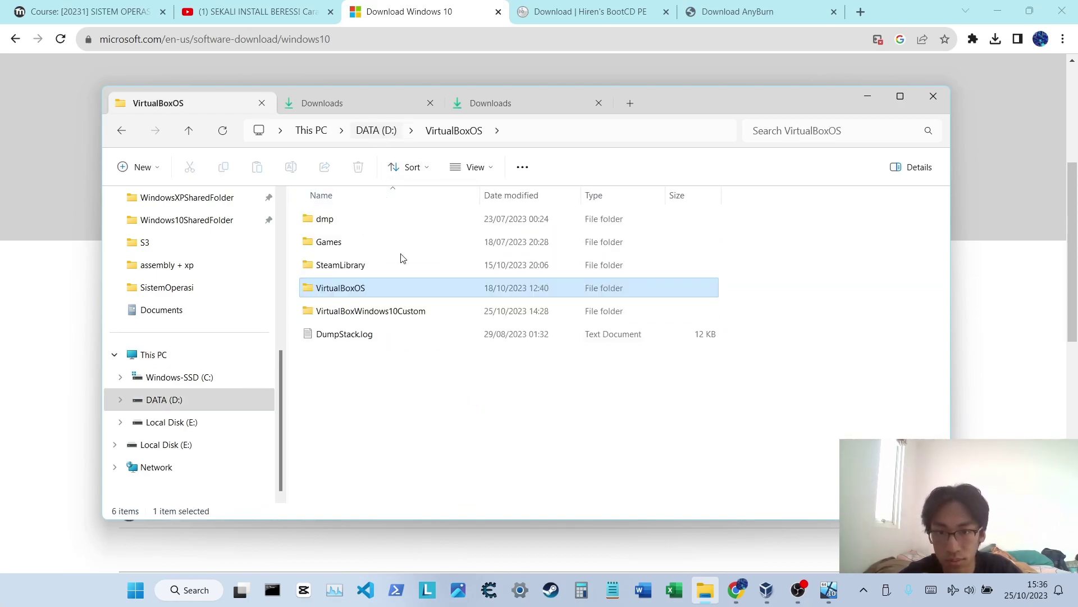
double_click(360, 311)
left_click_drag(505, 387, 344, 248)
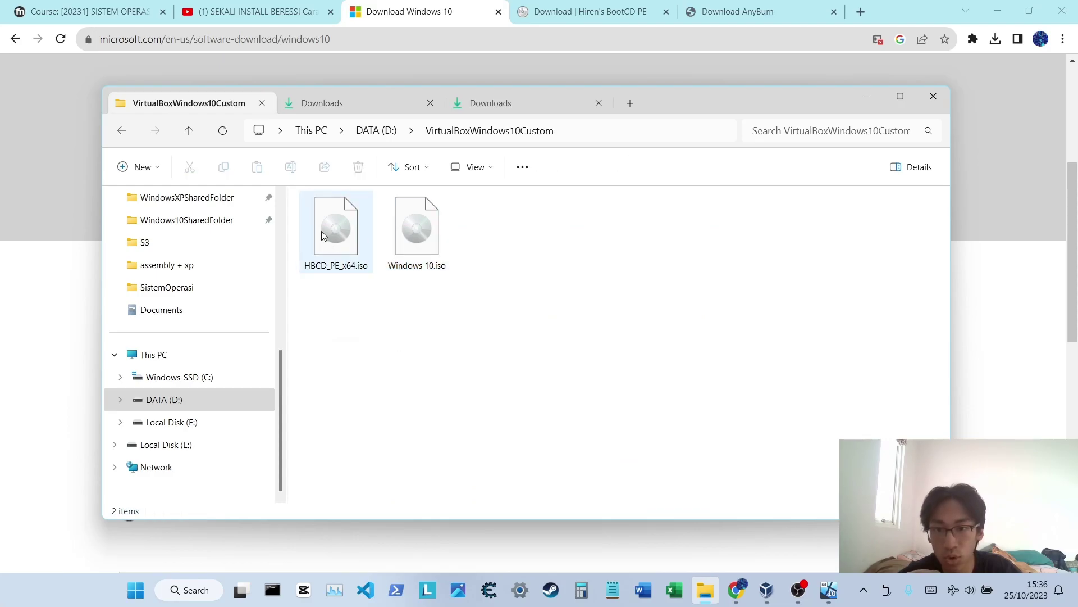
Switch to Chrome and examine the Hiren's BootCD PE download page, including its address and the HBCD_PE_x64.iso link.
left_click(600, 8)
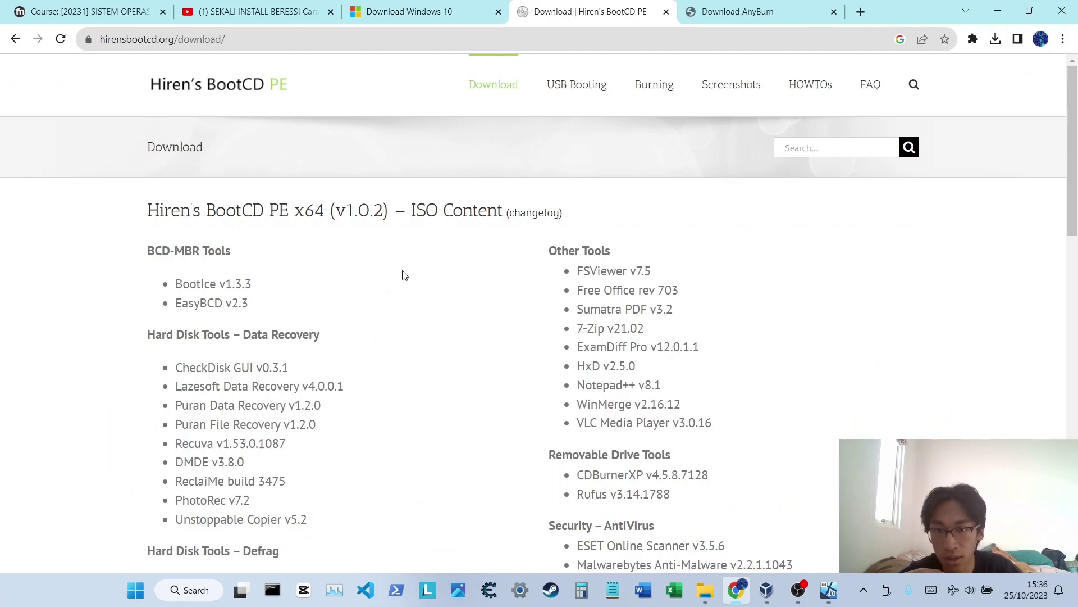
scroll(402, 275, "down", 15)
scroll(402, 248, "up", 15)
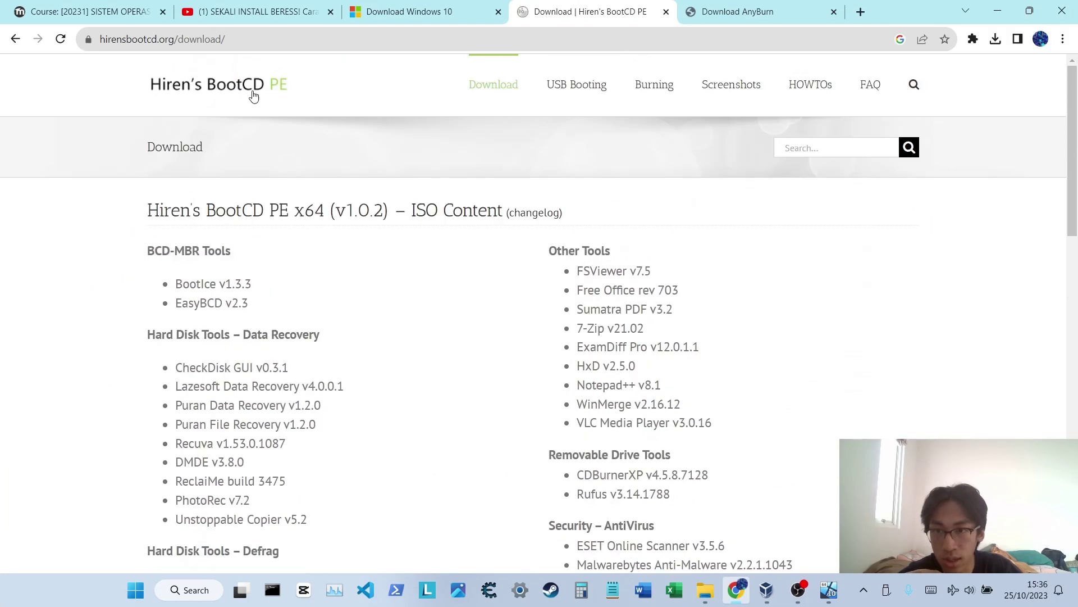
left_click(195, 40)
left_click(436, 313)
scroll(453, 301, "down", 15)
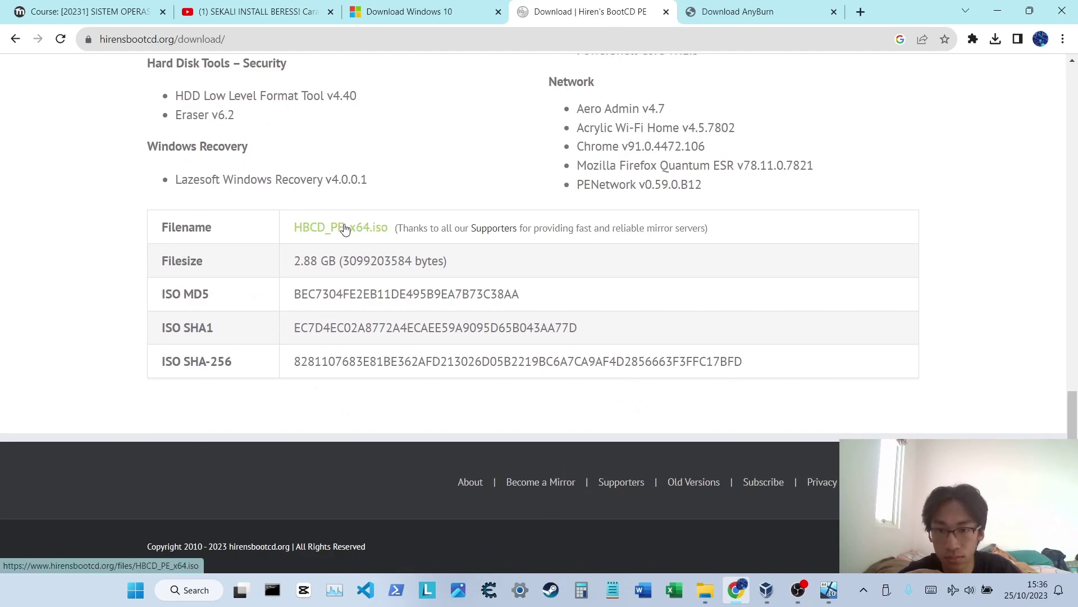
scroll(414, 212, "up", 12)
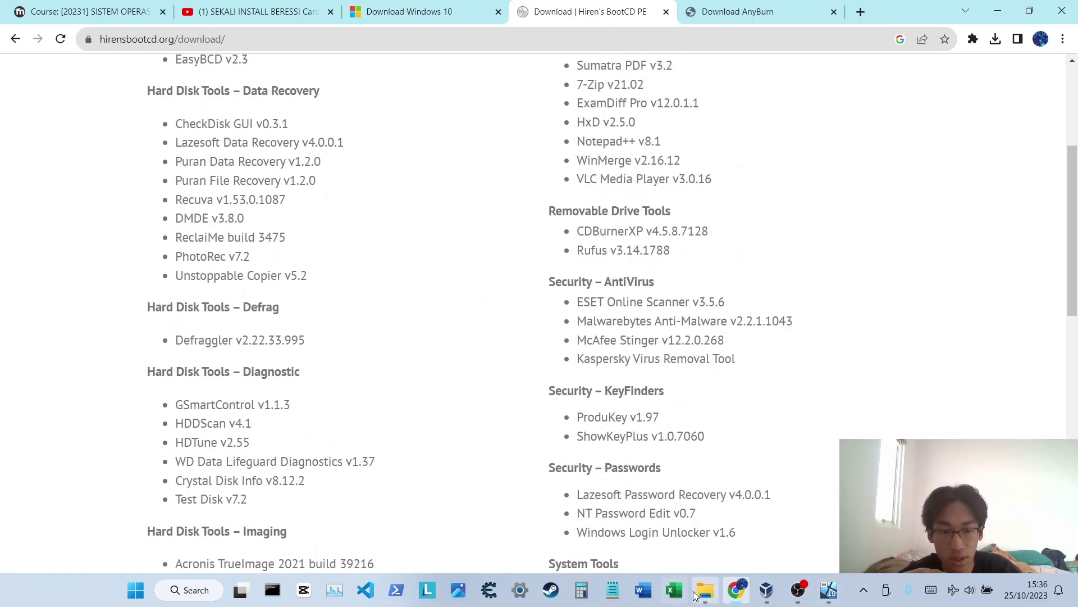
Switch to File Explorer, point out HBCD_PE_x64.iso in the VirtualBoxWindows10Custom folder and minimize the window.
left_click(705, 556)
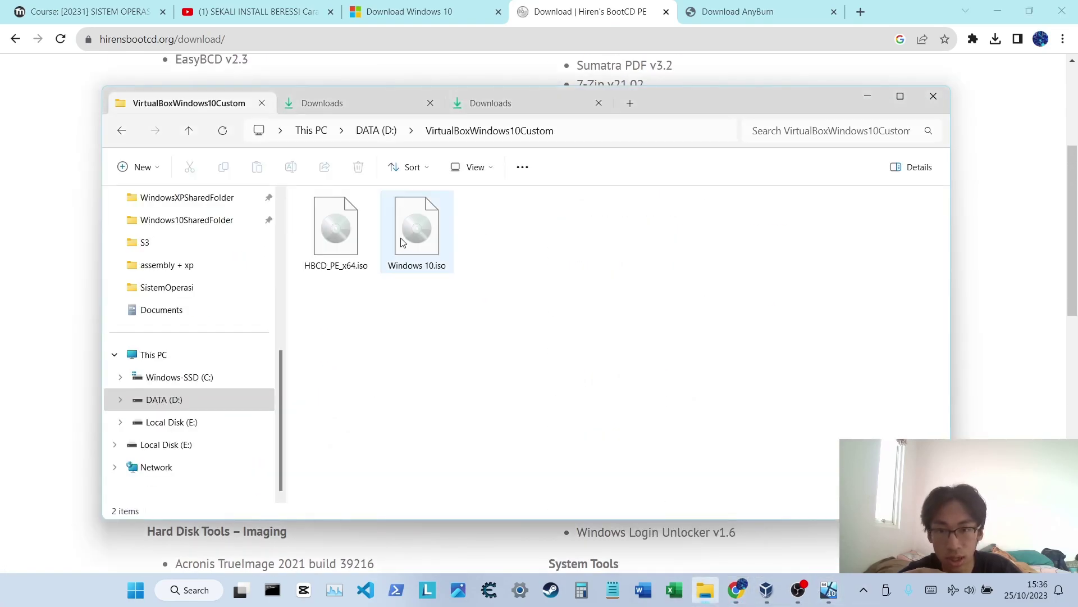
left_click(339, 234)
left_click(507, 330)
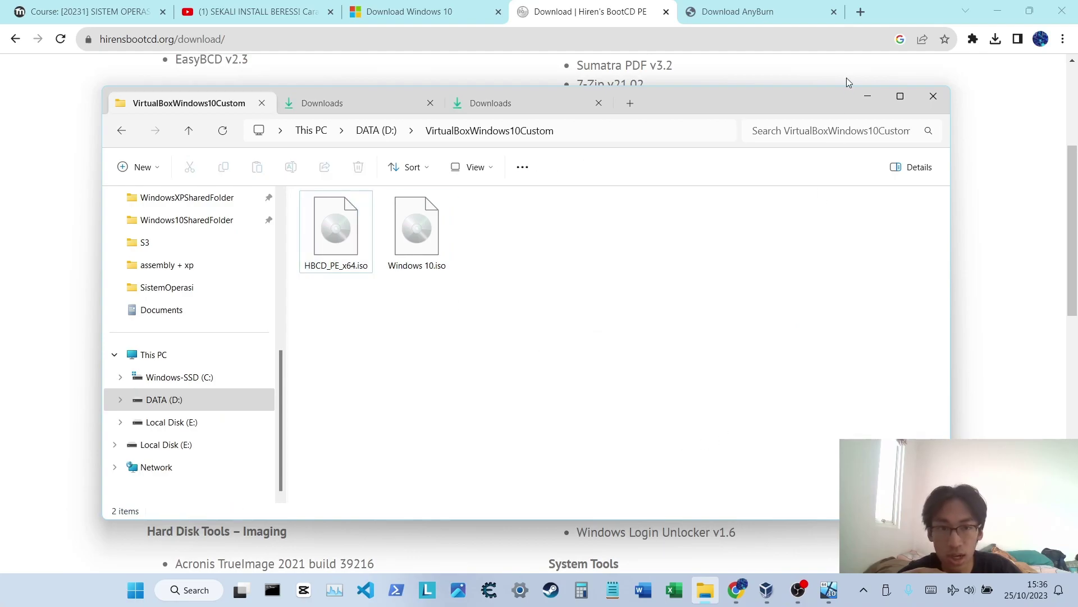
left_click(867, 97)
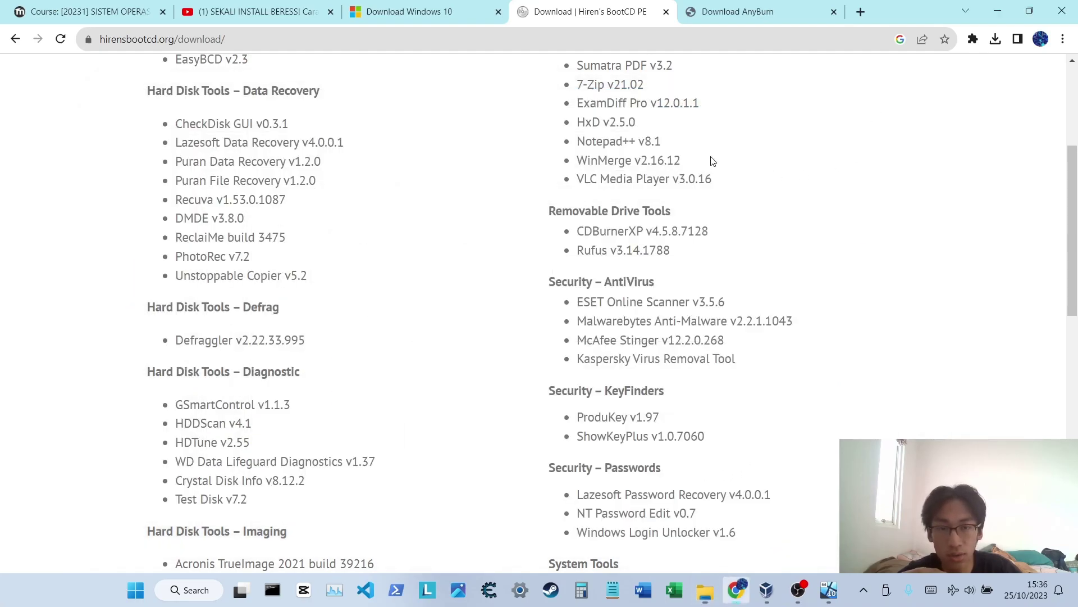
View the AnyBurn download page and show the desktop with its AnyBurn shortcut.
left_click(733, 11)
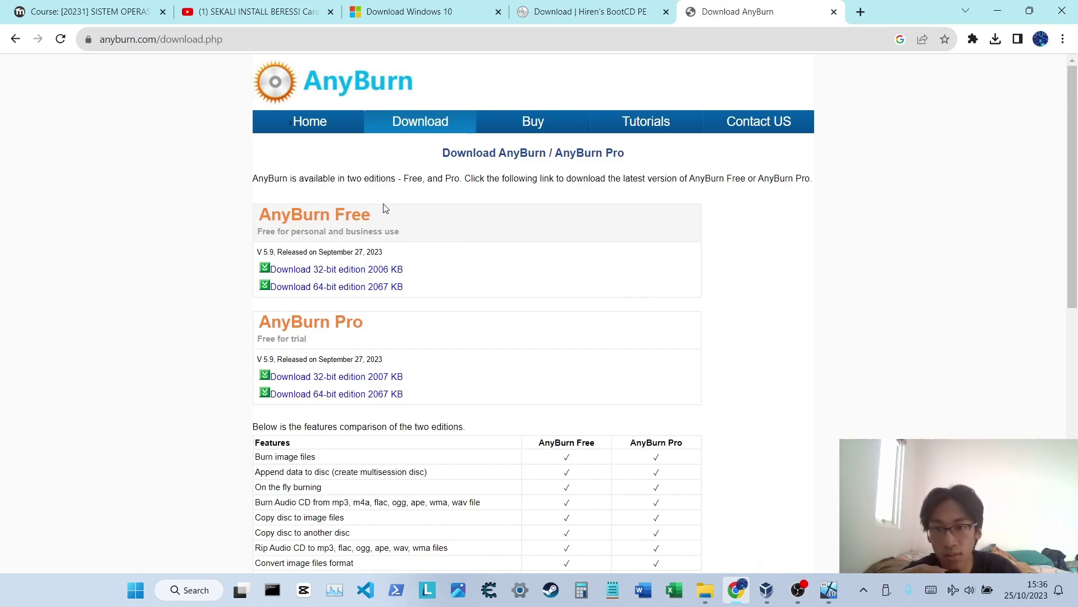
key("super+d")
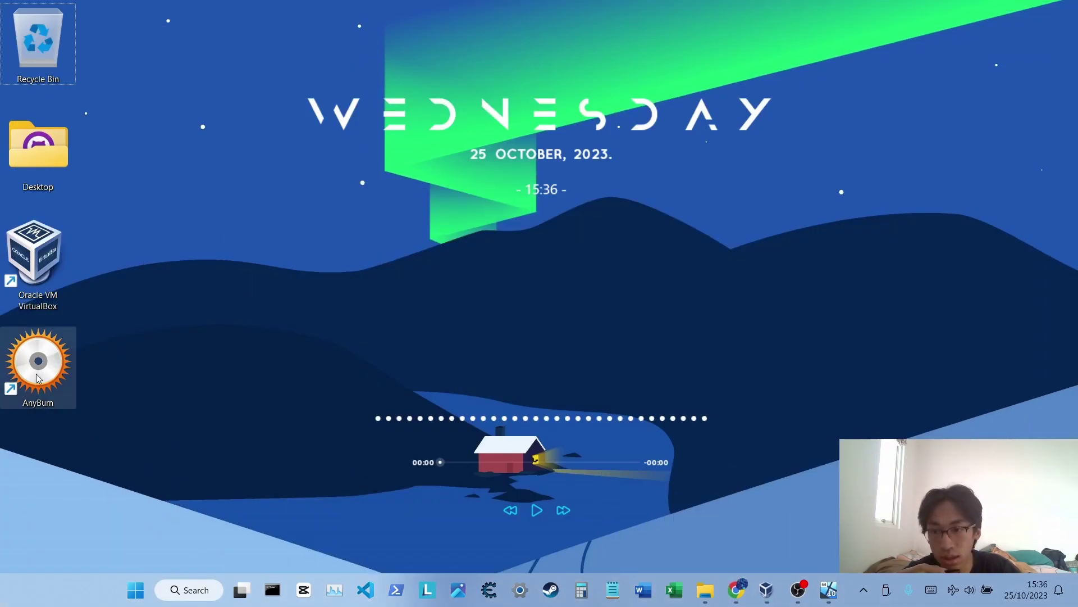
Switch to VirtualBox Manager and bring up the running Windows1064Bit virtual machine window.
left_click(828, 590)
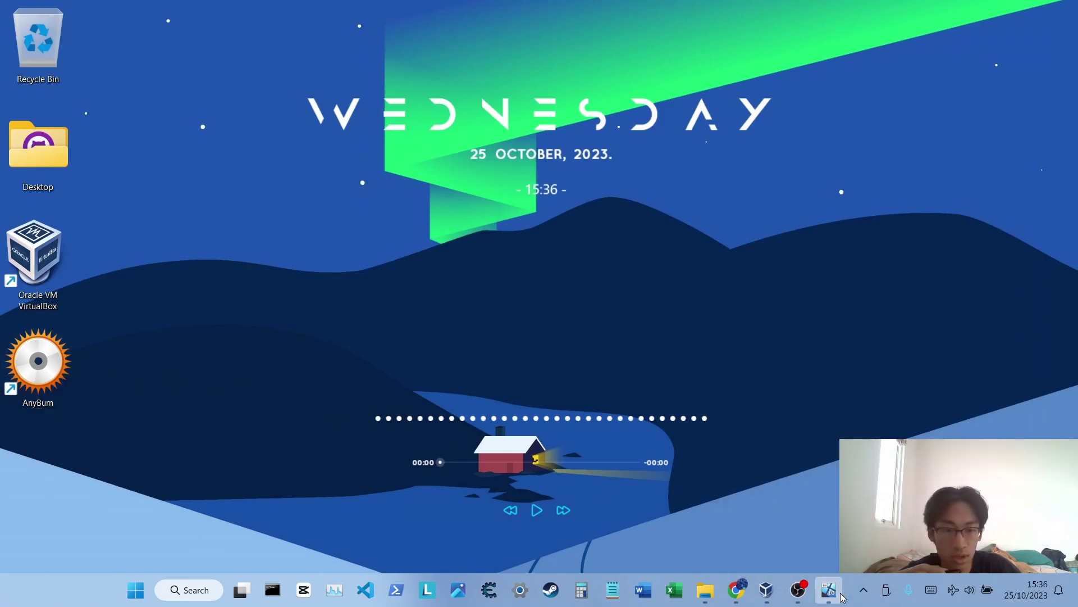
left_click(830, 589)
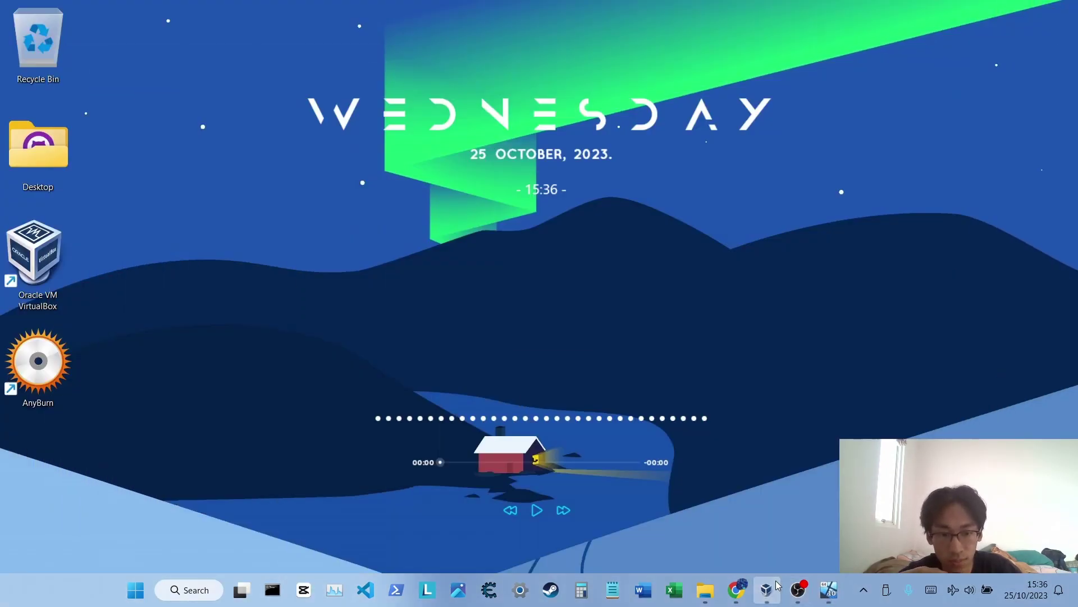
left_click(767, 590)
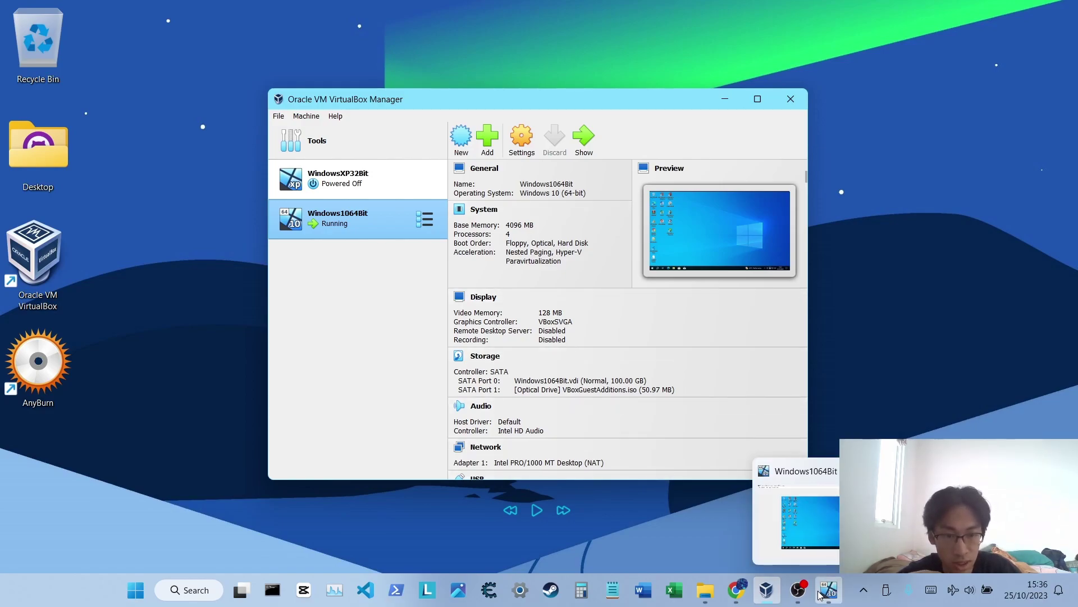
left_click(810, 533)
Point out the application and game shortcuts on the virtual machine's desktop by box-selecting them, leaving nothing selected.
left_click_drag(515, 380, 185, 121)
left_click_drag(588, 367, 391, 383)
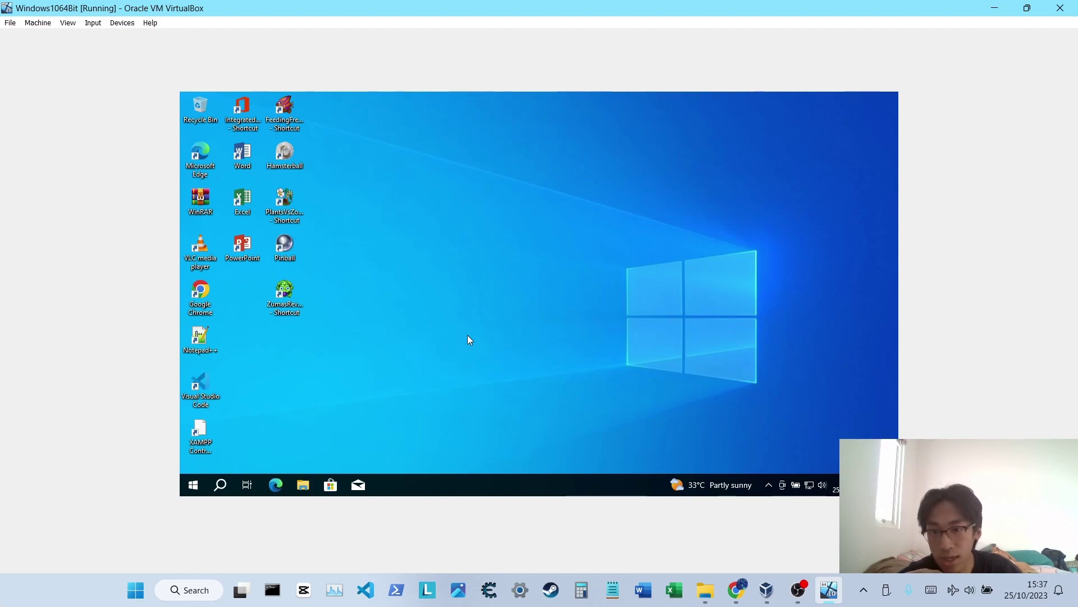
left_click_drag(367, 458, 180, 94)
left_click(599, 402)
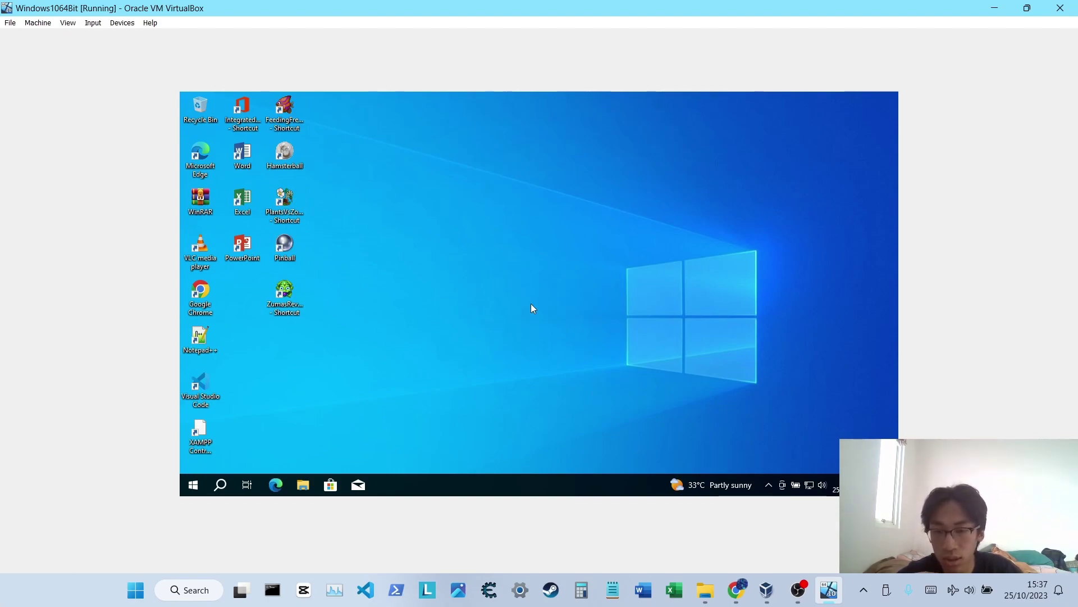
left_click_drag(321, 431, 184, 114)
left_click_drag(354, 443, 187, 110)
left_click(443, 378)
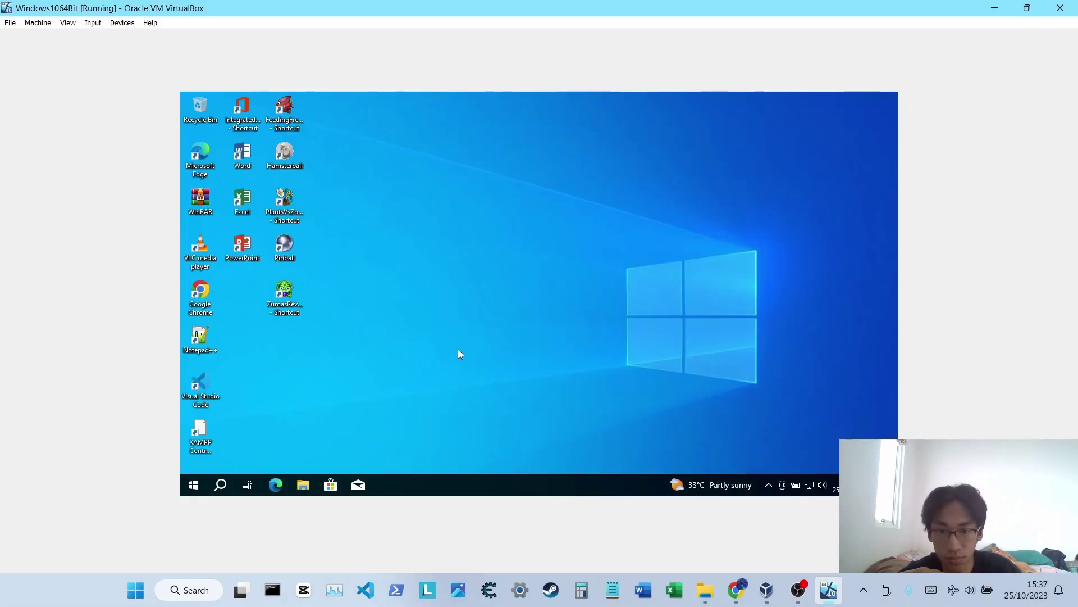
Open the Shared Folders settings of the Windows1064Bit virtual machine.
left_click(122, 23)
mouse_move(242, 94)
left_click(280, 95)
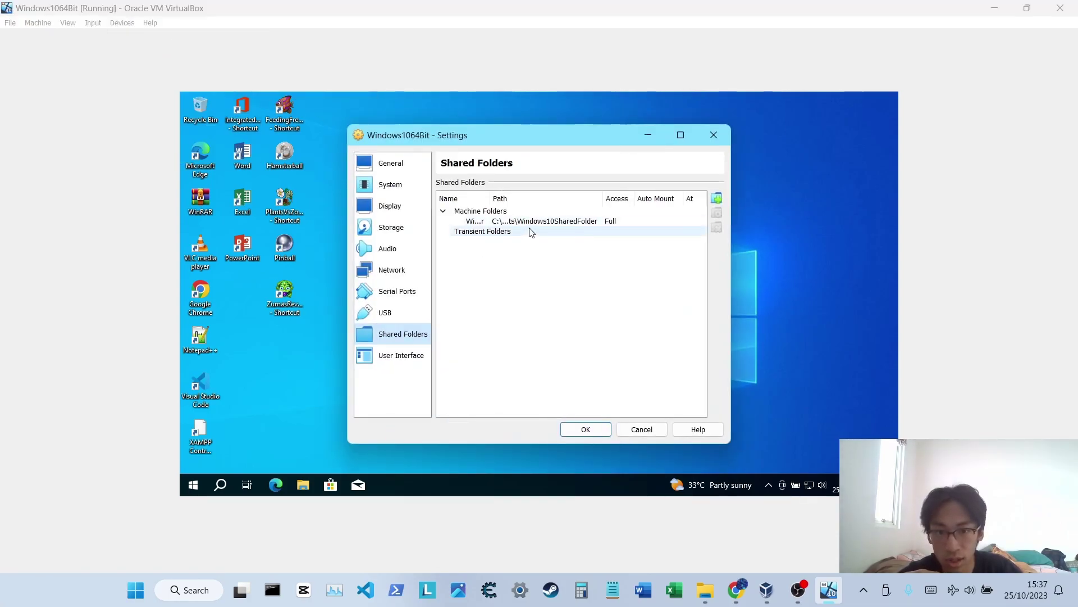
Point out the Windows10SharedFolder entry among the machine folders and close the settings without changing anything.
left_click(593, 222)
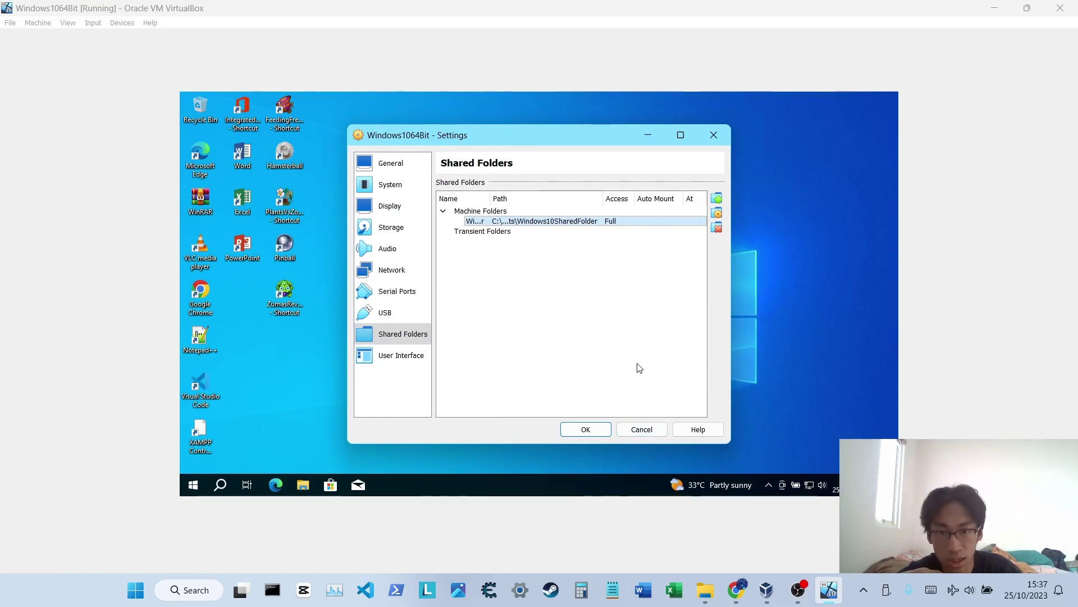
left_click(641, 429)
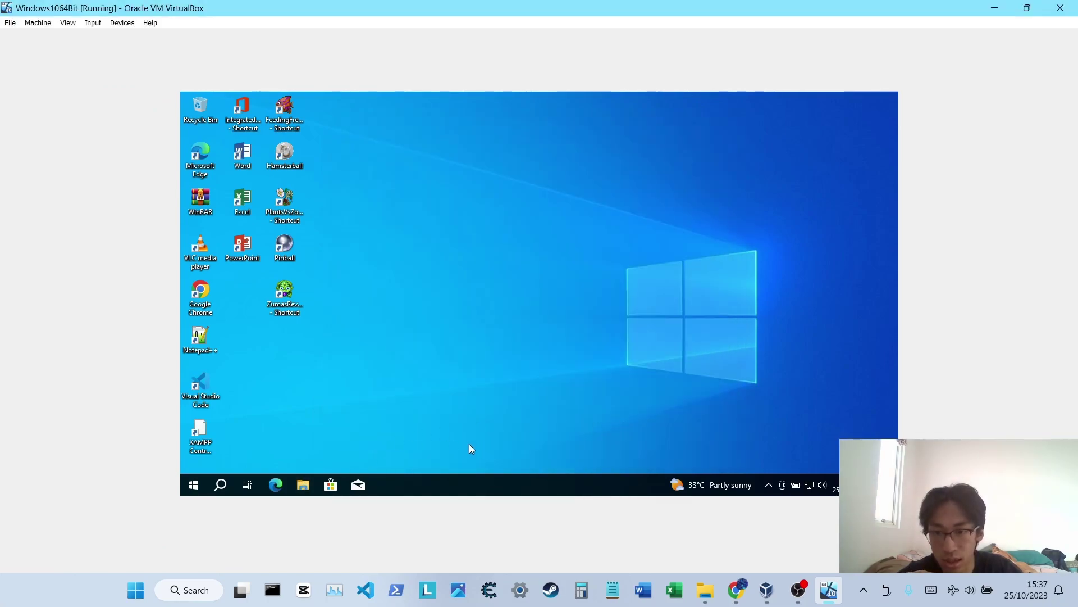
Browse the network in the virtual machine's File Explorer to Windows10SharedFolder on VBOXSVR, select all its contents, and move the window clear of the desktop shortcuts.
left_click(303, 484)
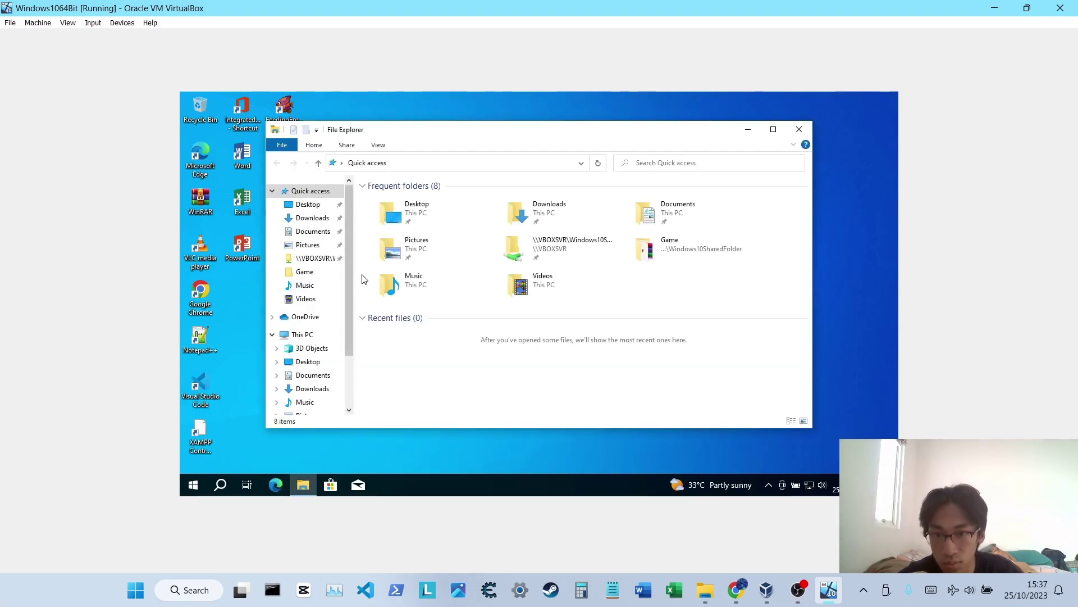
left_click_drag(352, 292, 348, 369)
left_click(306, 399)
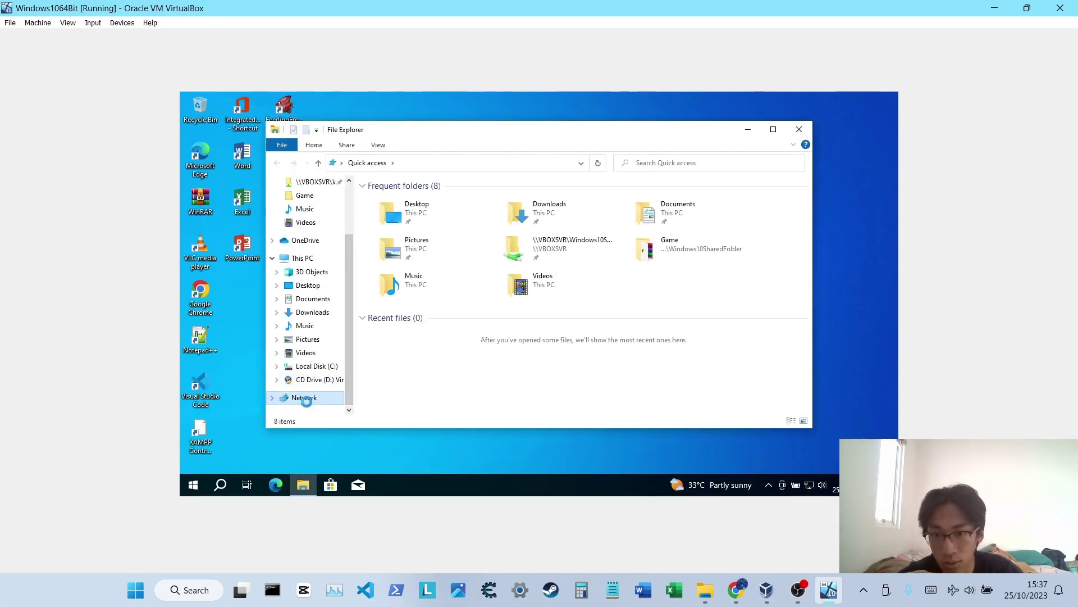
double_click(417, 209)
double_click(465, 207)
left_click_drag(479, 372, 379, 198)
left_click_drag(495, 353, 358, 189)
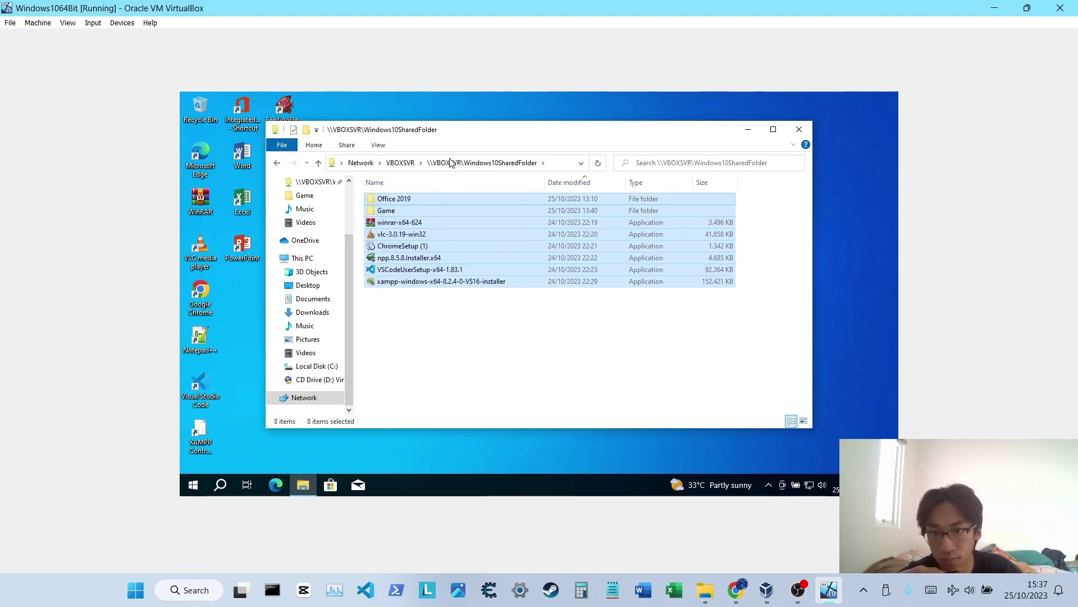
left_click_drag(453, 142, 512, 148)
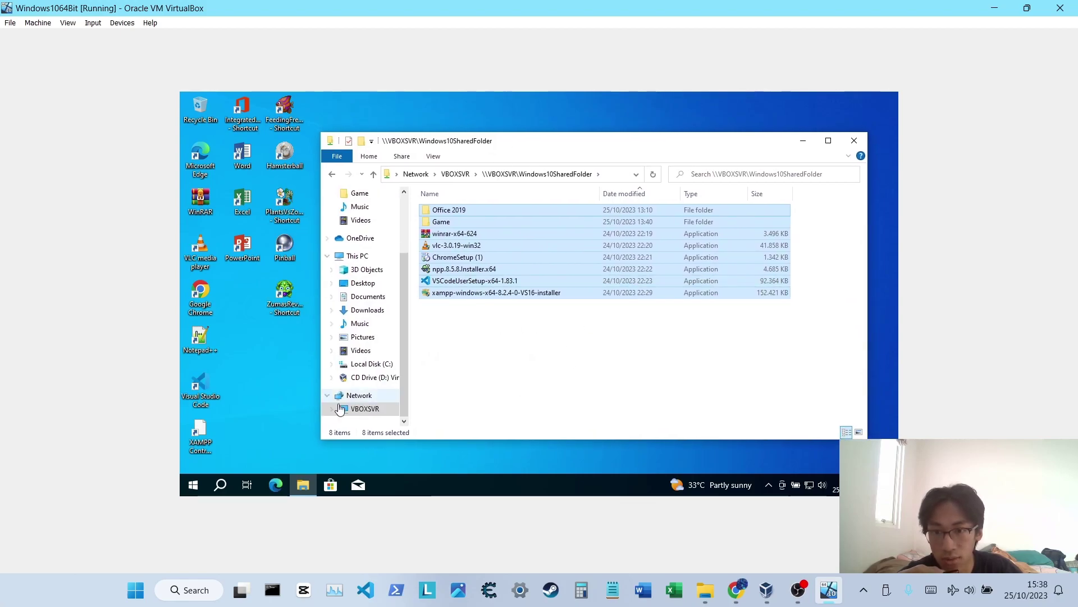
Point out the desktop shortcuts and the shared folder's application installers by box-selecting them, leaving no installer selected.
left_click_drag(295, 455, 196, 106)
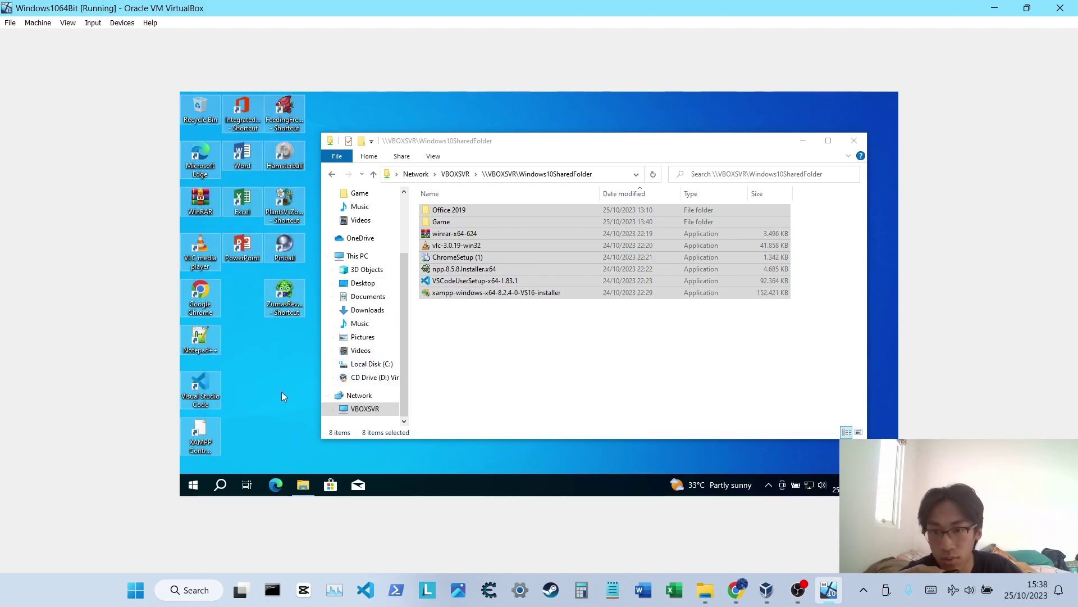
left_click(496, 382)
left_click_drag(503, 354, 424, 235)
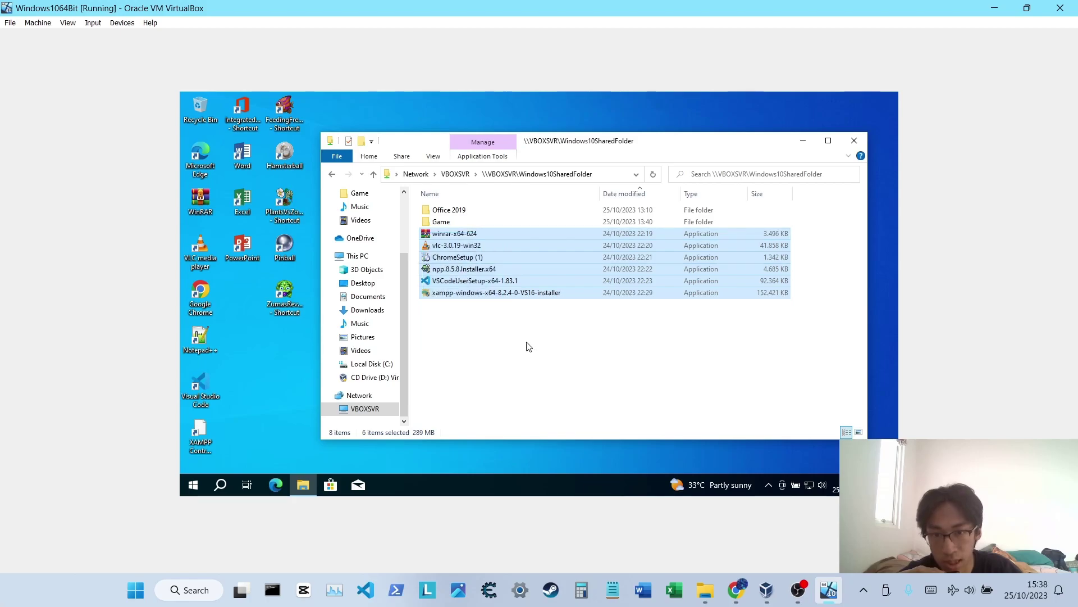
left_click(528, 345)
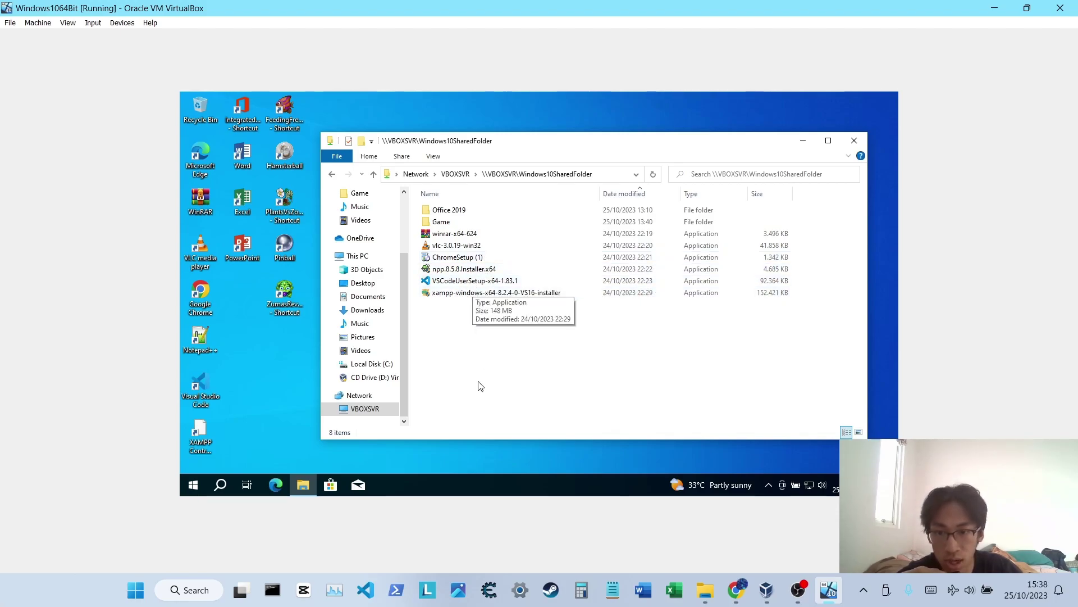
Look inside the Office 2019 and Game folders of the shared folder, select all the Game contents, and minimize the window.
double_click(452, 210)
left_click(536, 174)
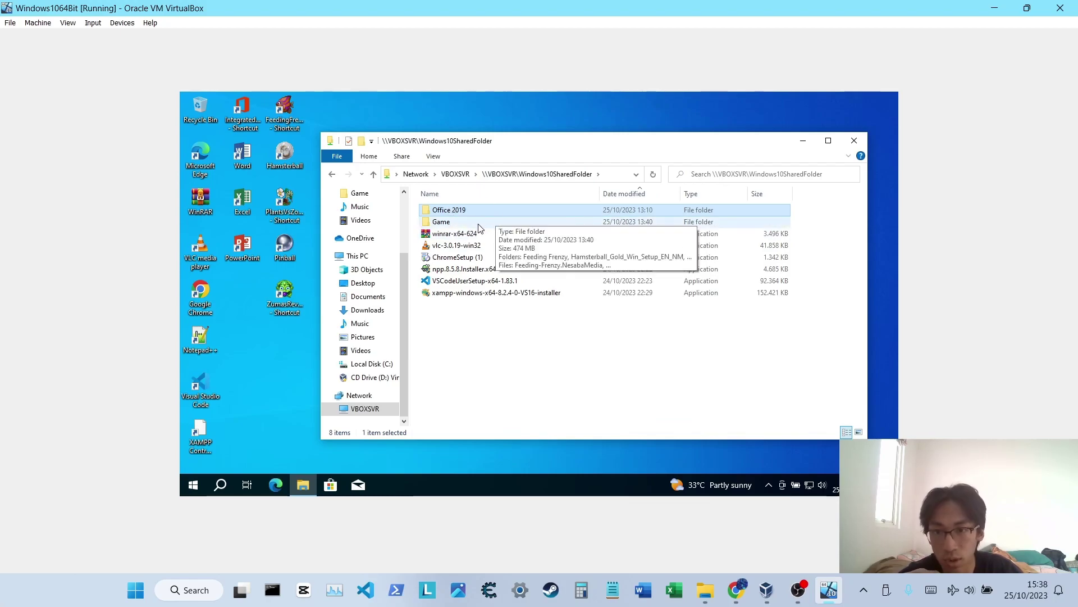
double_click(453, 222)
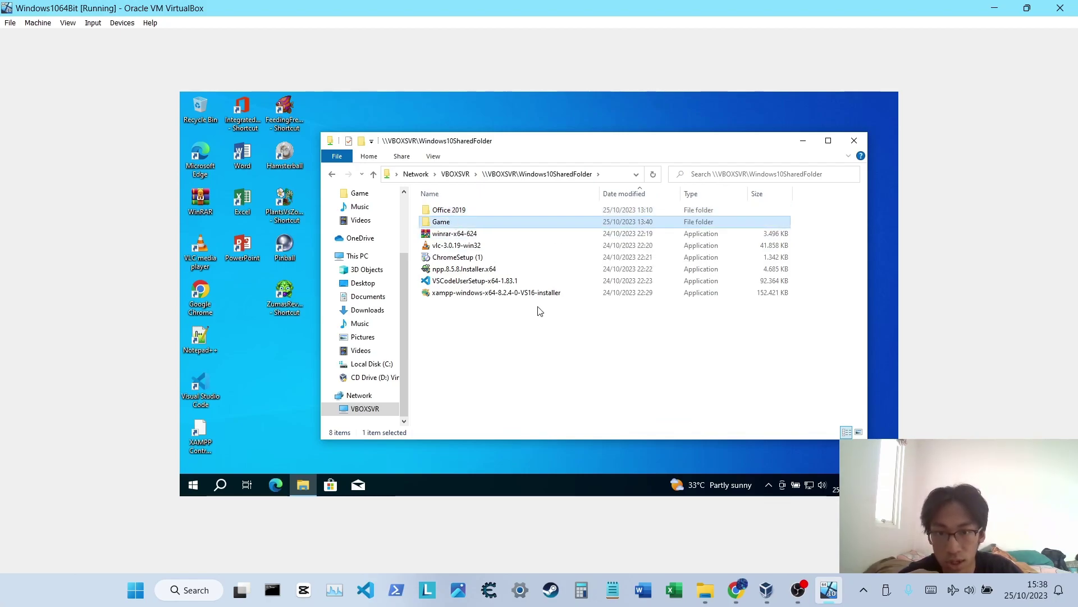
left_click_drag(576, 387, 447, 257)
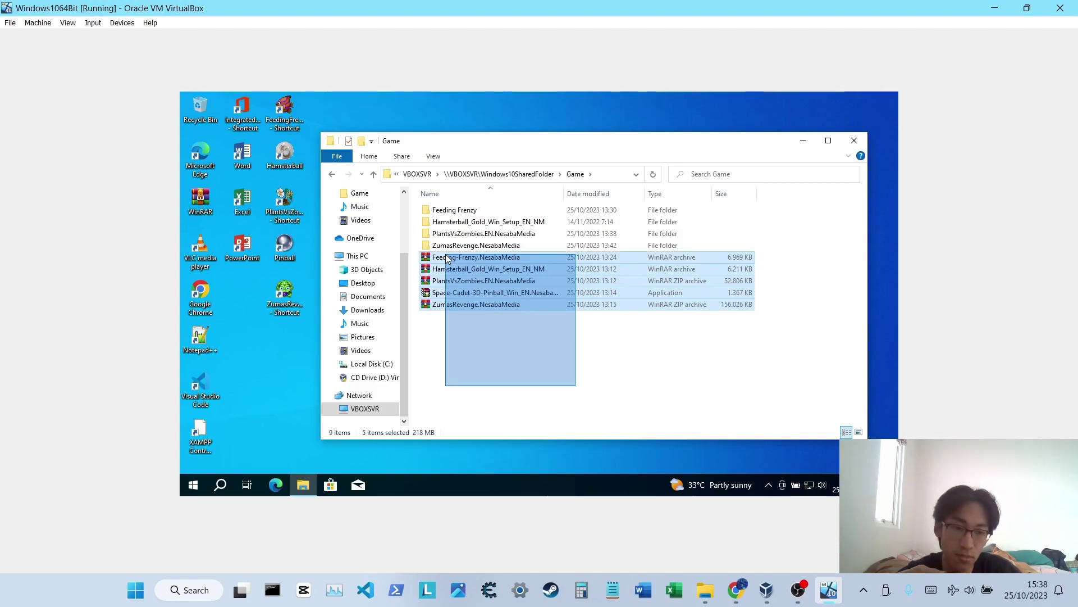
left_click_drag(433, 257, 429, 210)
left_click_drag(554, 364, 417, 201)
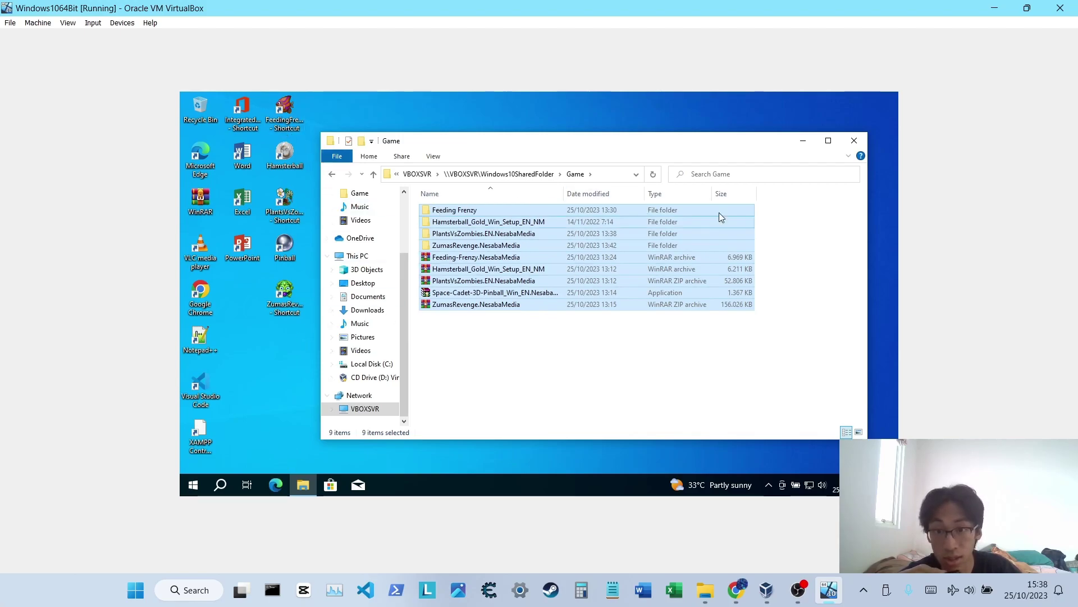
left_click(803, 141)
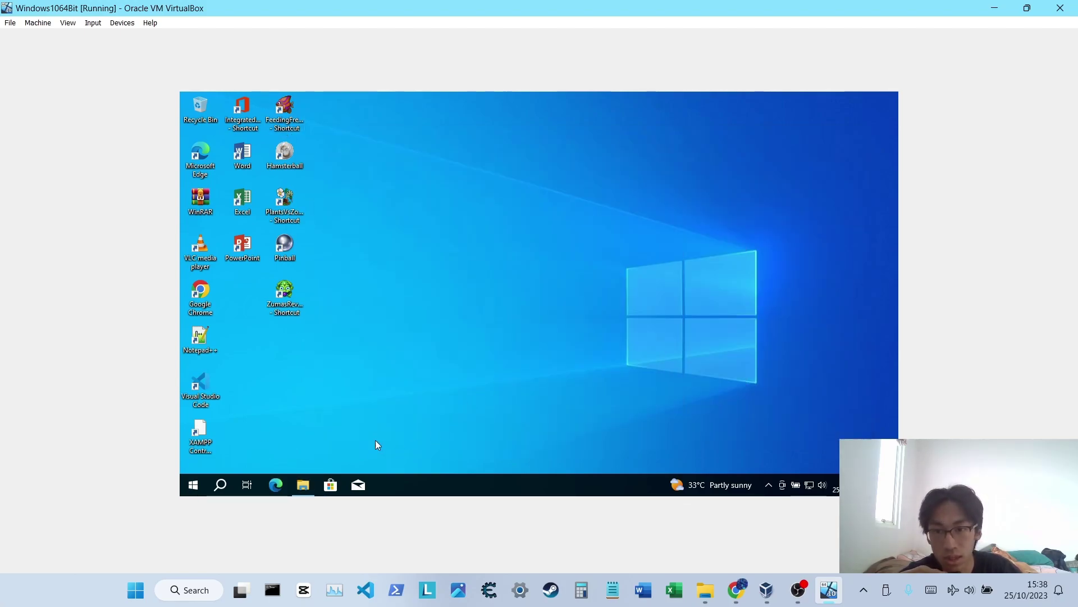
Highlight all the installed application and game shortcuts on the virtual machine's desktop and clear the selection.
left_click_drag(354, 451, 191, 102)
left_click_drag(338, 456, 187, 110)
left_click(486, 402)
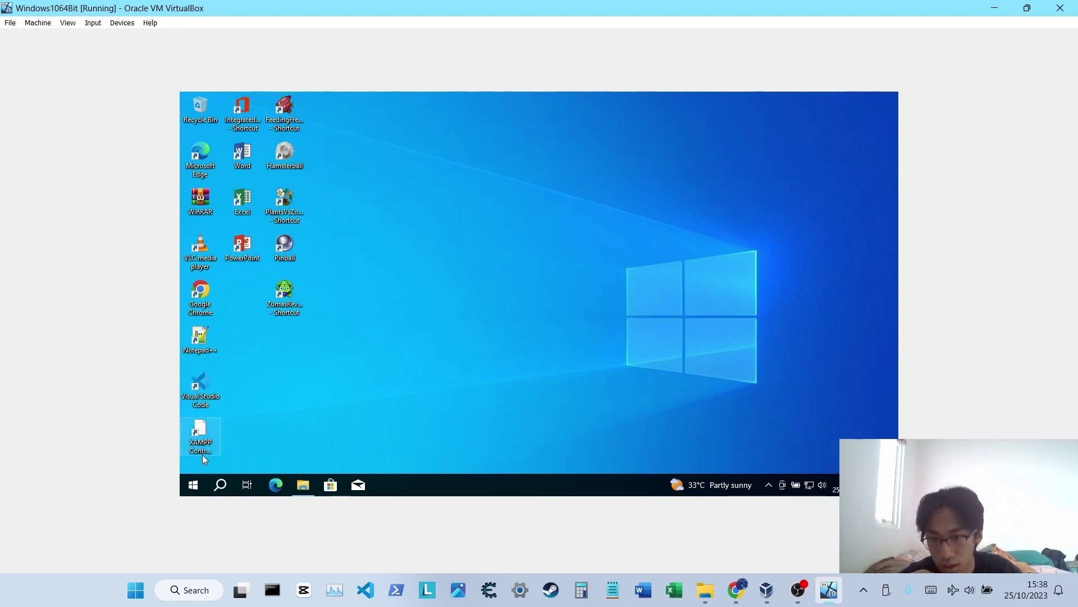
Launch the XAMPP Control Panel from its desktop shortcut and close it again.
double_click(206, 430)
left_click(476, 368)
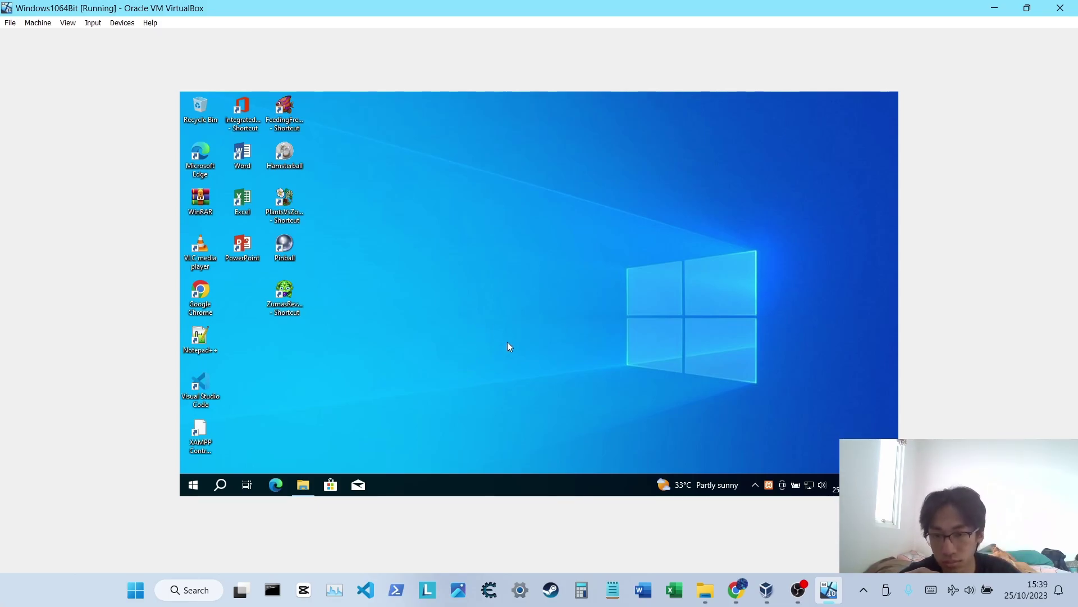
left_click(532, 224)
left_click_drag(511, 271, 527, 294)
Box-select the desktop shortcuts once more to point out the installed programs, leaving nothing selected.
left_click_drag(664, 394, 190, 116)
left_click_drag(322, 452, 186, 106)
left_click(624, 400)
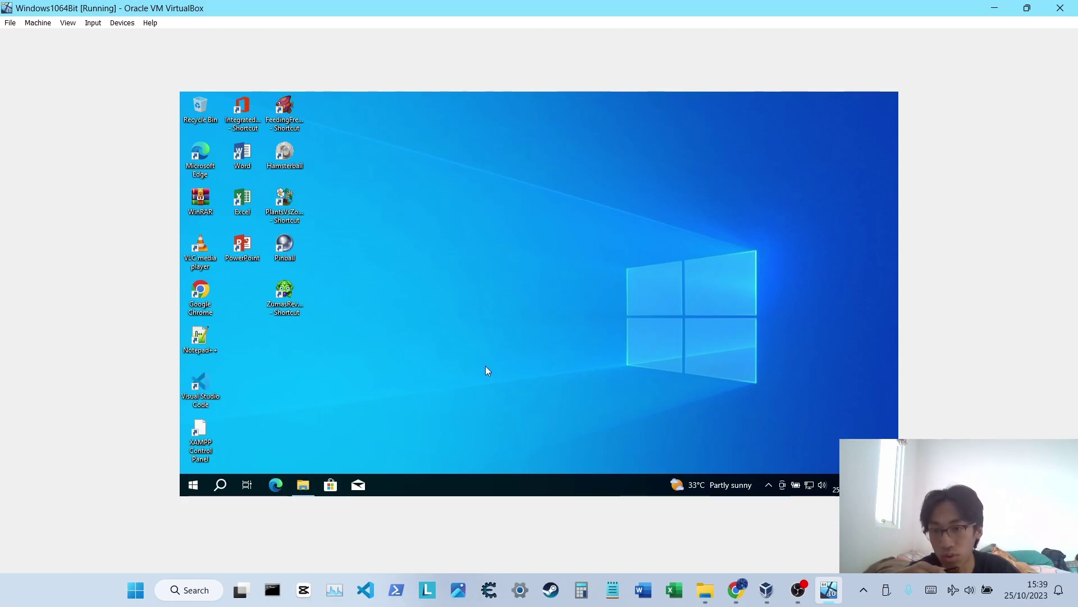
View the used and free space of Local Disk (C:) in its properties, close them, and minimize File Explorer.
left_click(303, 485)
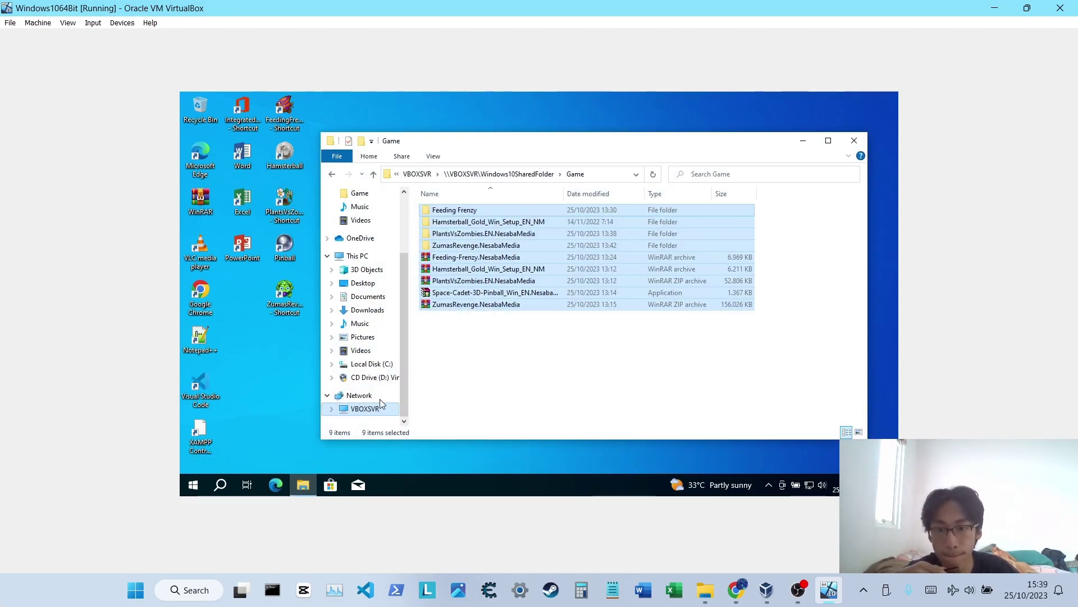
left_click(354, 256)
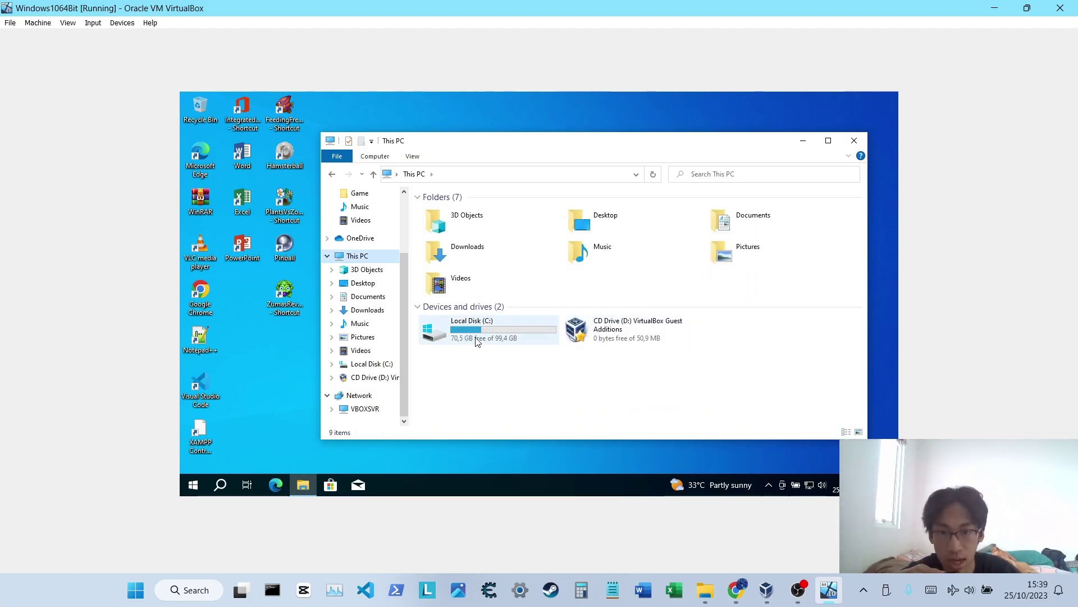
left_click(491, 335)
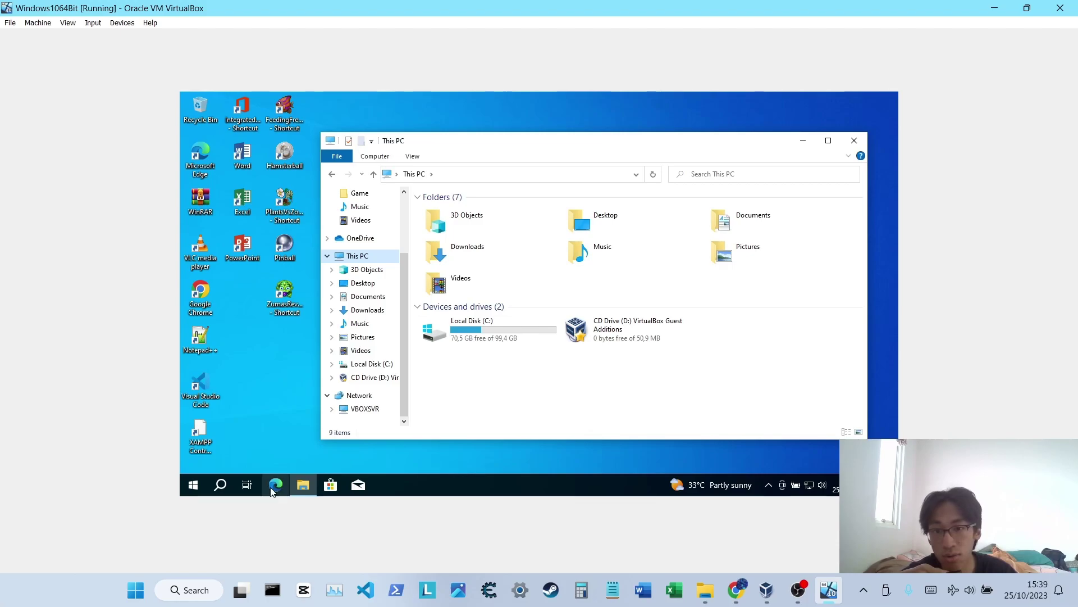
right_click(456, 334)
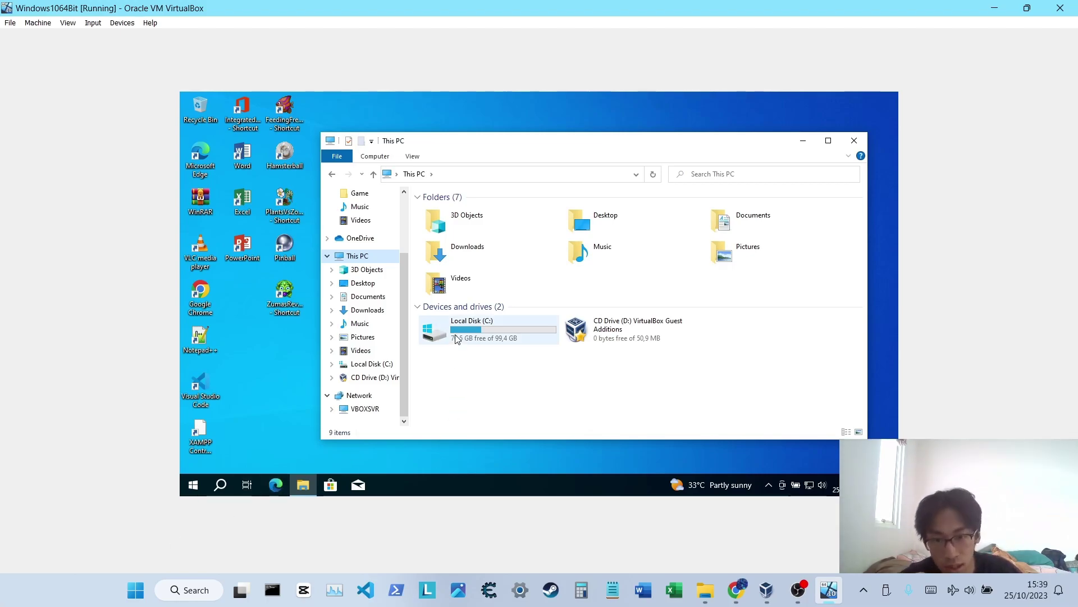
right_click(492, 338)
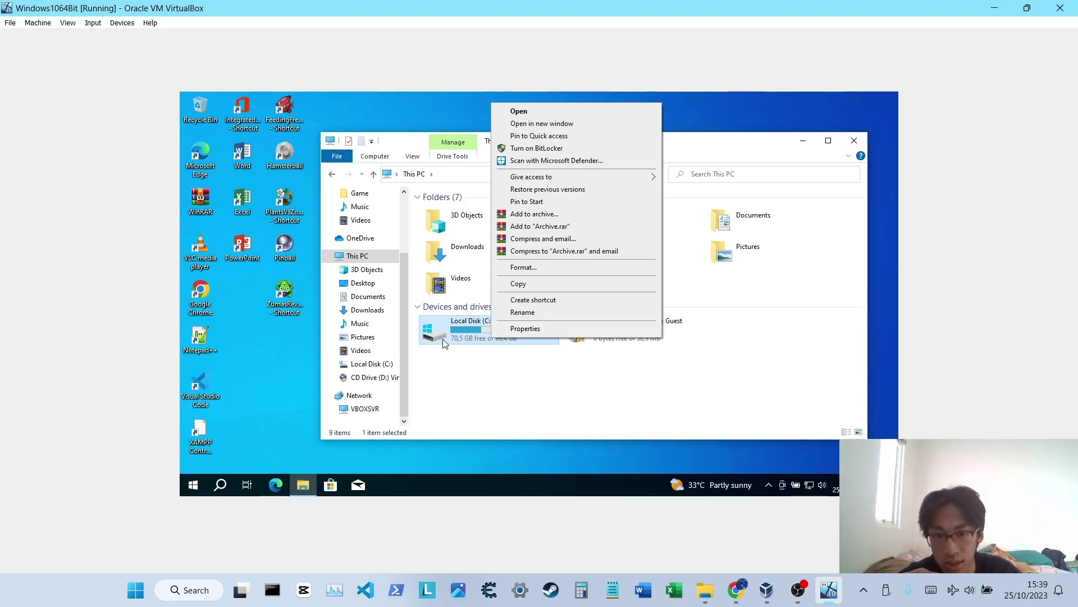
left_click(517, 329)
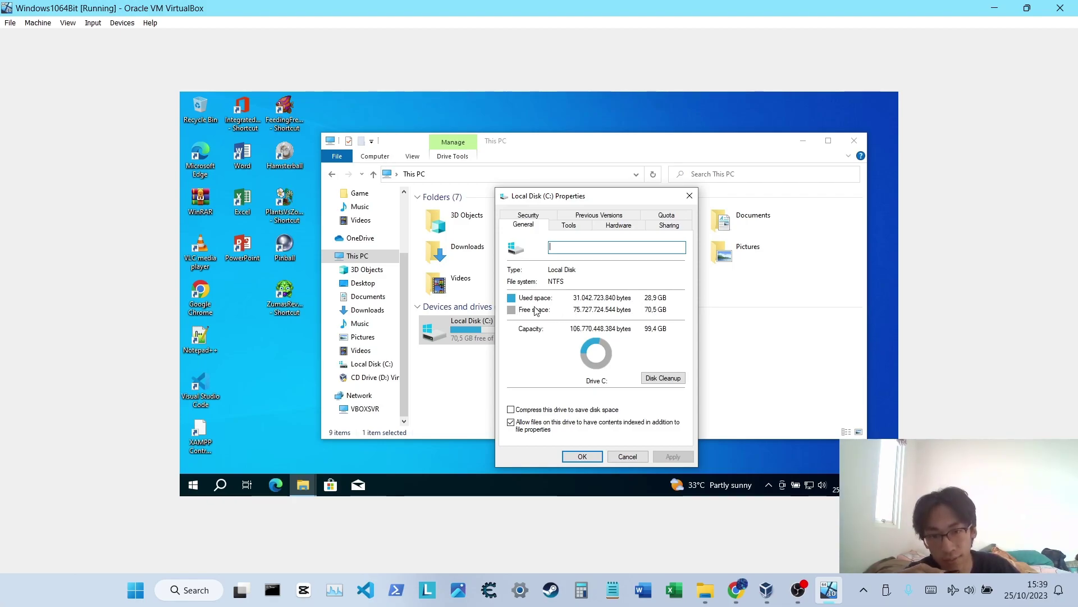
left_click(595, 457)
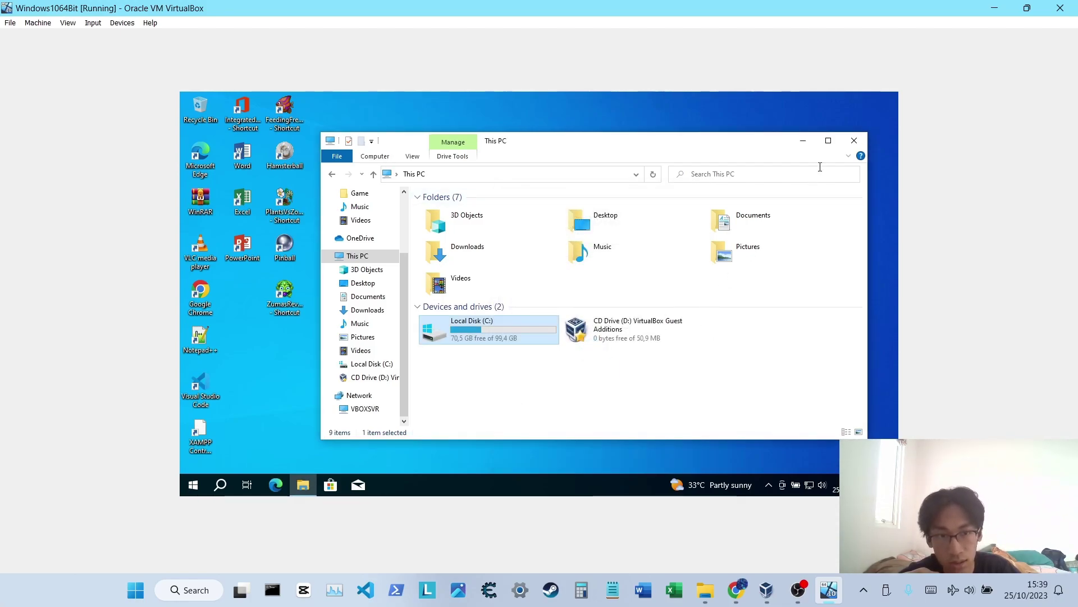
left_click(803, 140)
Open Disk Management in the virtual machine.
right_click(192, 486)
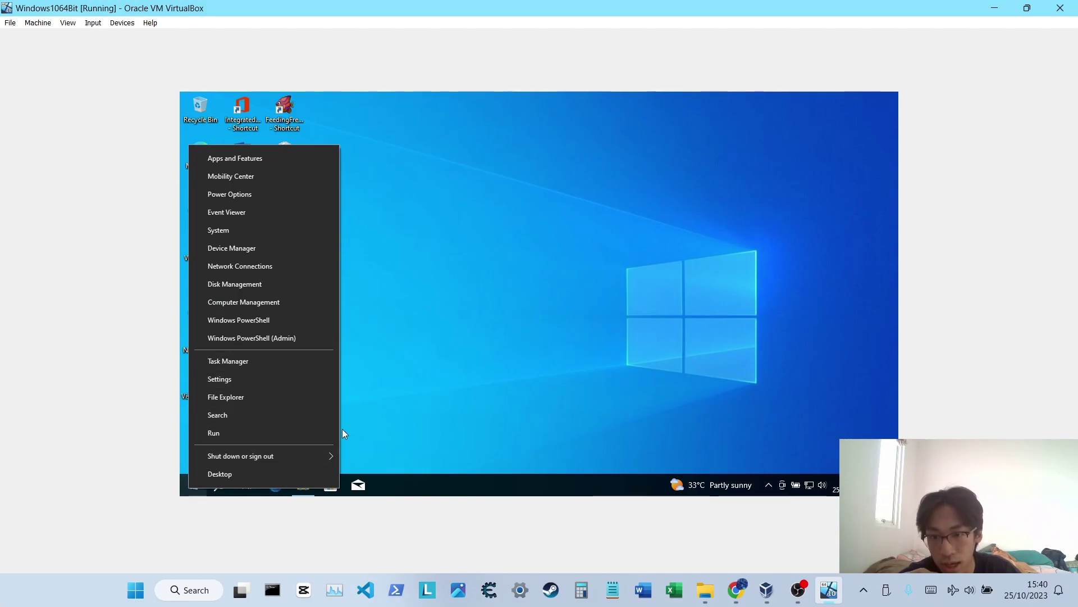
left_click(224, 474)
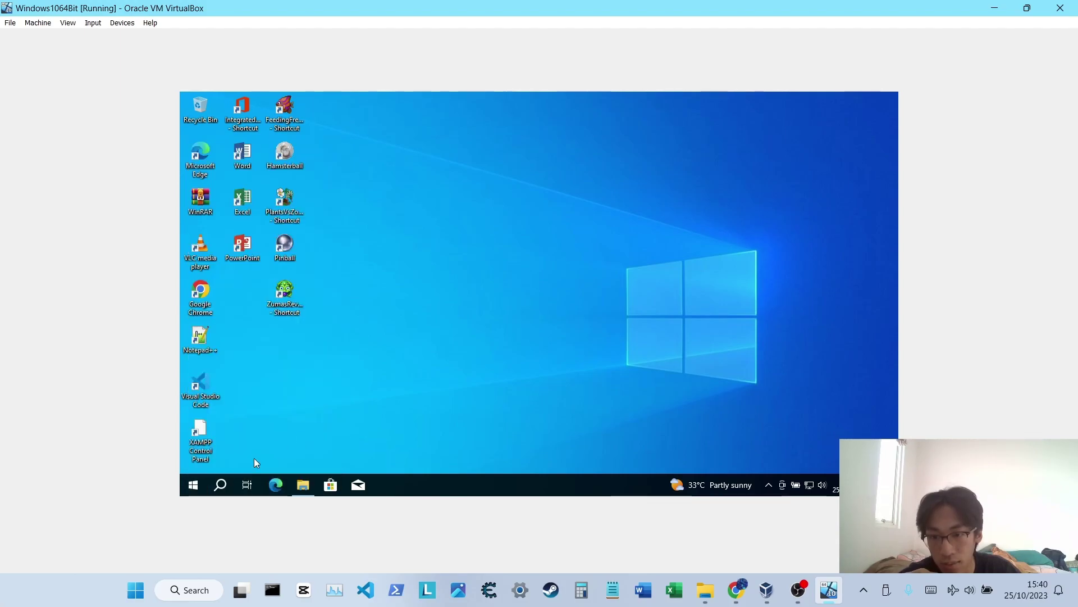
right_click(195, 484)
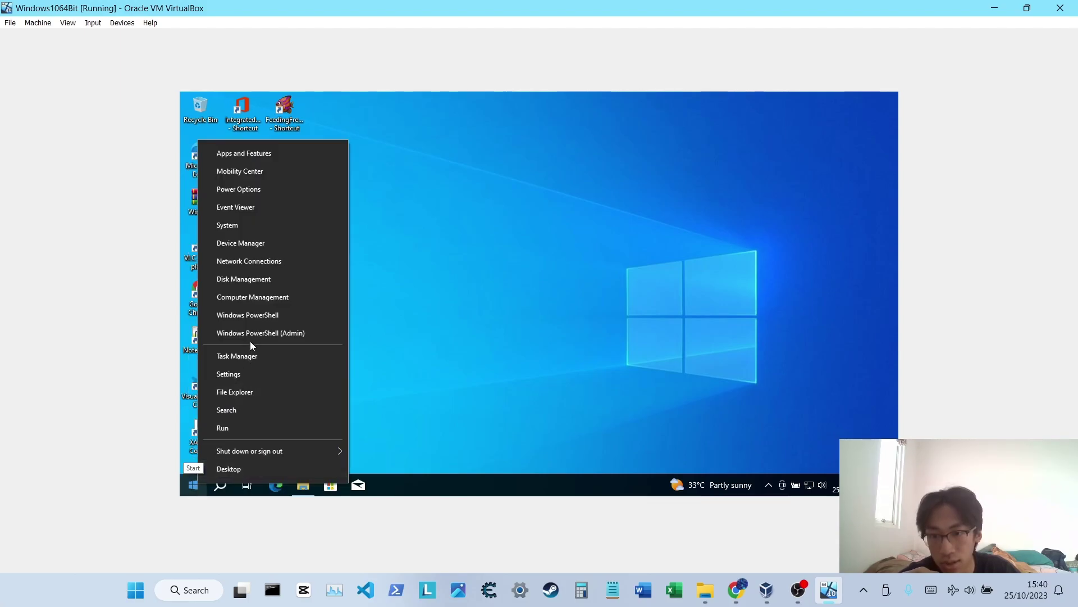
left_click(237, 281)
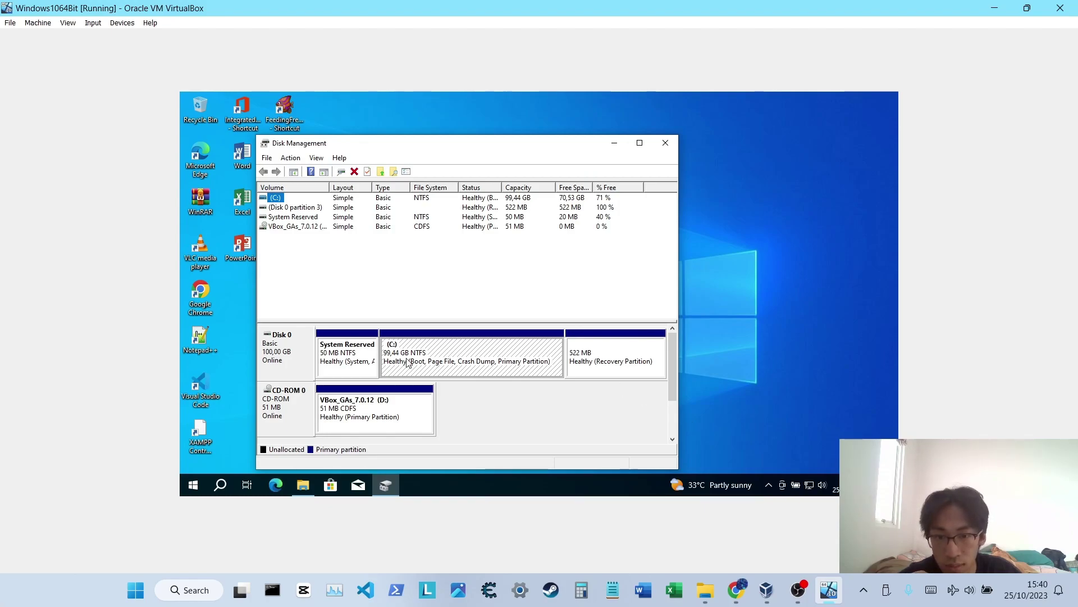
Shrink the C: volume by 40960 MB.
right_click(459, 355)
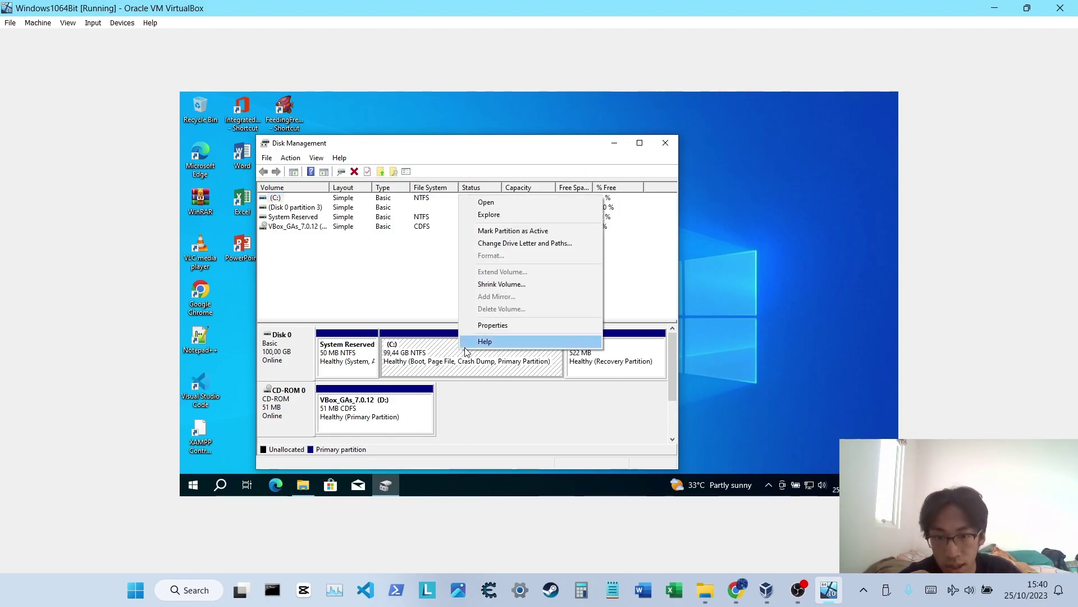
left_click(497, 288)
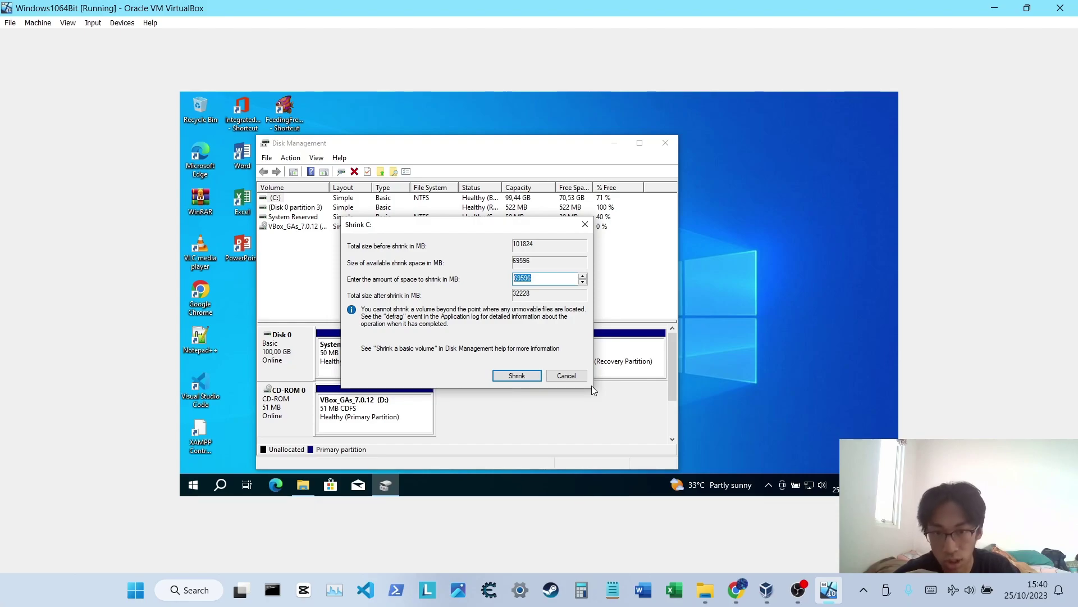
type("409")
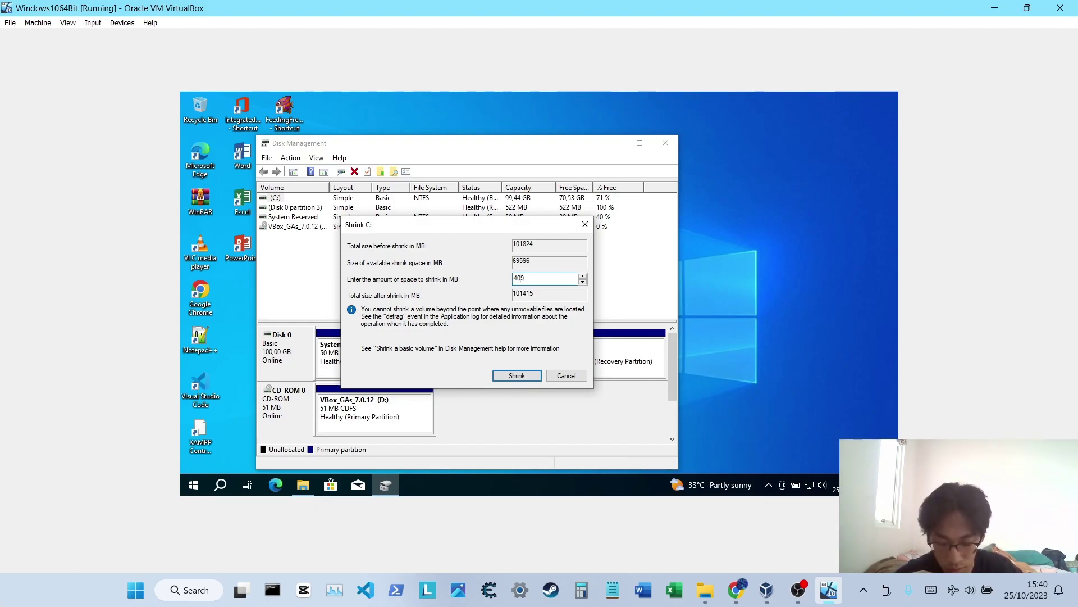
type("600")
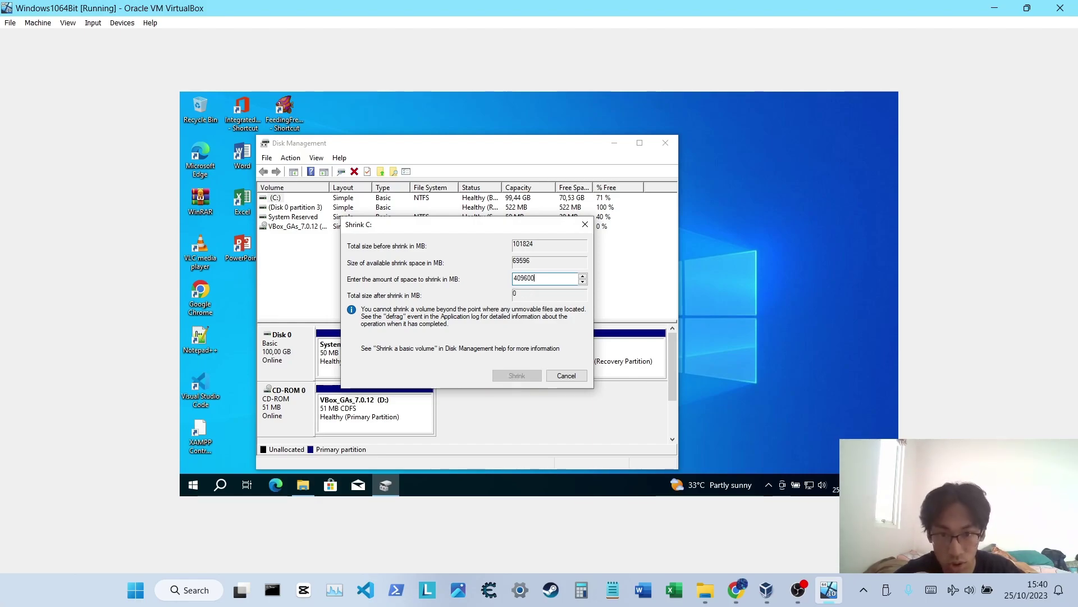
key("BackSpace")
left_click_drag(531, 278, 497, 273)
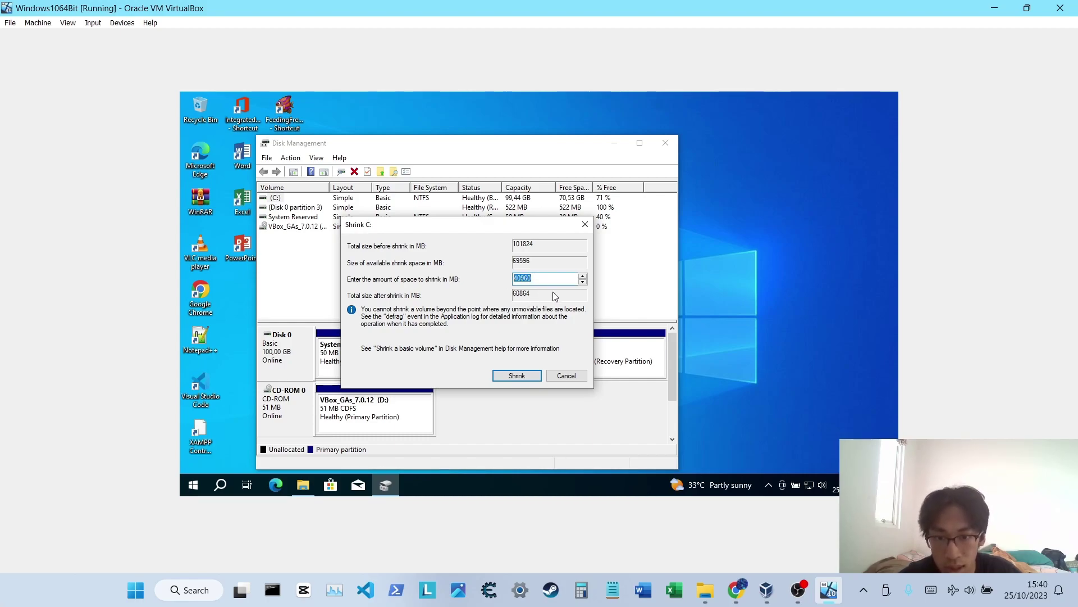
left_click(518, 375)
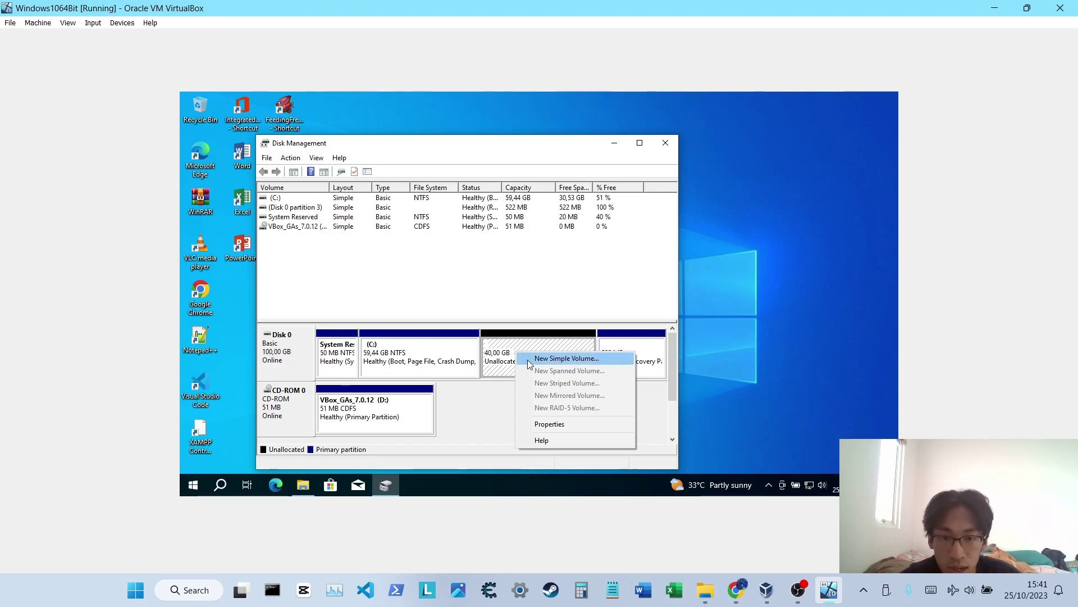
Start a new simple volume in the unallocated space with the full size of 40959 MB.
left_click(568, 359)
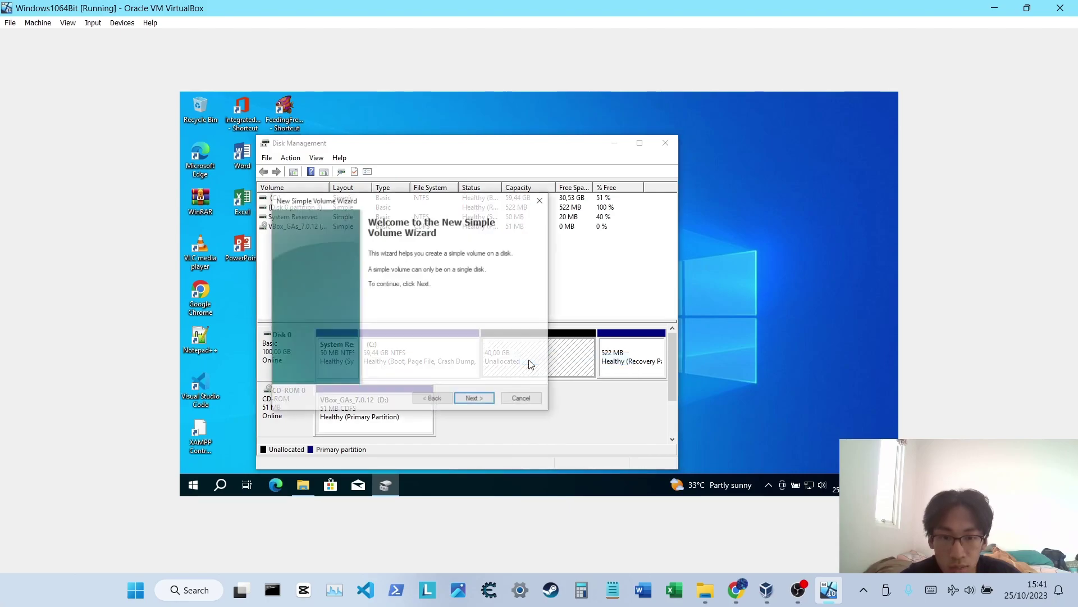
left_click(475, 400)
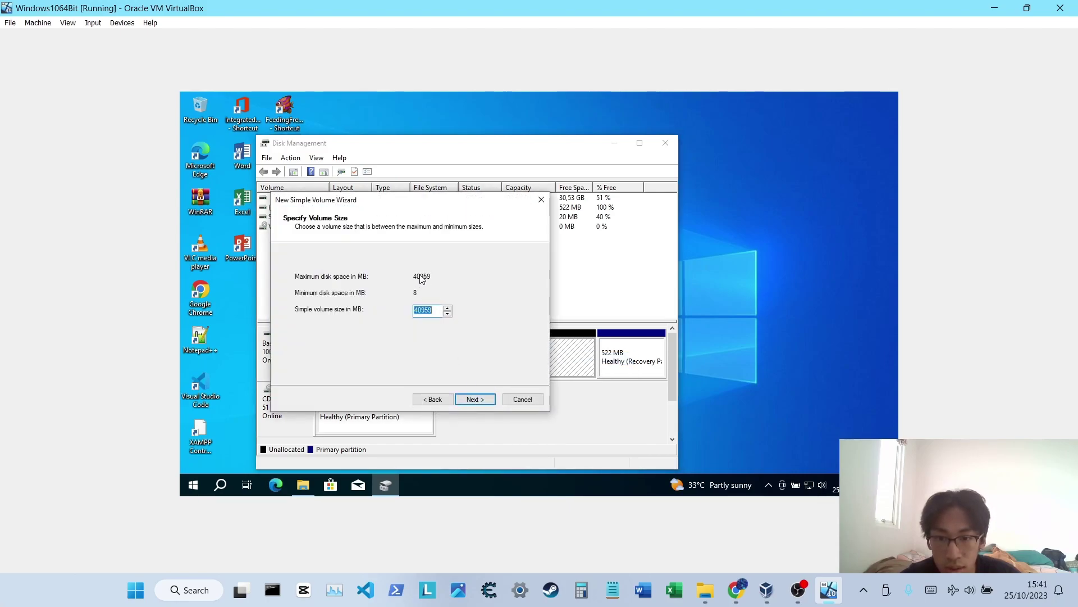
left_click(475, 399)
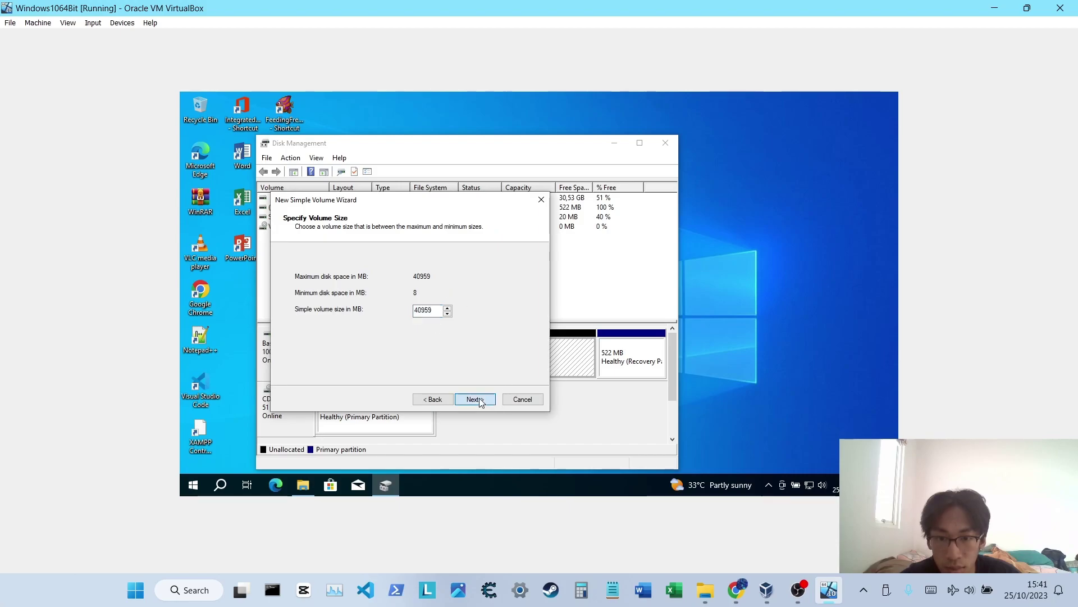
left_click_drag(448, 200, 700, 241)
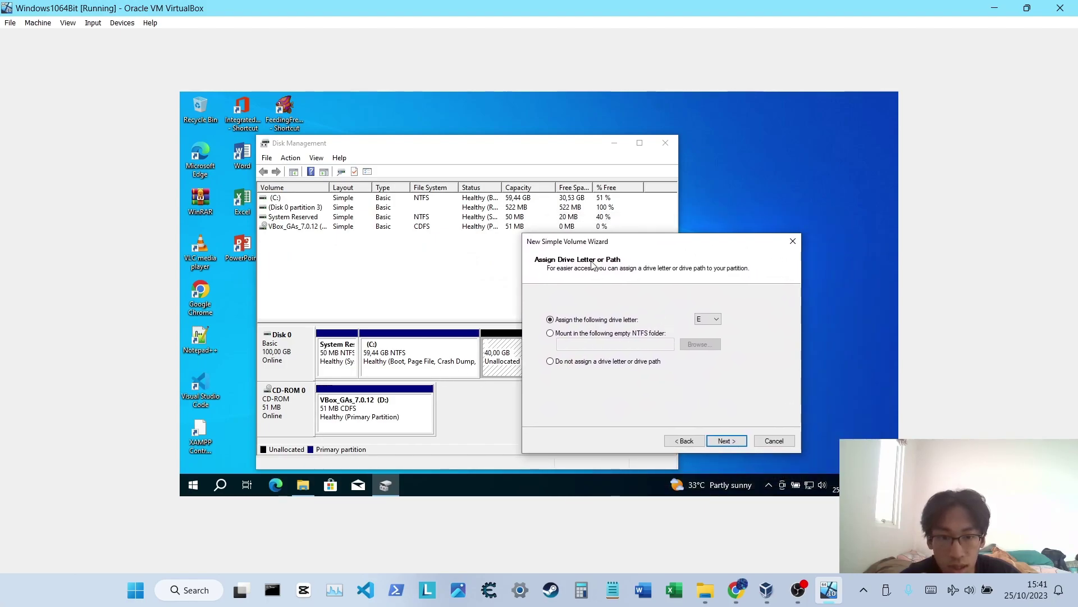
left_click_drag(624, 246, 470, 217)
Assign drive letter E, quick-format the volume as NTFS with the label New Volume, and finish creating it.
left_click(563, 293)
left_click(558, 292)
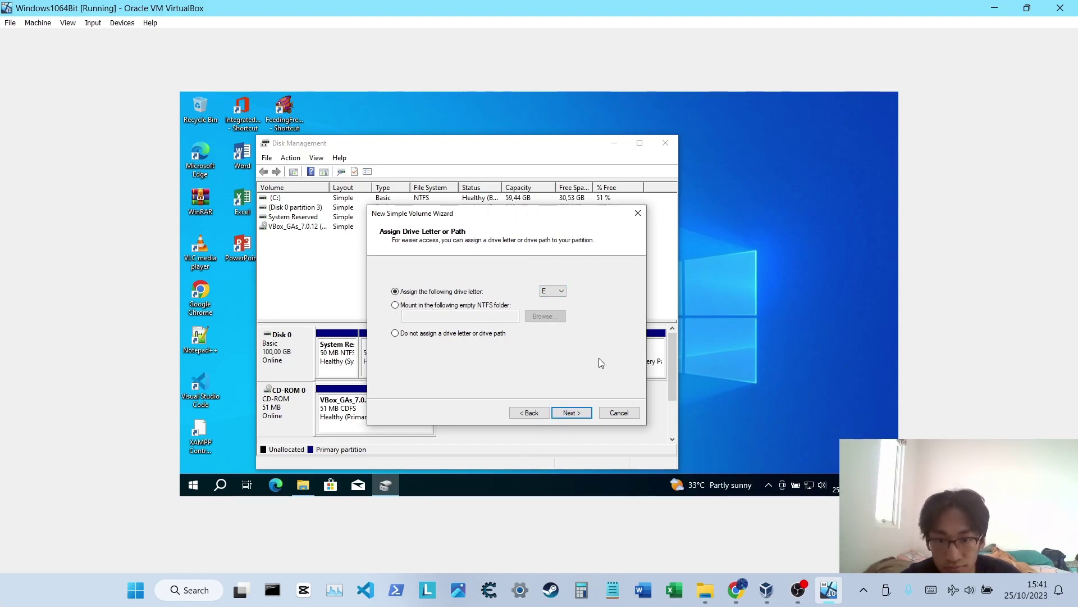
left_click(564, 293)
left_click(562, 292)
left_click(562, 292)
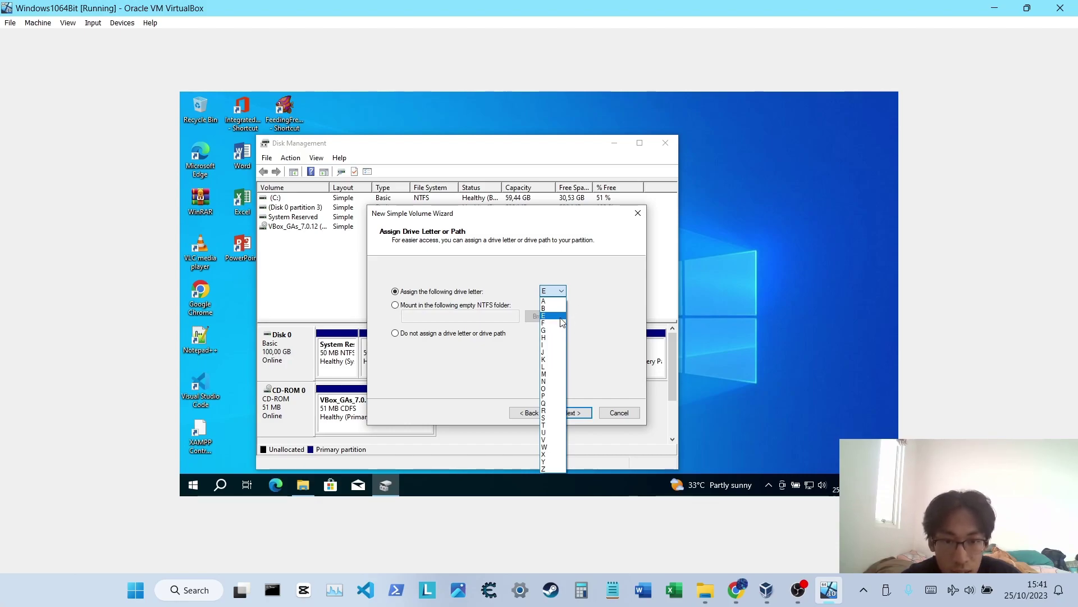
left_click(600, 299)
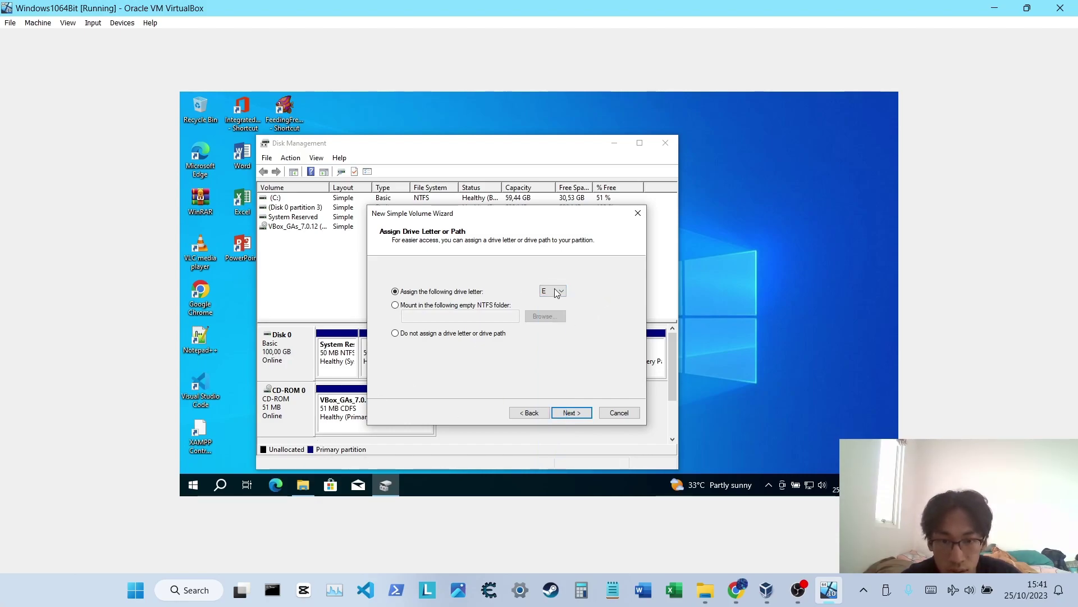
left_click(556, 292)
left_click(586, 312)
left_click(571, 412)
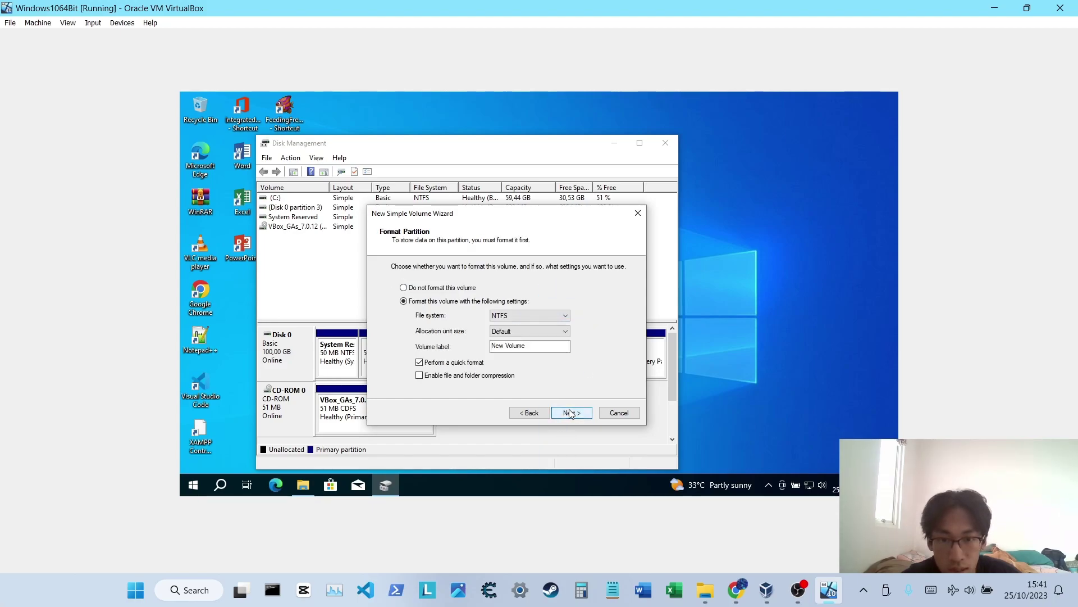
left_click(575, 415)
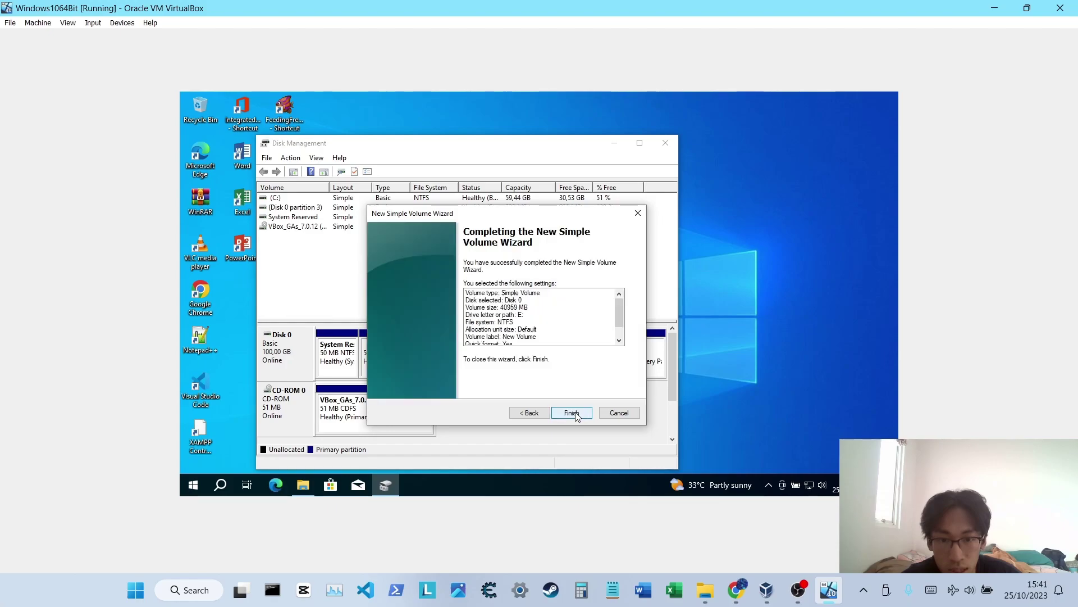
left_click(573, 414)
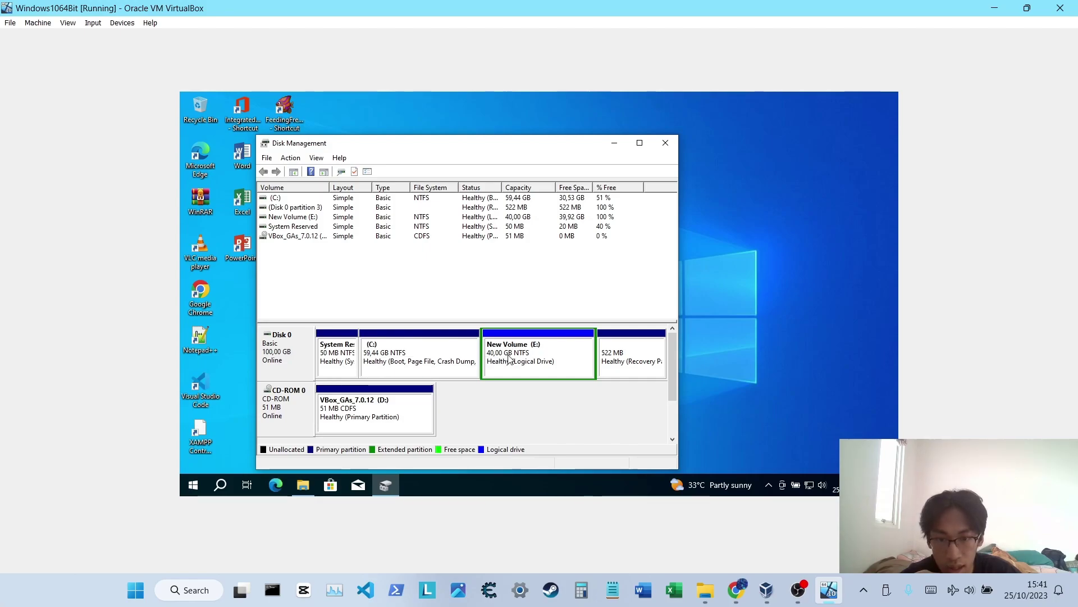
Show New Volume (E:) in File Explorer, close Disk Management, and reposition the File Explorer window.
left_click(302, 485)
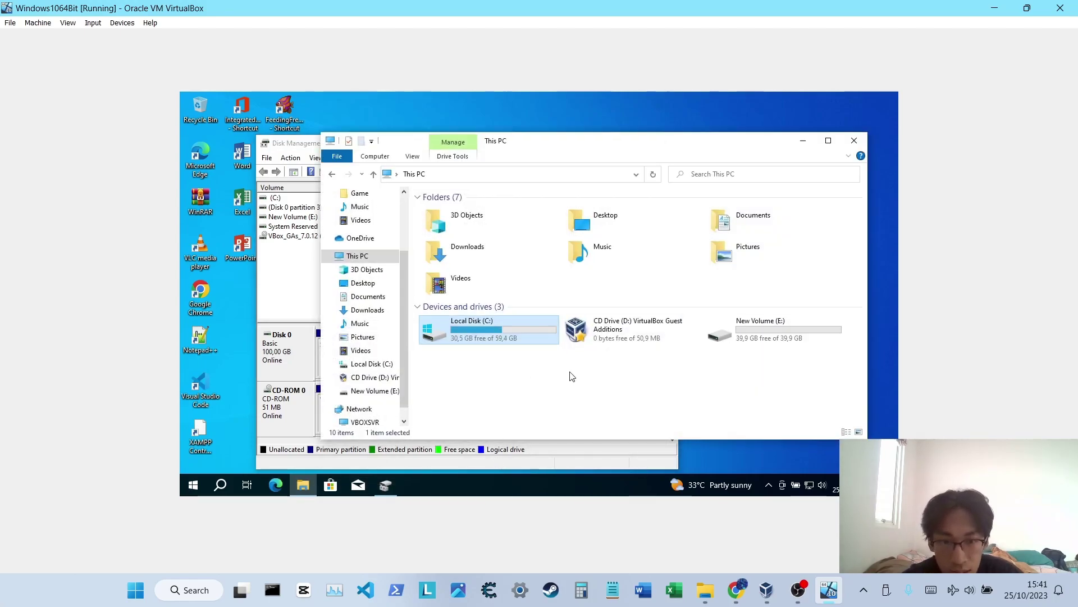
left_click(761, 341)
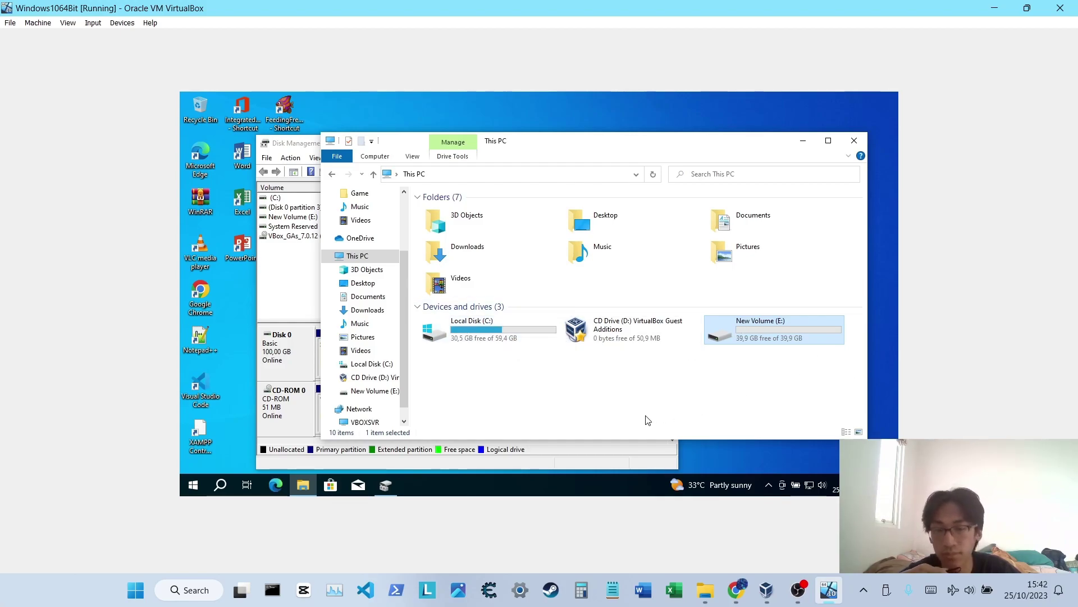
left_click(264, 273)
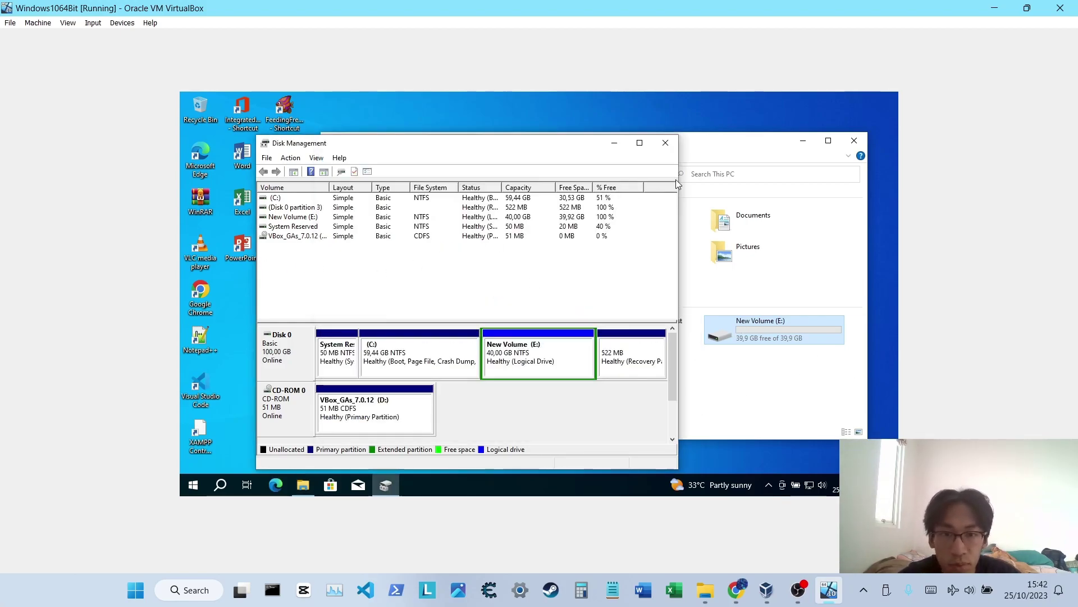
left_click(661, 143)
left_click_drag(650, 144, 597, 137)
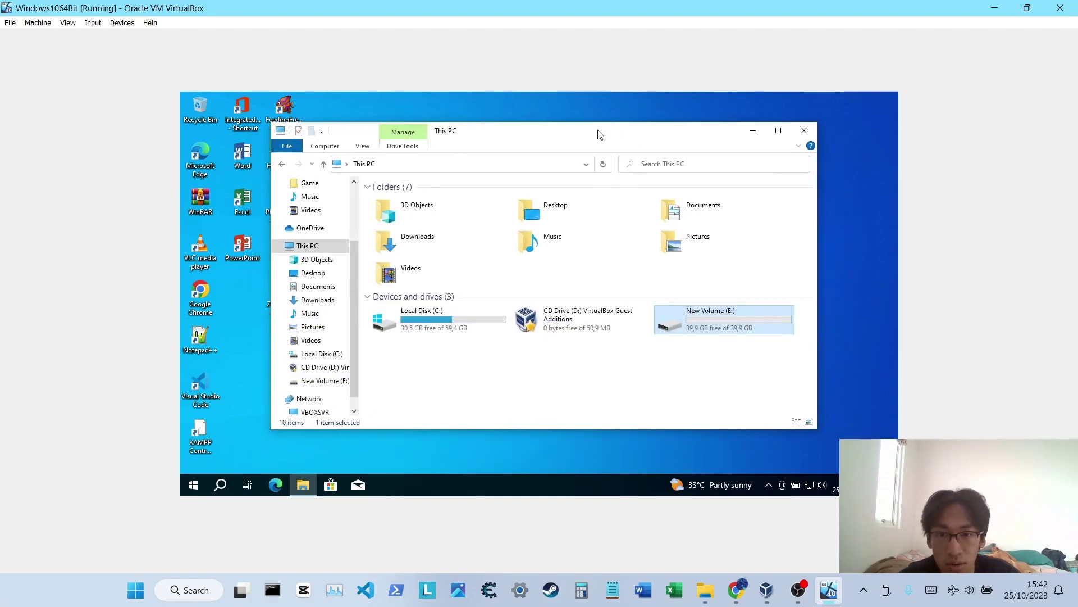
Open the Windows\System32 folder on Local Disk (C:).
double_click(465, 331)
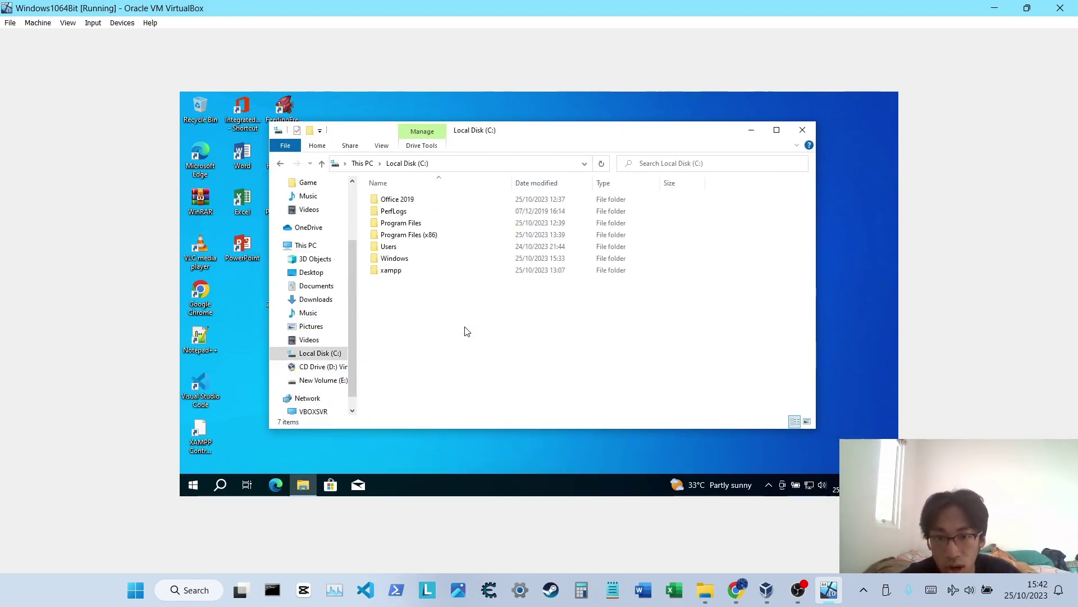
double_click(413, 260)
scroll(505, 360, "down", 11)
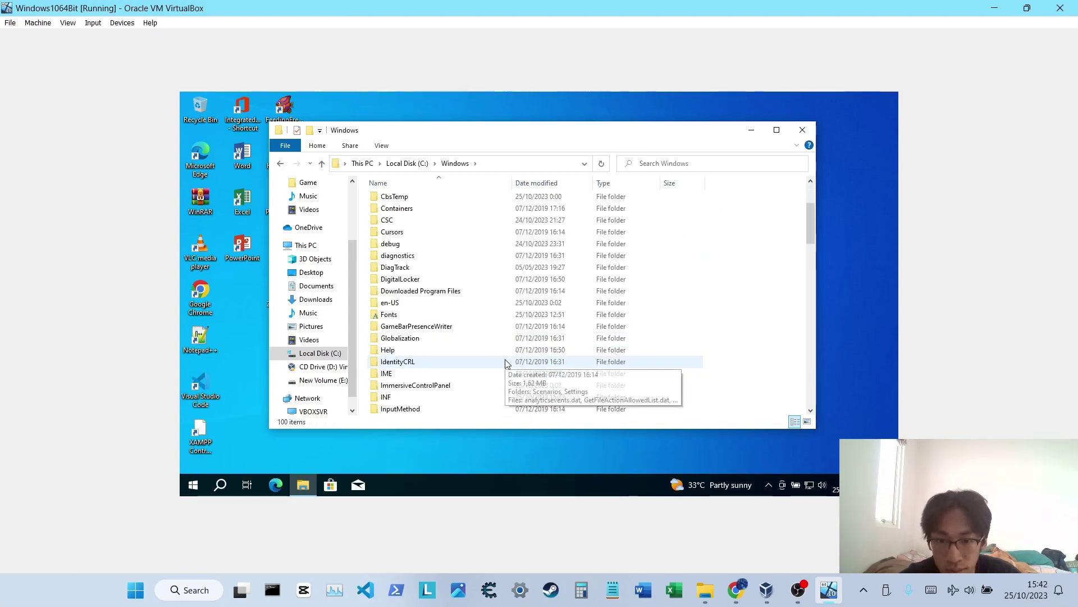
scroll(501, 363, "down", 3)
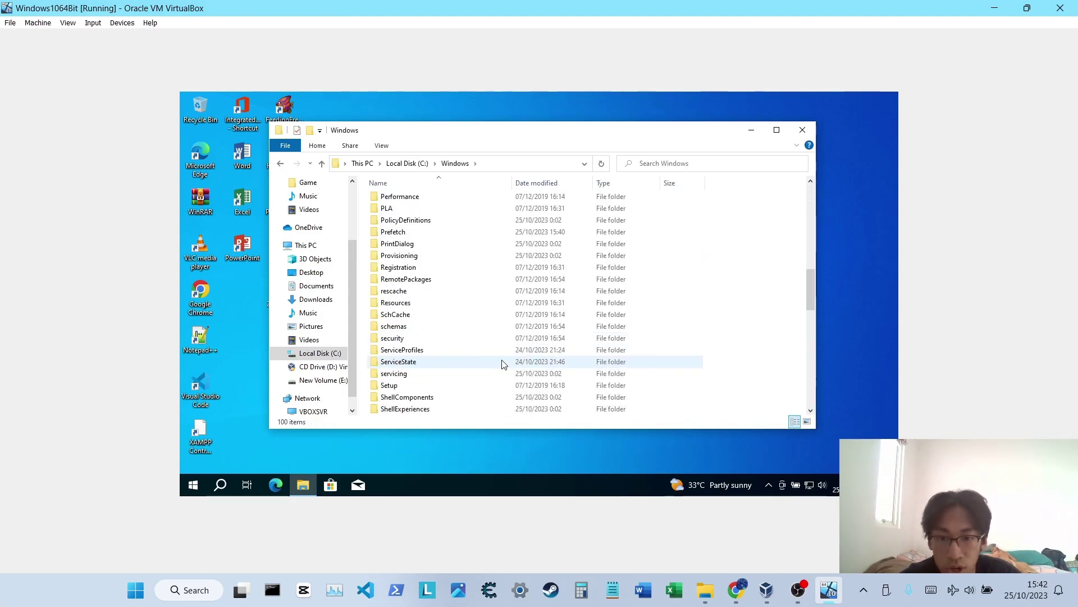
double_click(431, 410)
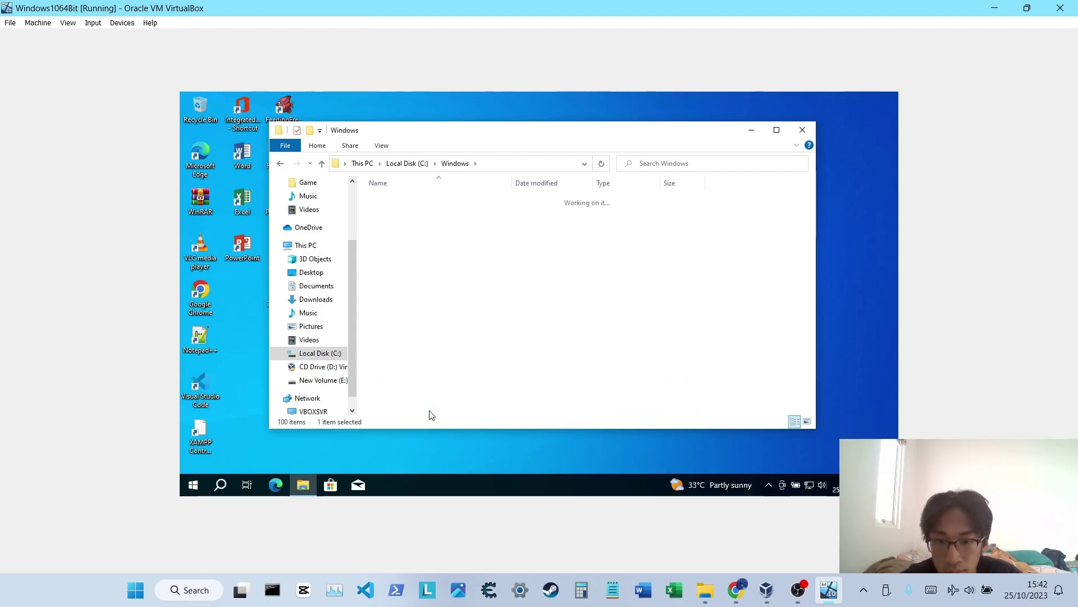
Find and open the Sysprep folder inside System32.
scroll(464, 296, "down", 2)
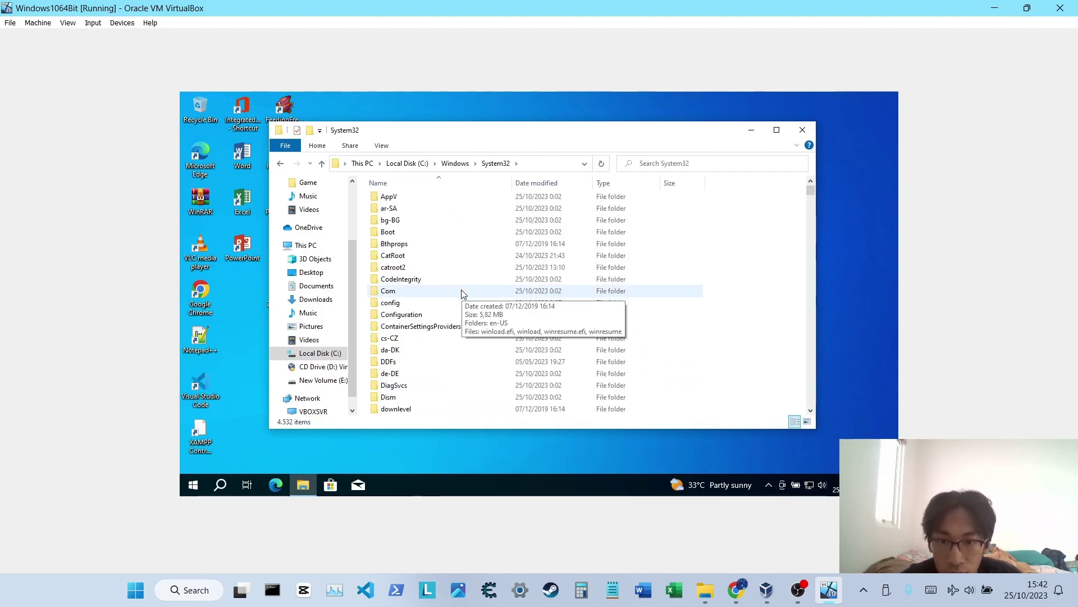
scroll(464, 294, "down", 10)
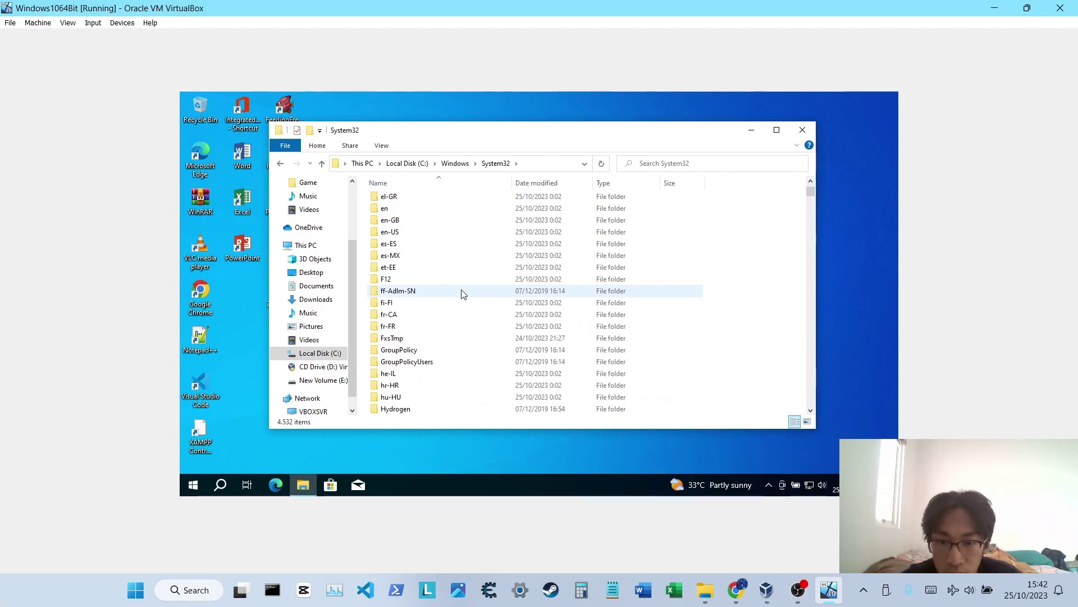
scroll(462, 294, "down", 7)
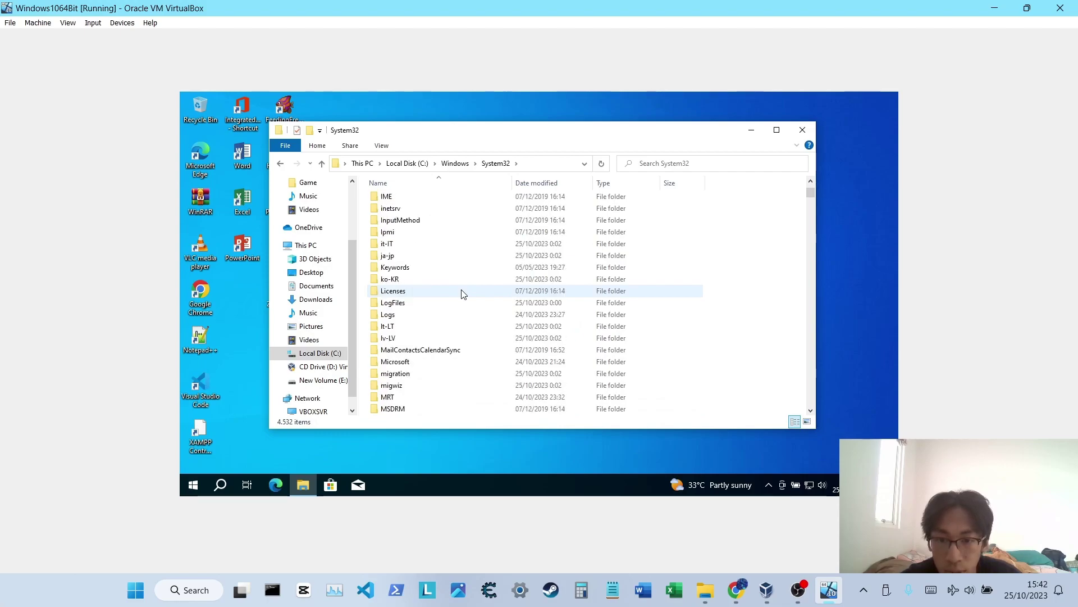
scroll(463, 293, "down", 7)
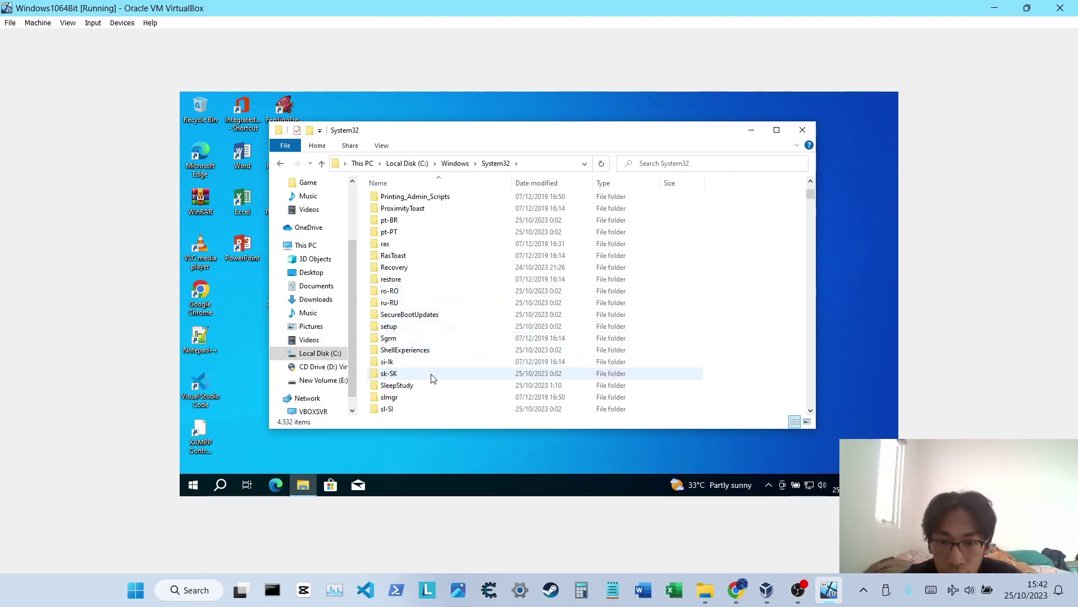
scroll(427, 336, "down", 1)
scroll(427, 336, "down", 3)
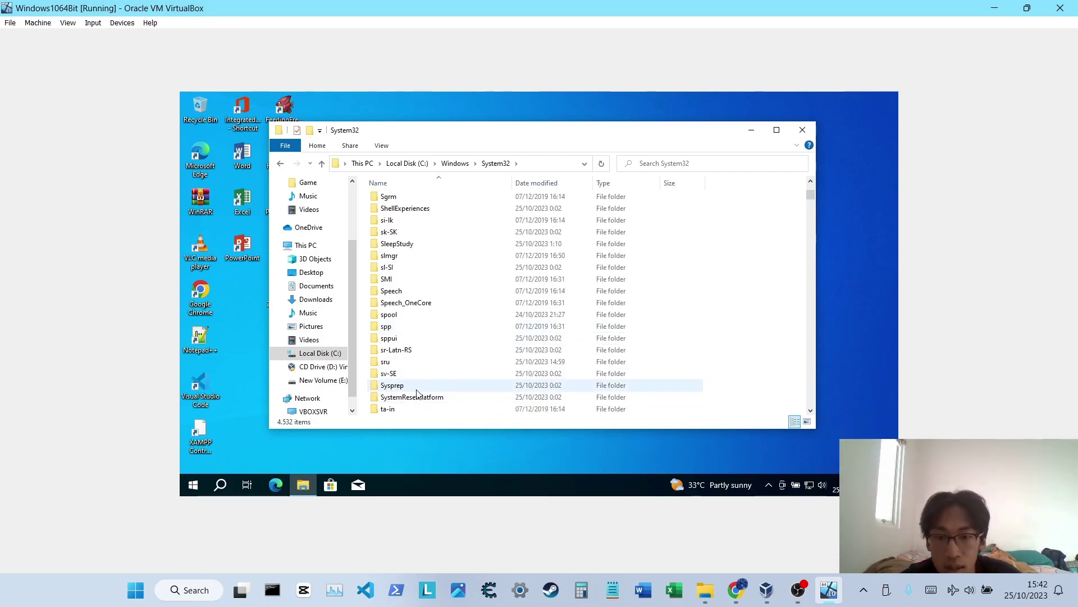
left_click(402, 385)
double_click(402, 385)
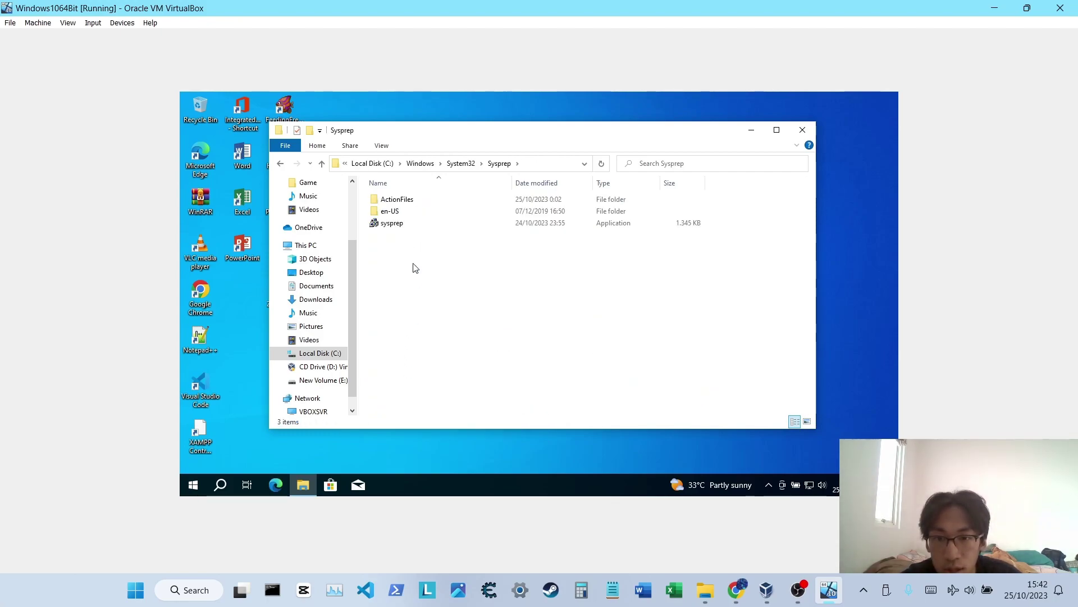
Run the sysprep application as administrator.
right_click(407, 226)
left_click(384, 225)
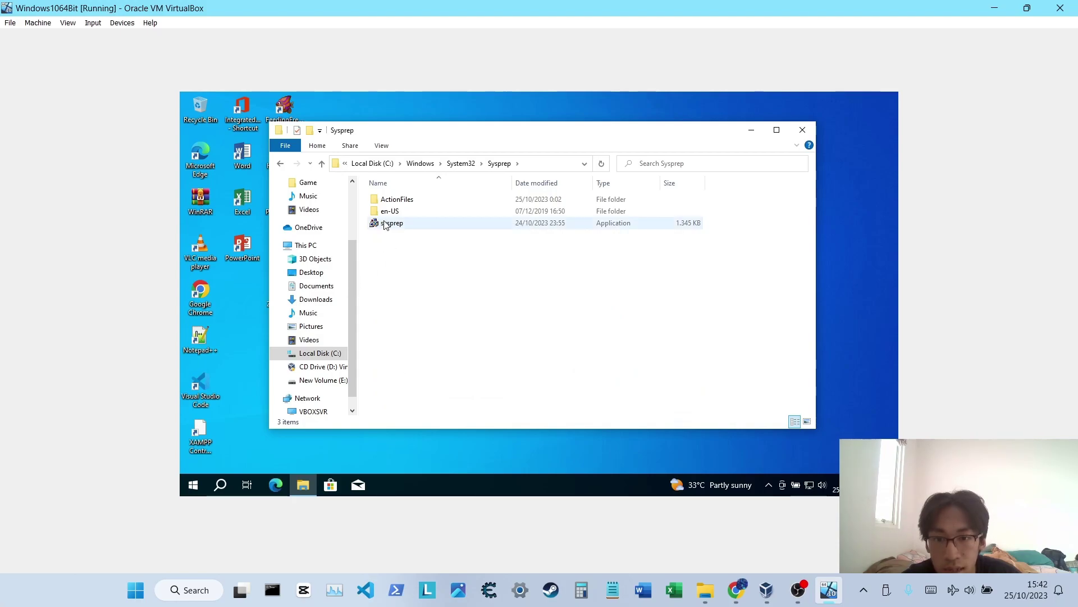
right_click(395, 229)
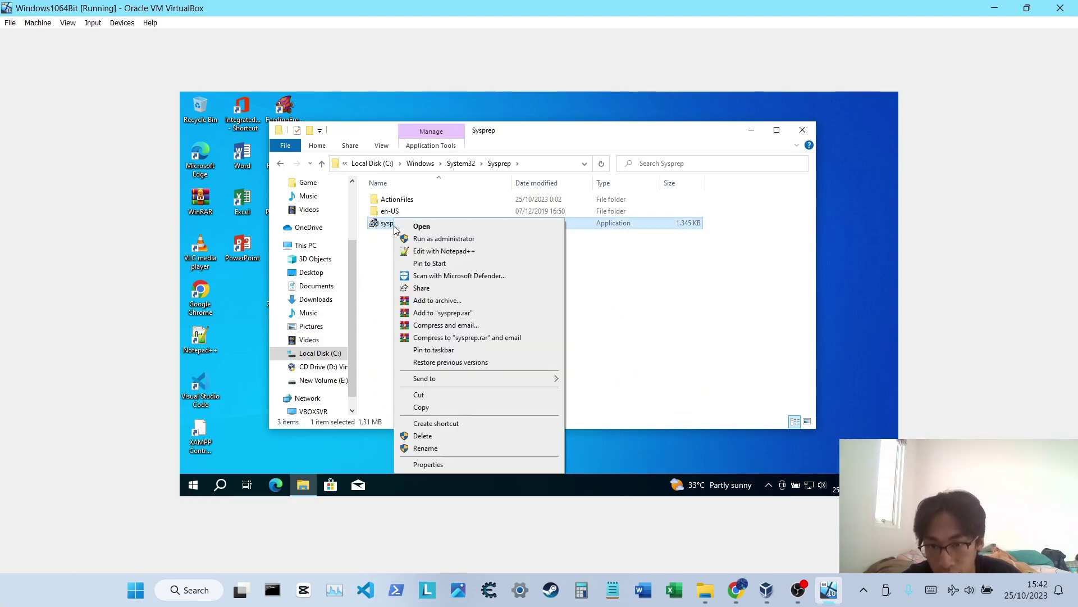
left_click(429, 239)
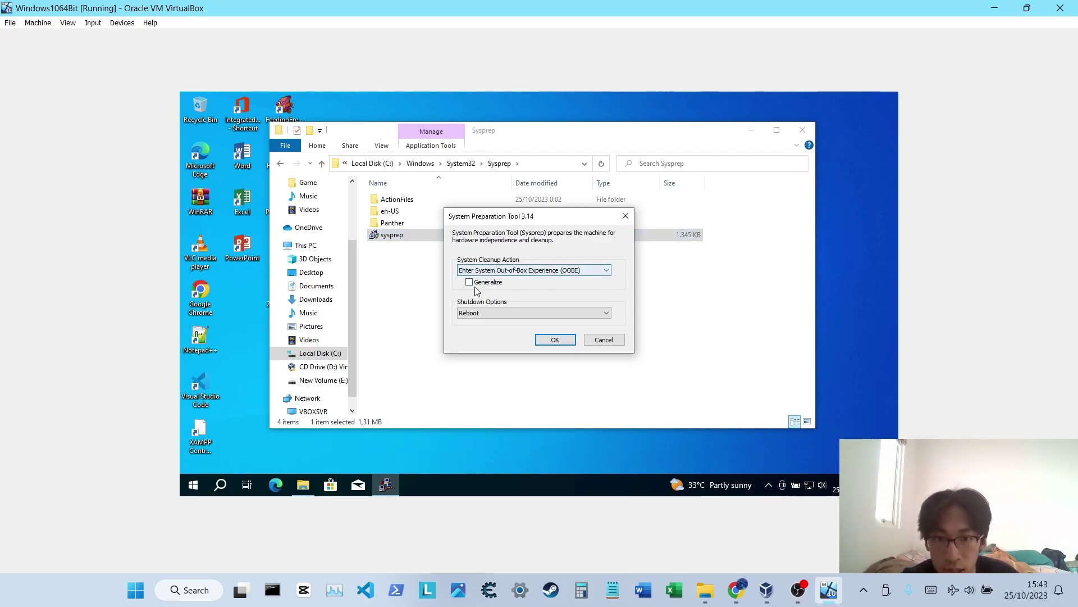
Run the out-of-box experience cleanup with Generalize enabled and the shutdown option set to Shutdown.
left_click(481, 315)
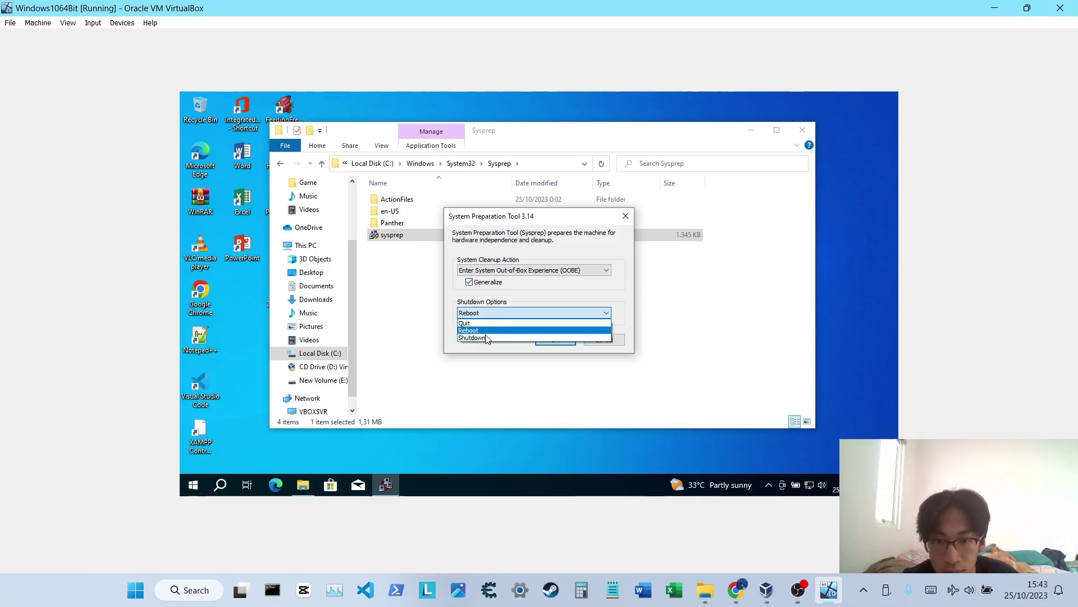
left_click(479, 337)
left_click(553, 341)
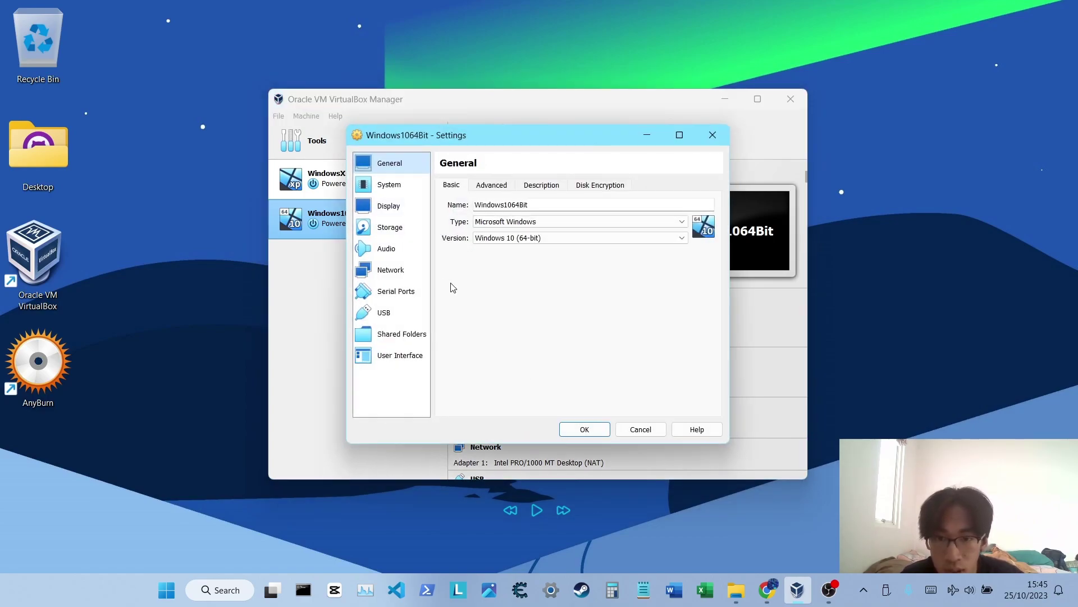
In the Windows1064Bit storage settings, select the VBoxGuestAdditions optical drive and start choosing another disk file for it.
left_click(397, 233)
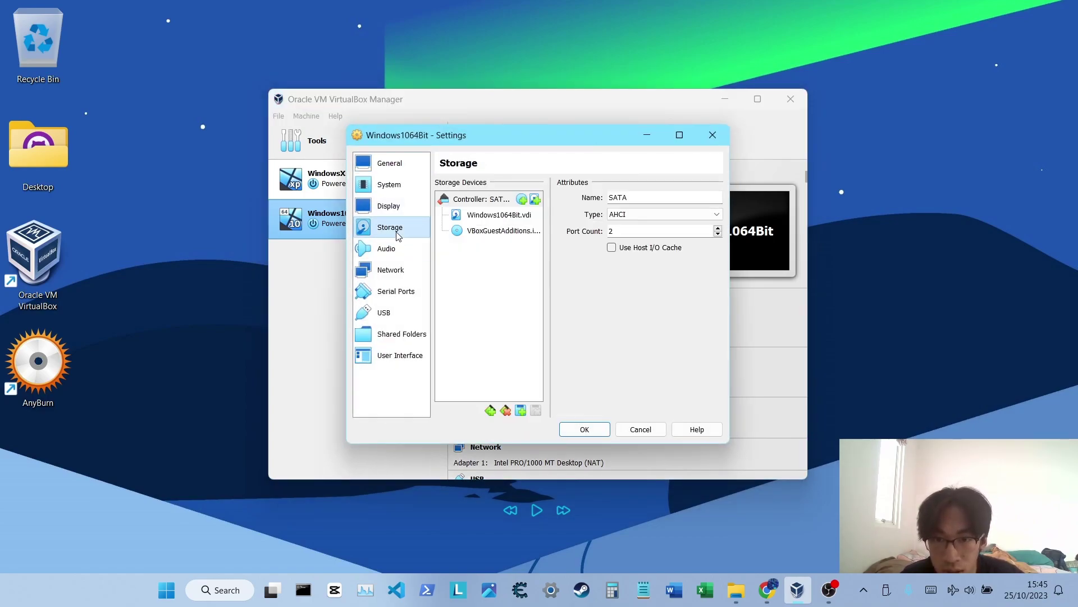
left_click(505, 234)
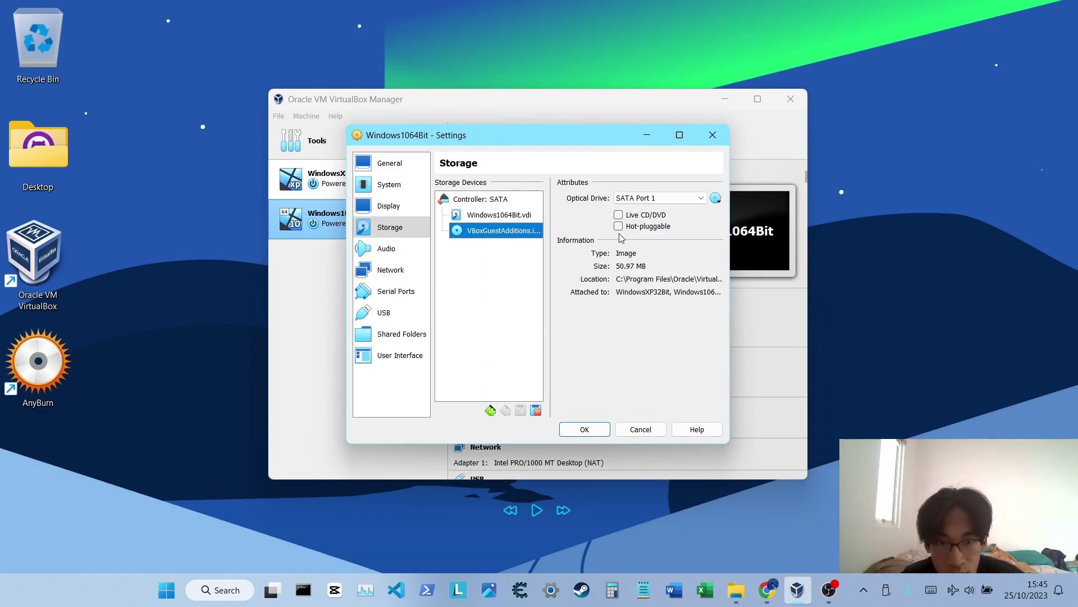
left_click(714, 200)
left_click(743, 226)
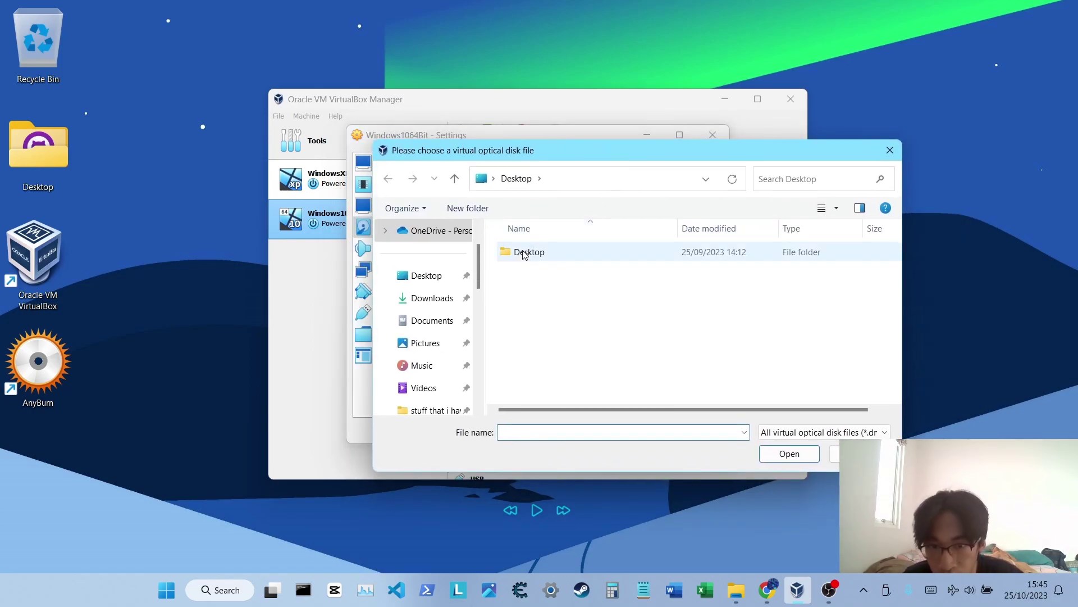
Attach HBCD_PE_x64.iso from the VirtualBoxWindows10Custom folder on DATA (D:), save the settings, and start the Windows1064Bit machine.
scroll(479, 284, "down", 3)
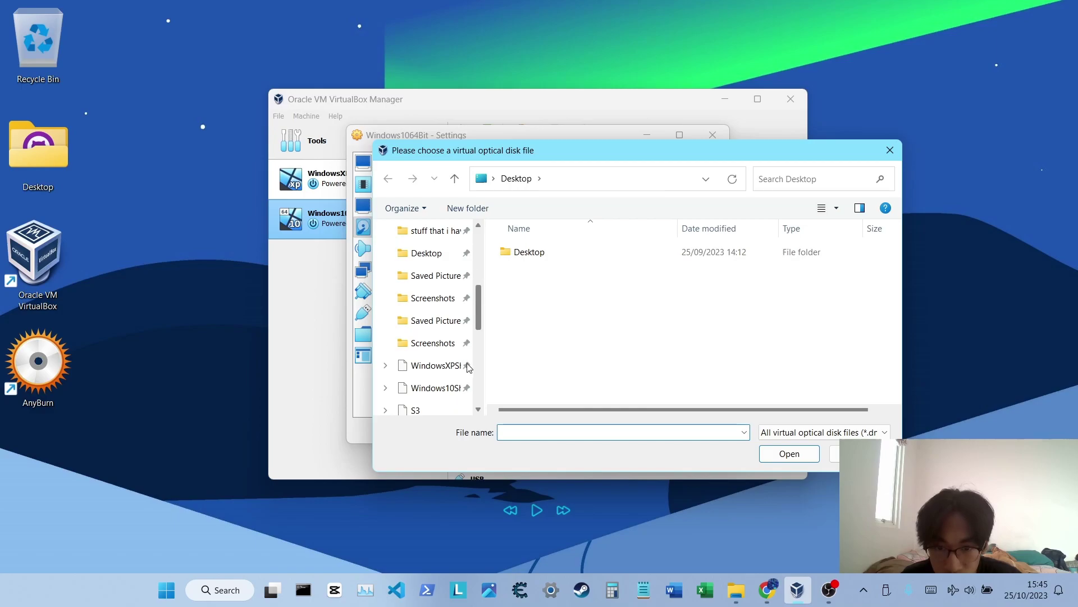
scroll(459, 414, "up", 2)
scroll(483, 387, "down", 5)
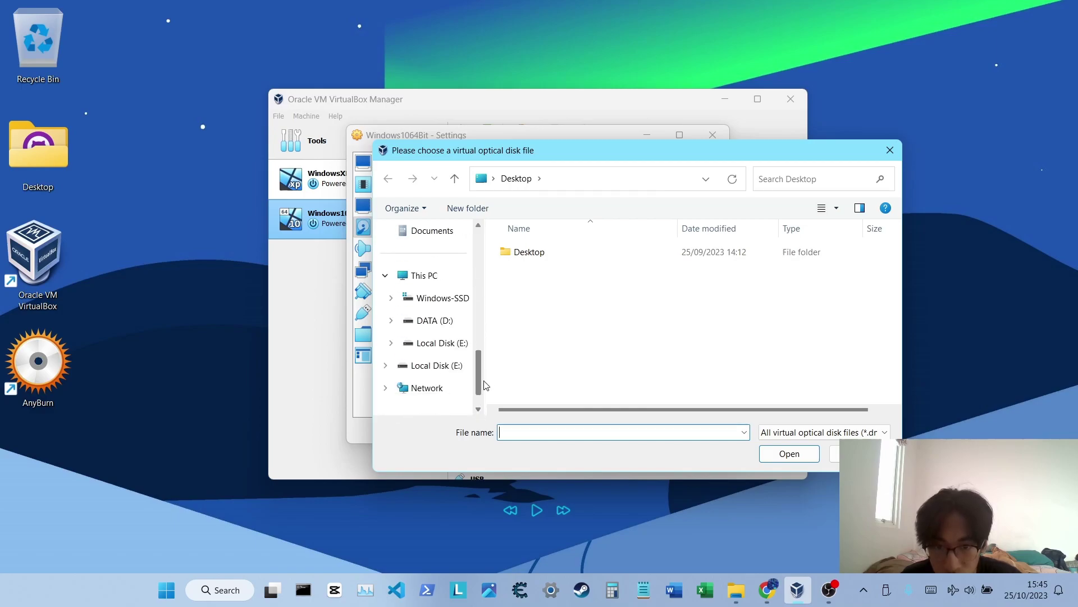
left_click(435, 320)
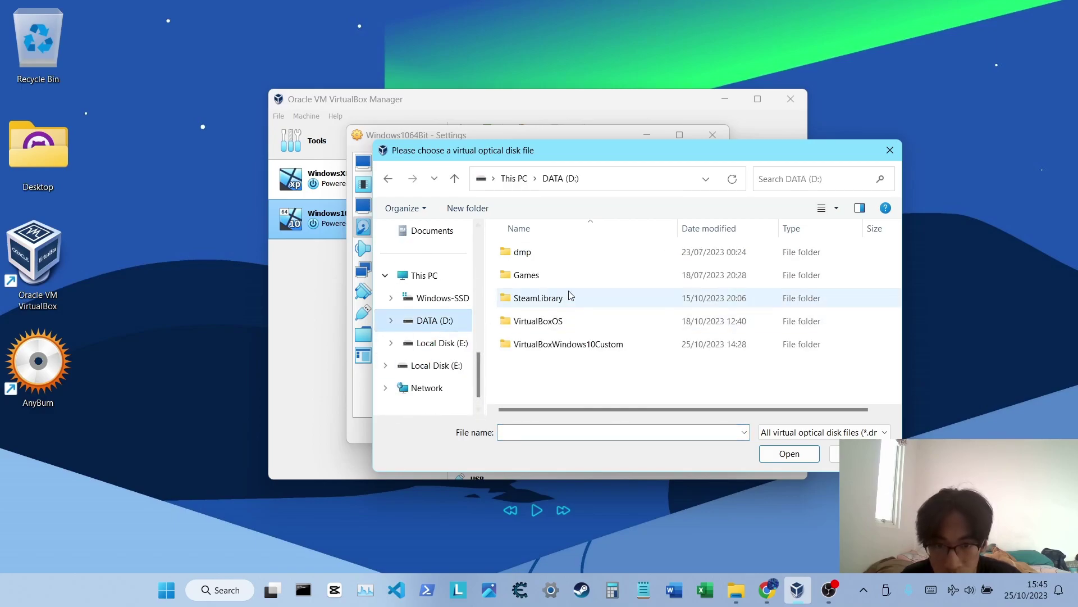
double_click(558, 342)
left_click(556, 254)
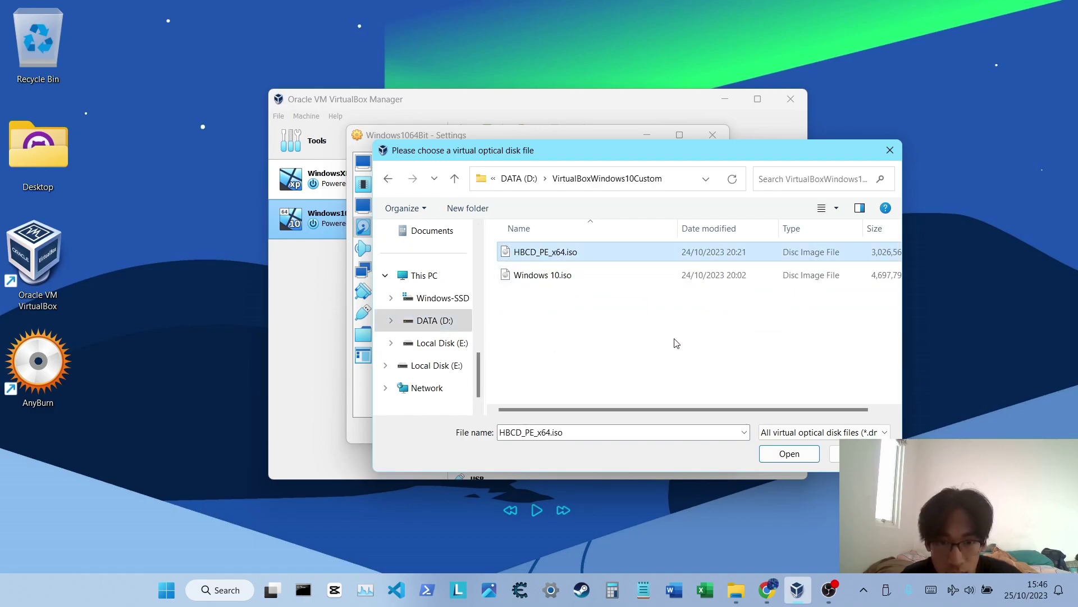
left_click(773, 455)
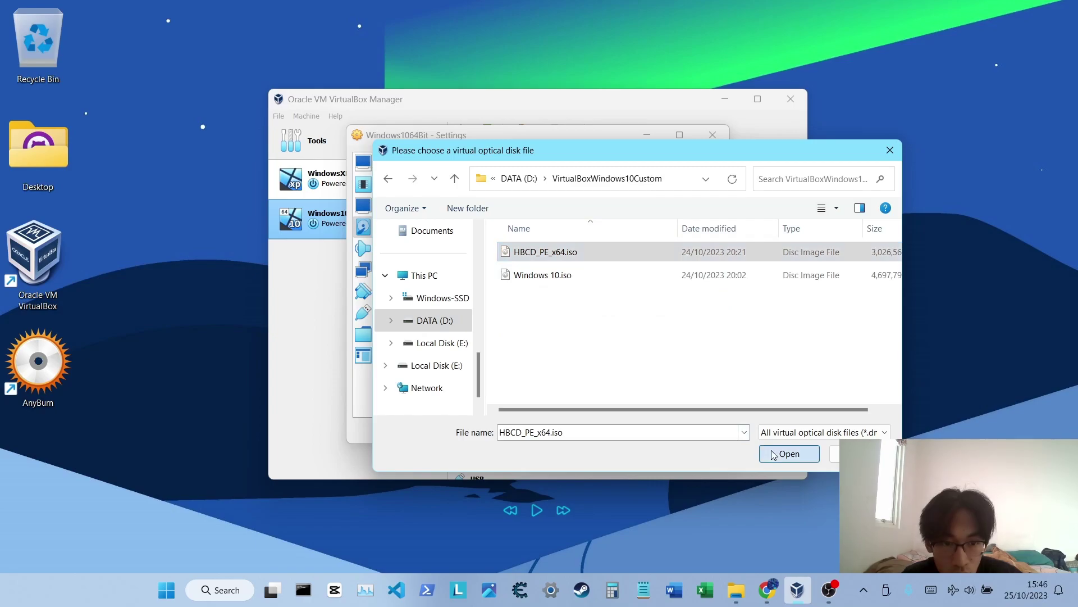
left_click(587, 429)
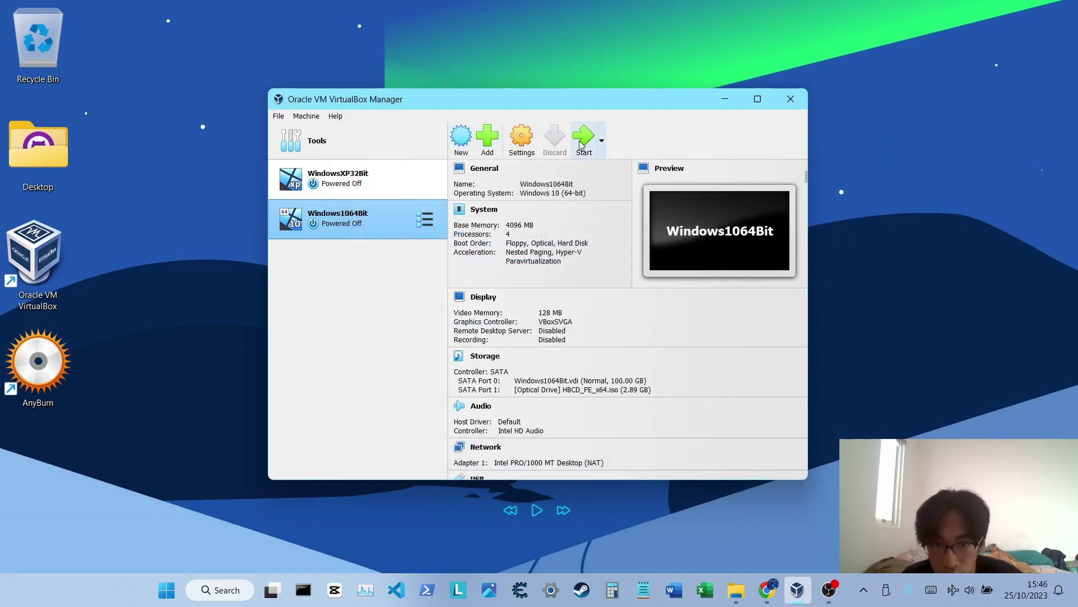
left_click(583, 141)
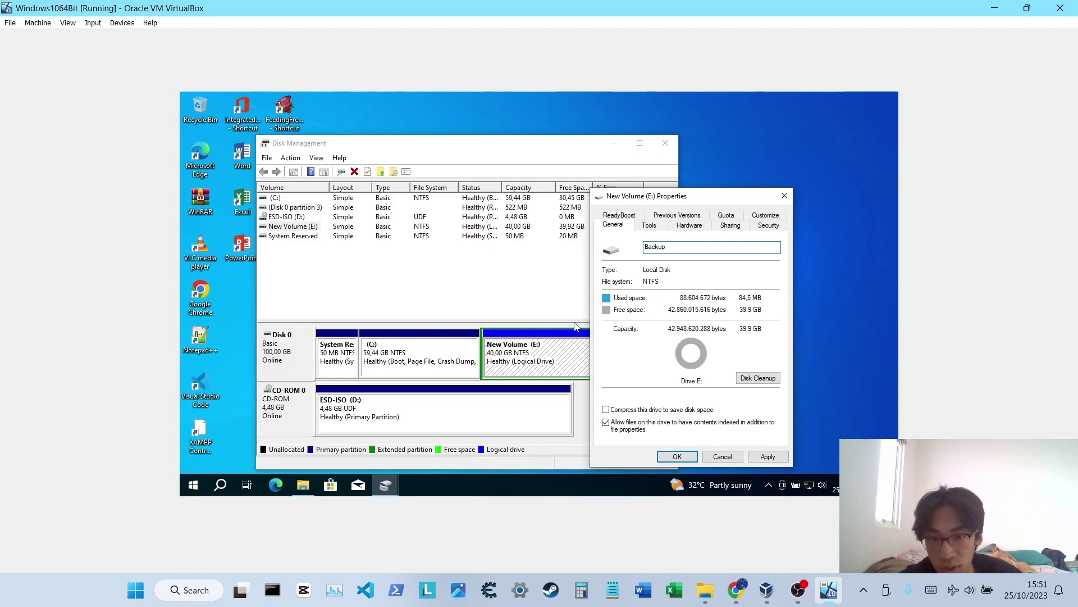
Apply the name Backup to the New Volume (E:) partition and close Disk Management.
left_click(767, 456)
left_click(677, 456)
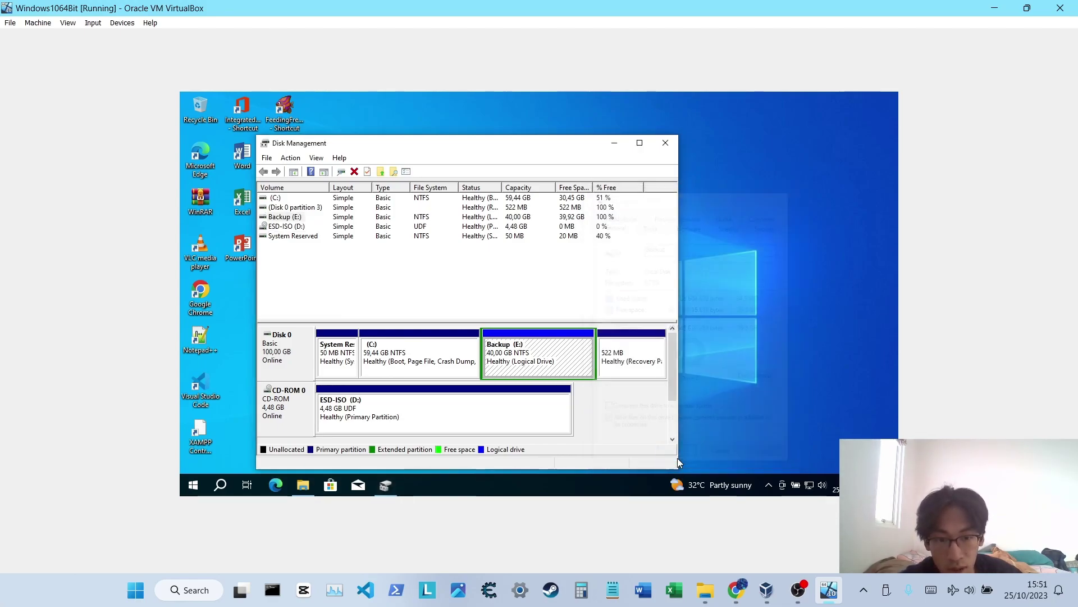
left_click(666, 142)
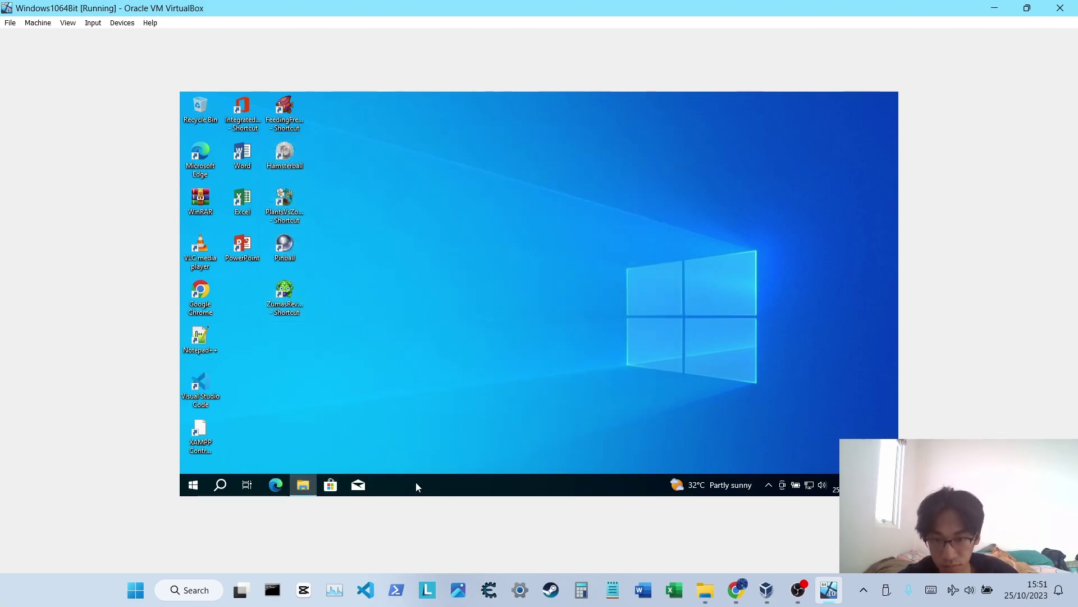
Check the Backup (E:) drive in the guest's This PC view and close the window.
left_click(303, 485)
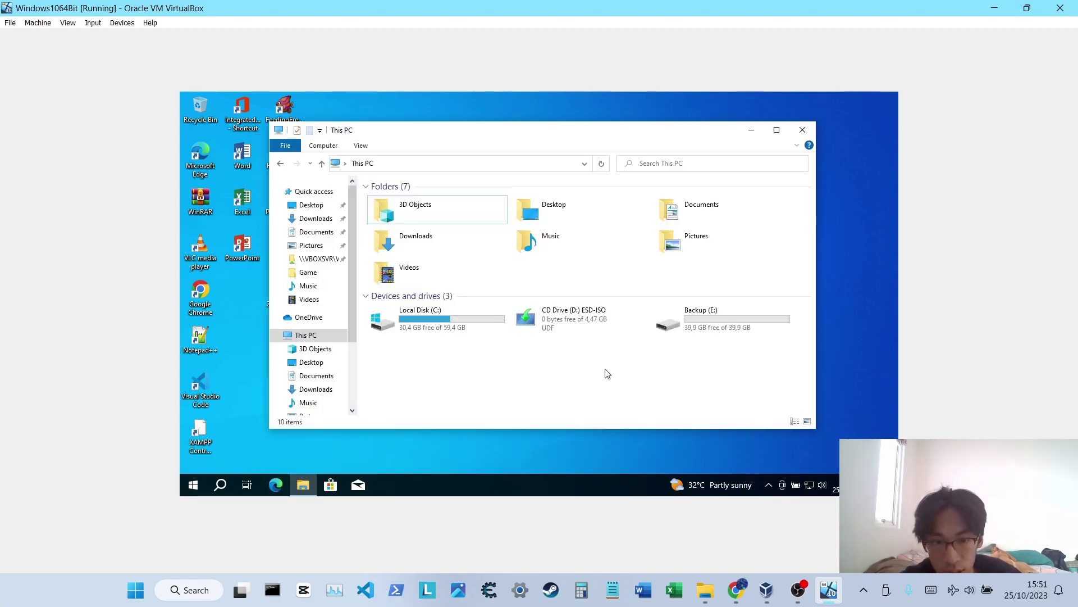
left_click_drag(695, 398, 672, 370)
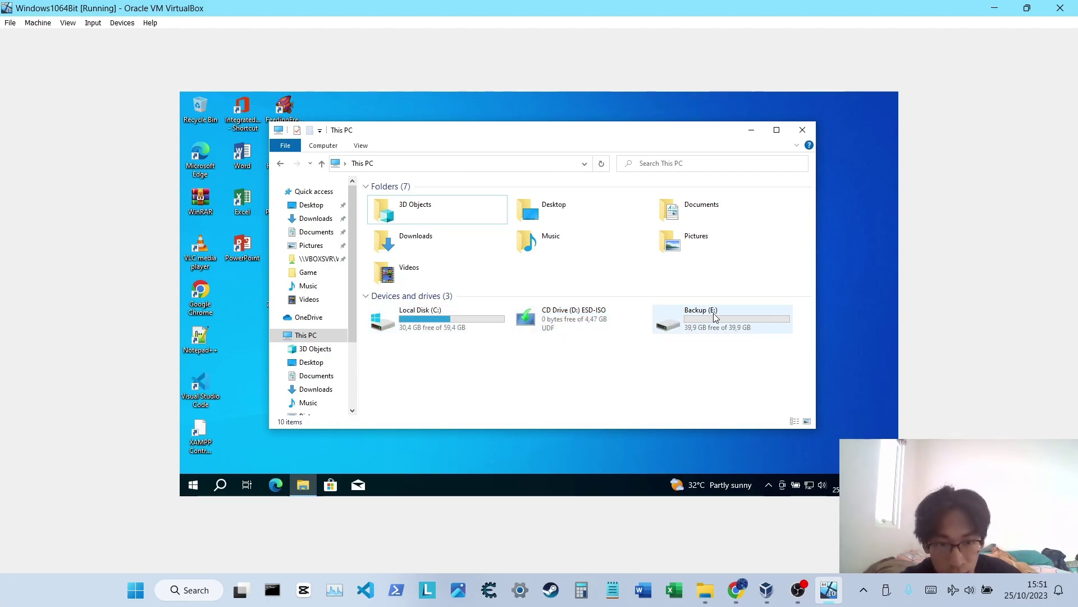
left_click(803, 130)
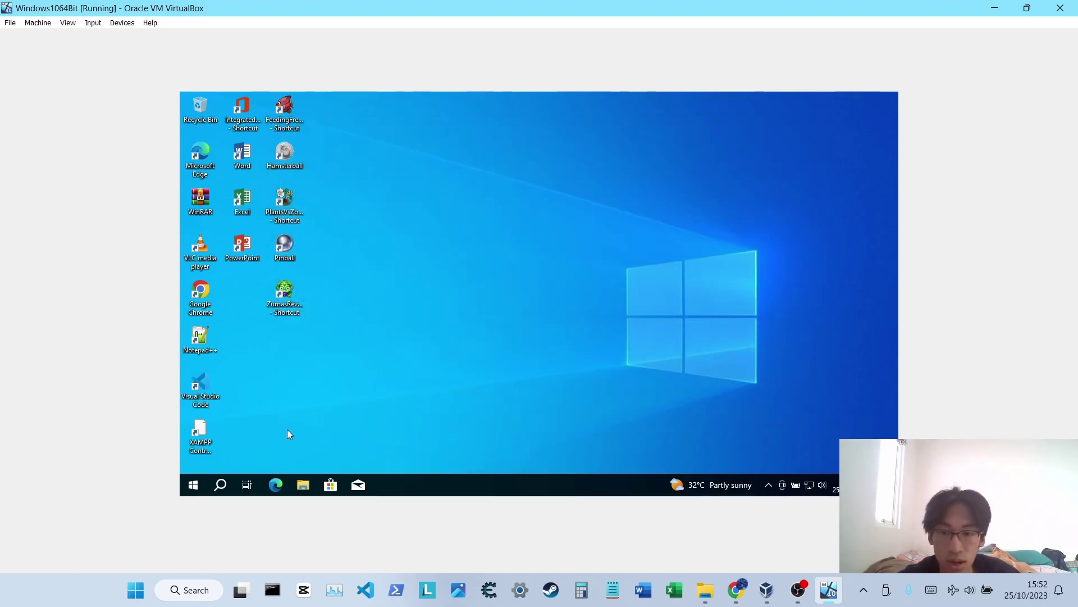
Open the power options of the Windows 10 guest.
left_click(193, 484)
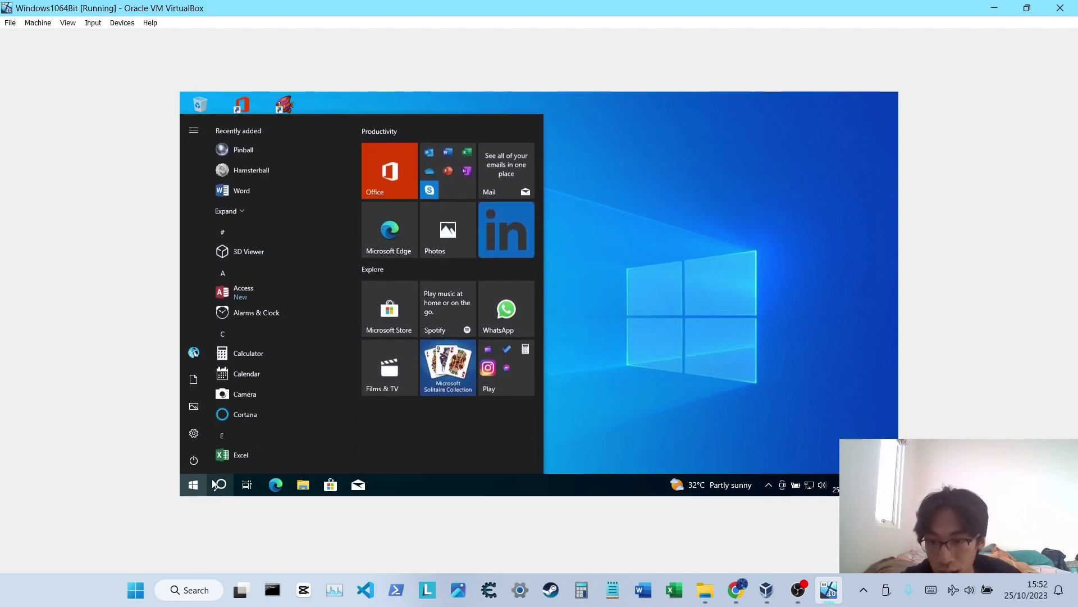
left_click(197, 463)
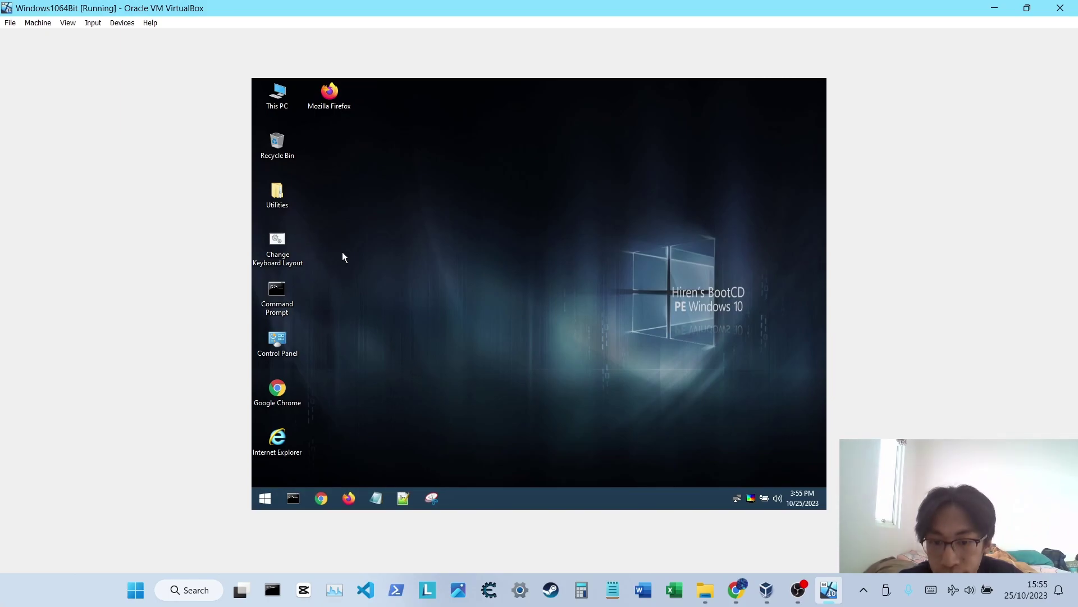
On the Hiren's BootCD PE desktop, open the Utilities folder and switch to This PC to view the drives.
left_click(278, 195)
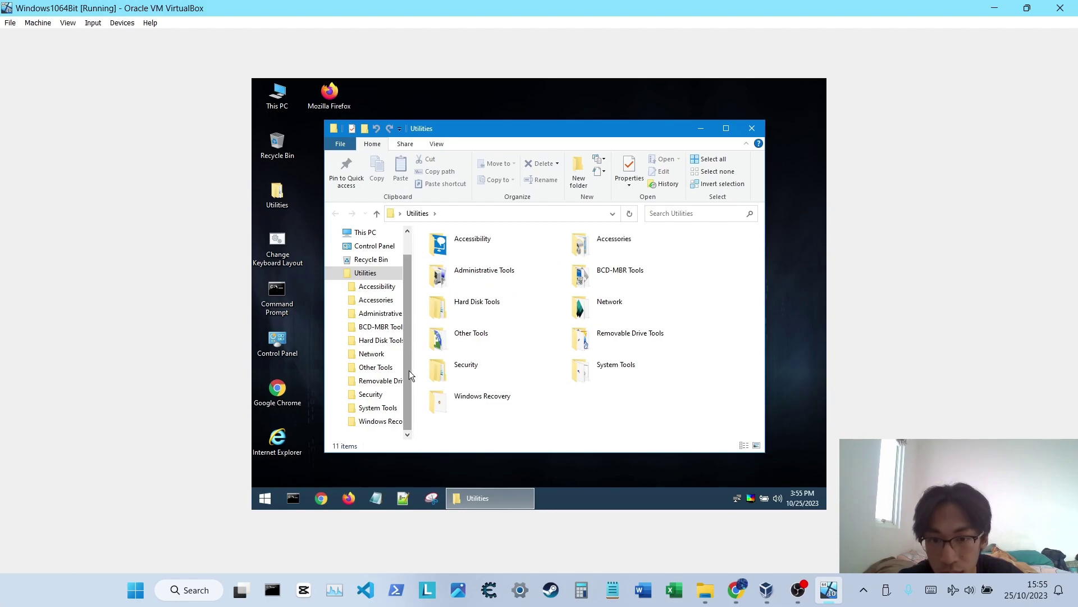
scroll(401, 371, "up", 2)
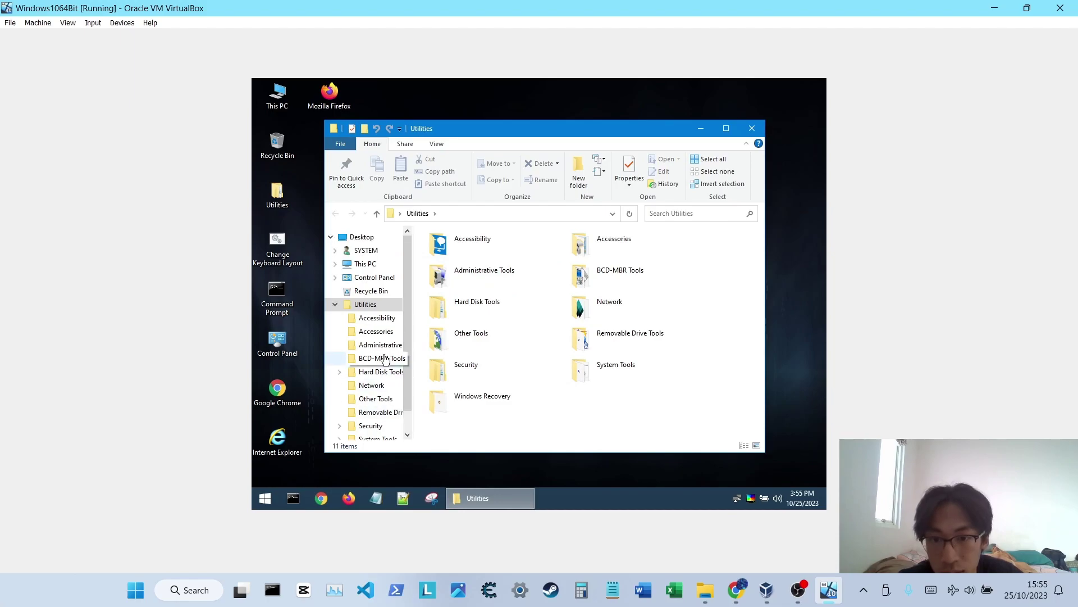
left_click(362, 263)
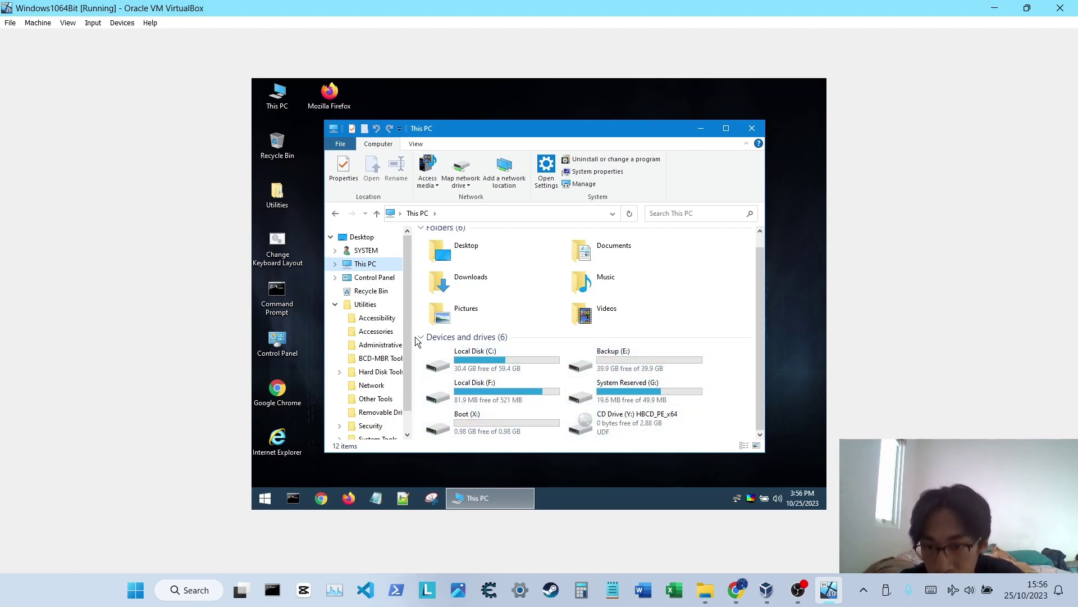
In Command Prompt, run DISM.exe /Capture-Image /ImageFile:"E:\install.wim" /CaptureDir:C:\ /Name:"Win10Pro".
double_click(276, 303)
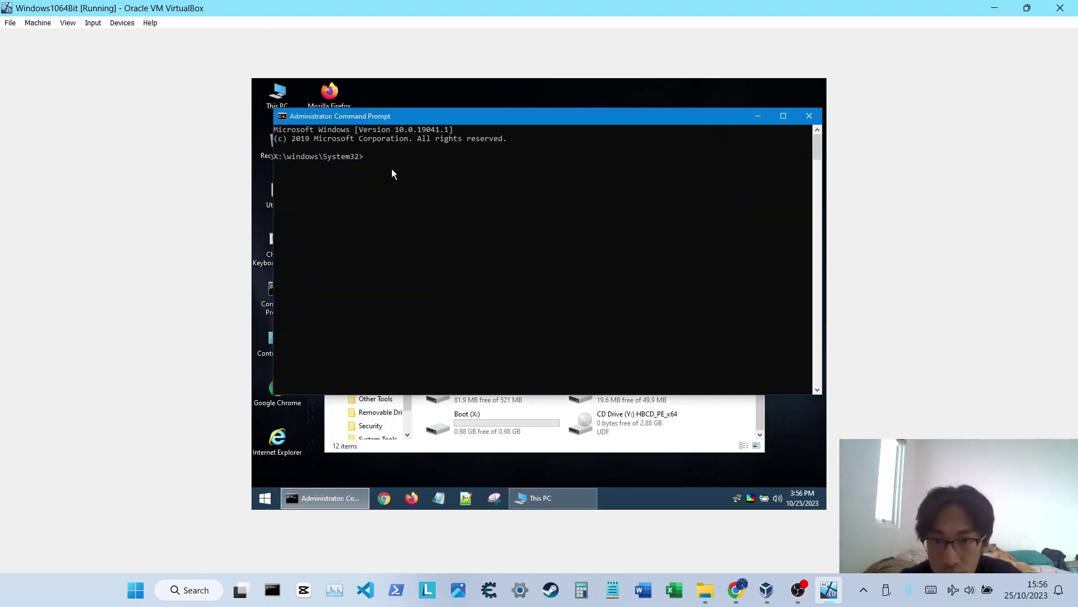
left_click_drag(464, 116, 475, 392)
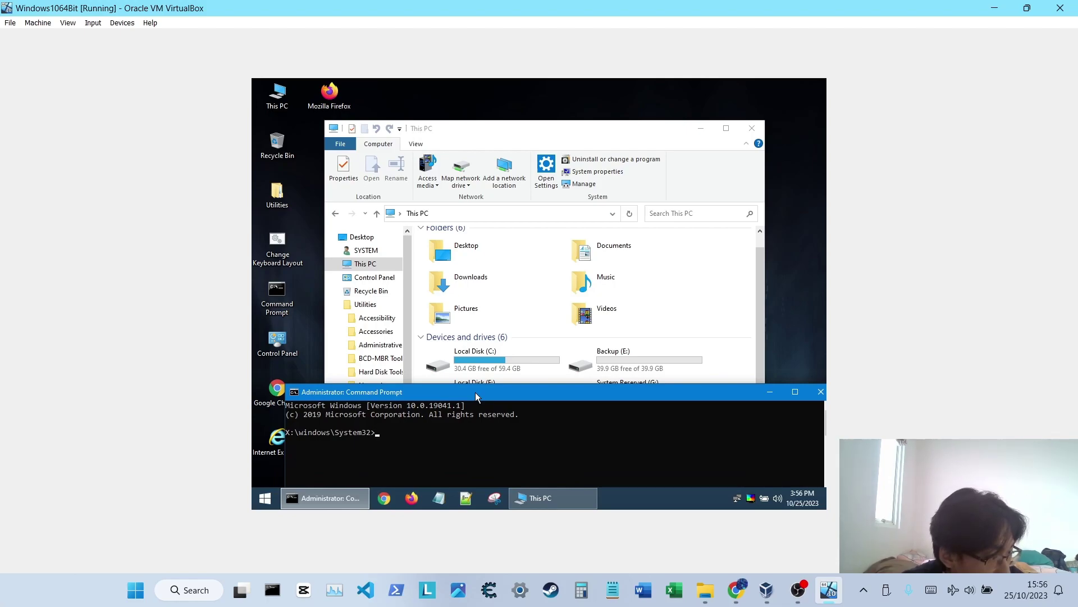
mouse_move(475, 392)
left_mouse_down()
mouse_move(467, 349)
mouse_move(476, 410)
mouse_move(474, 393)
left_mouse_up()
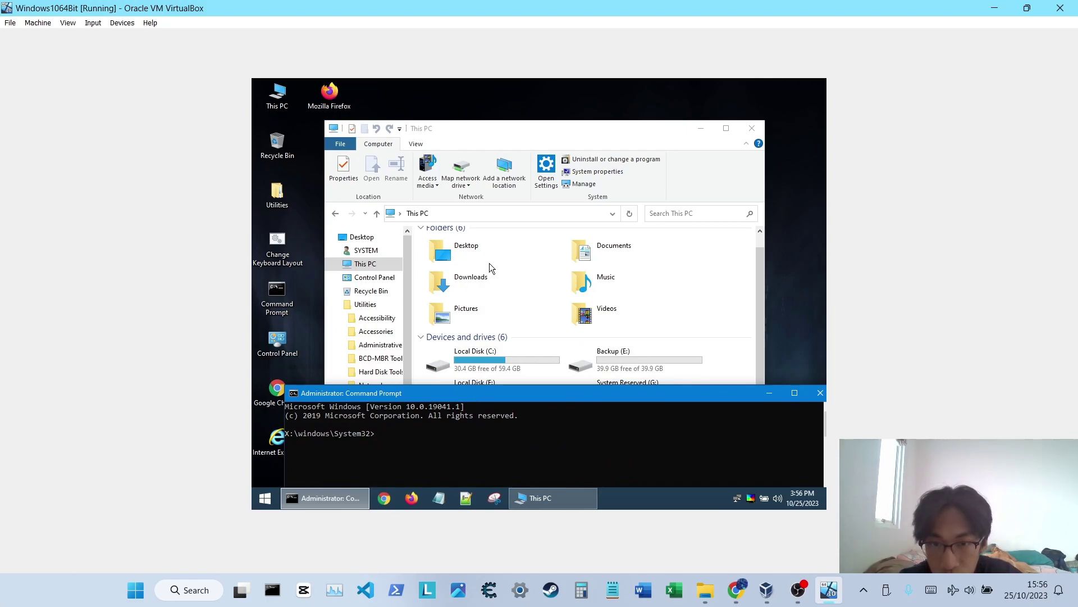
left_click_drag(470, 130, 460, 99)
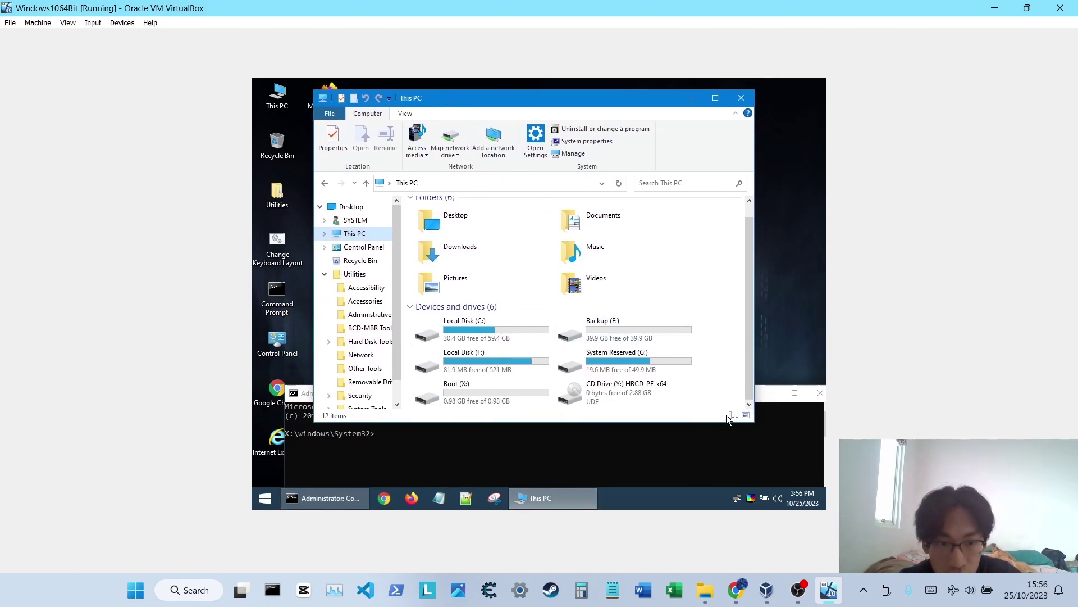
left_click(623, 397)
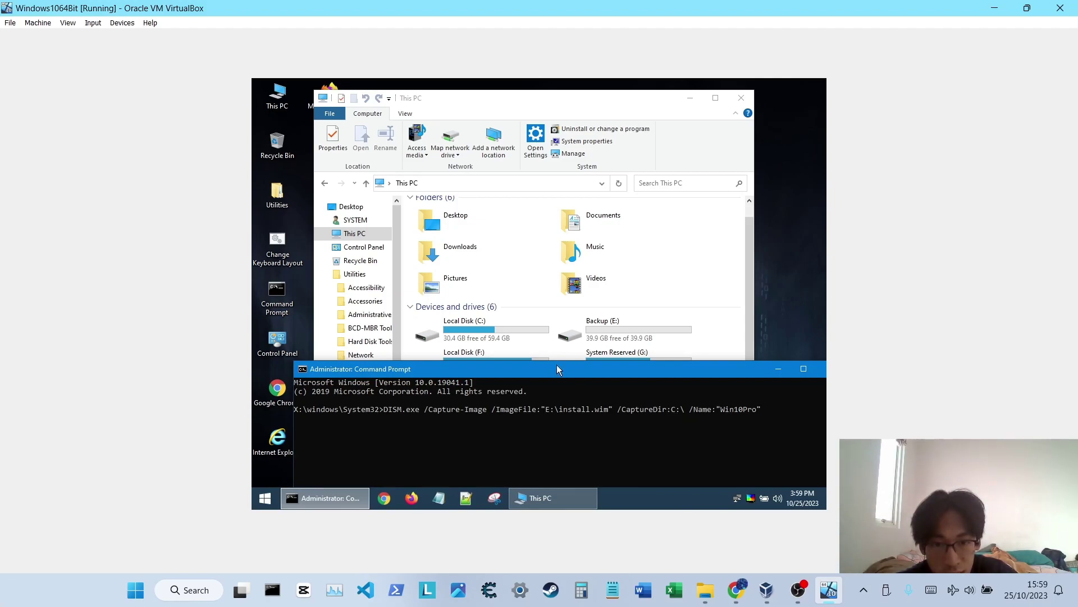
left_click_drag(533, 372, 508, 321)
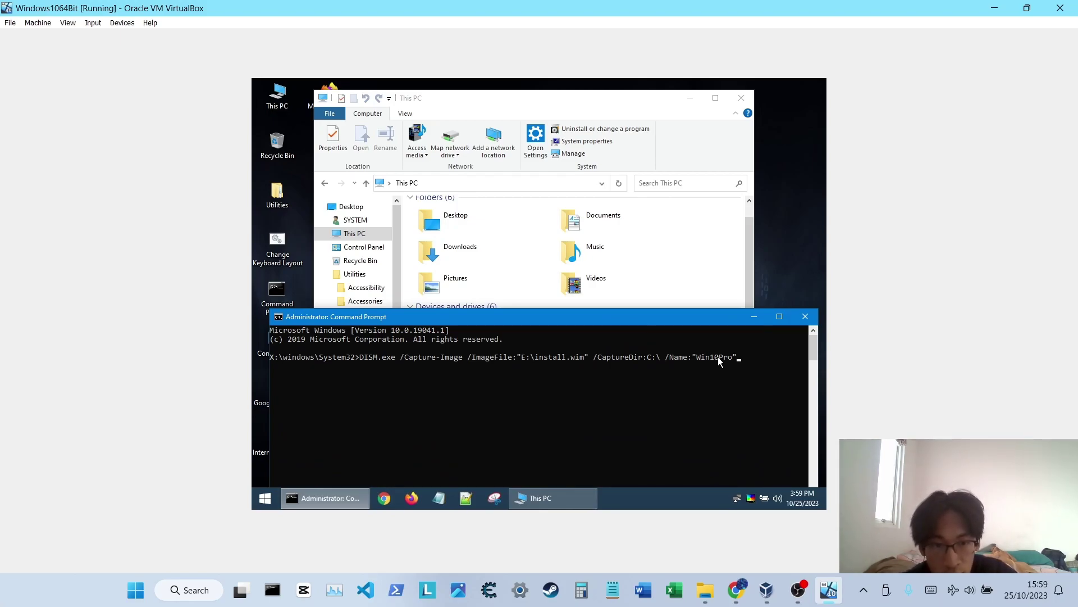
key("Return")
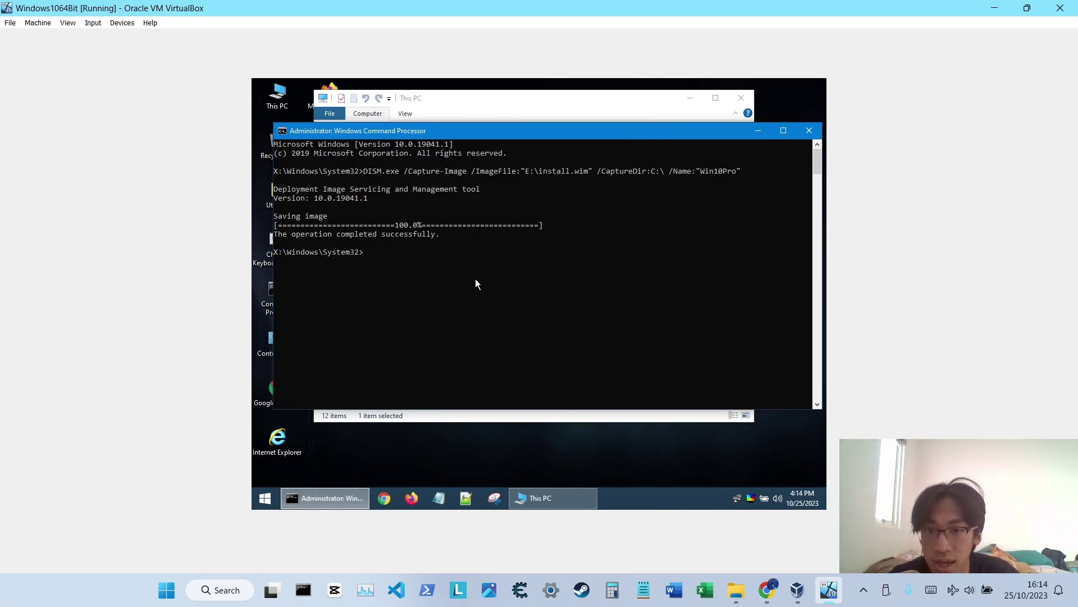
Close the command window and open the Backup (E:) drive to check for the captured install.wim.
left_click_drag(491, 130, 479, 197)
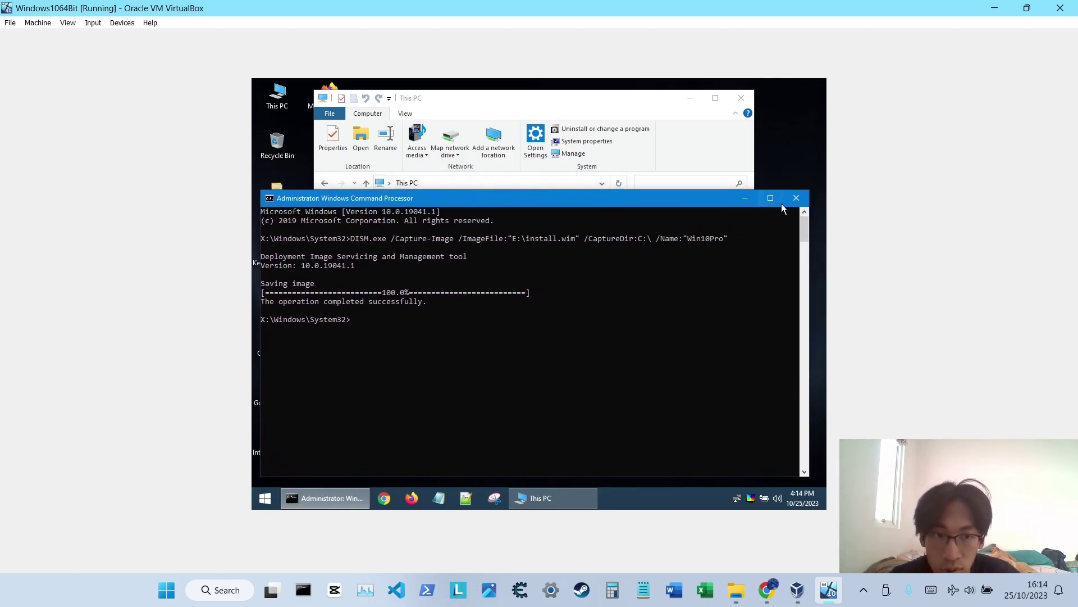
left_click(795, 200)
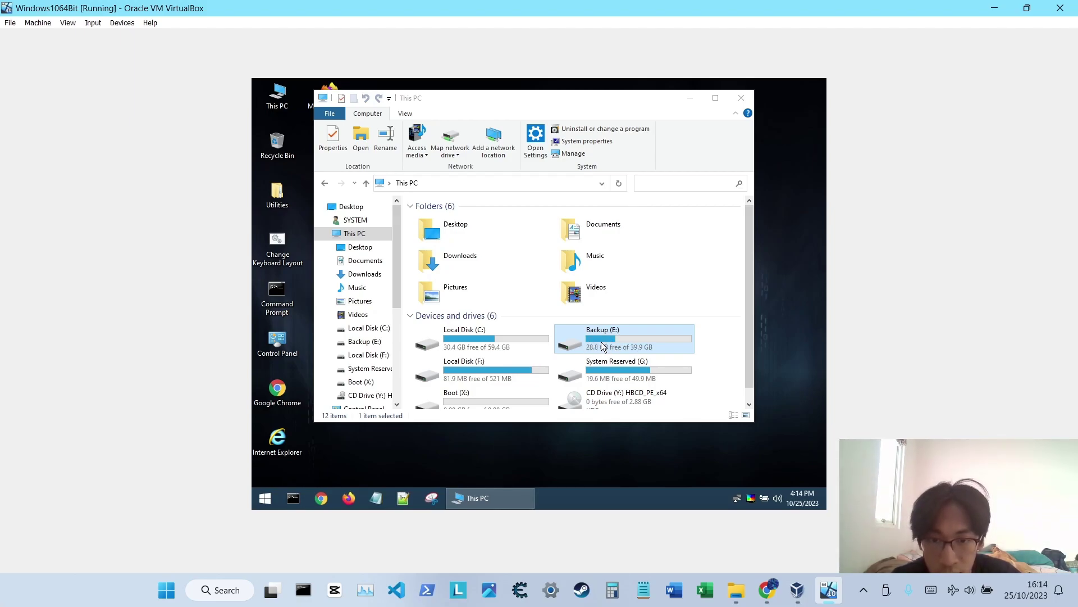
double_click(601, 343)
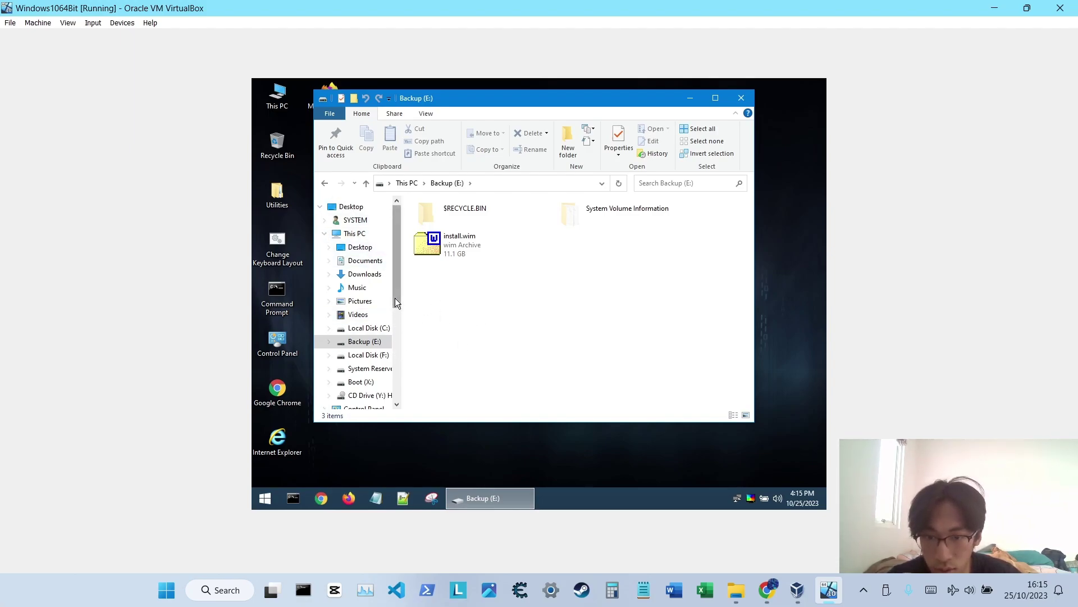
left_click_drag(396, 298, 399, 312)
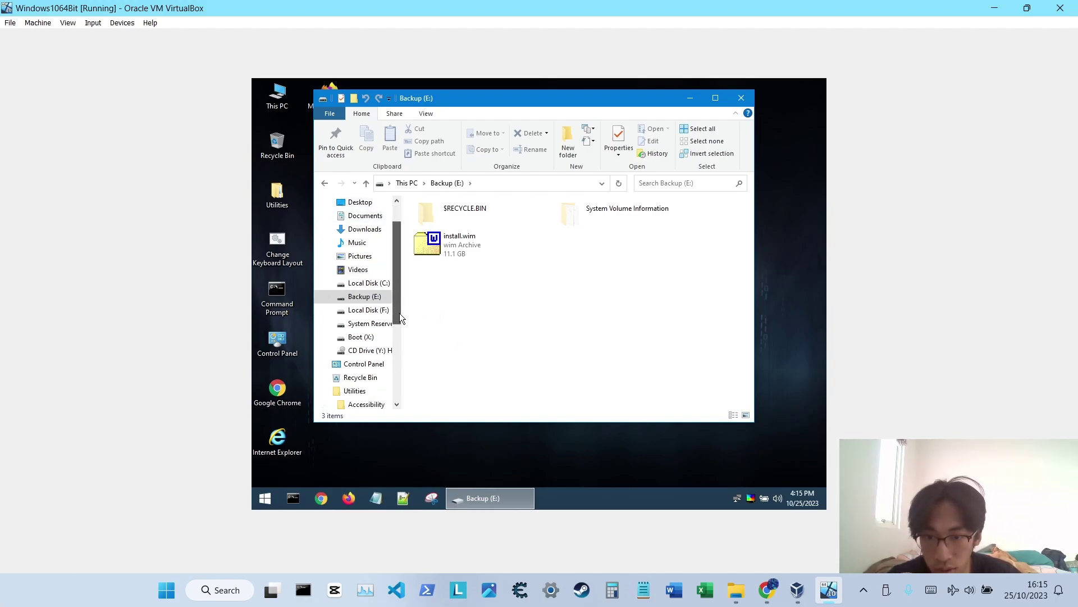
Connect the Western Digital My Passport 259B [1015] USB drive to the virtual machine.
left_click(122, 24)
mouse_move(154, 83)
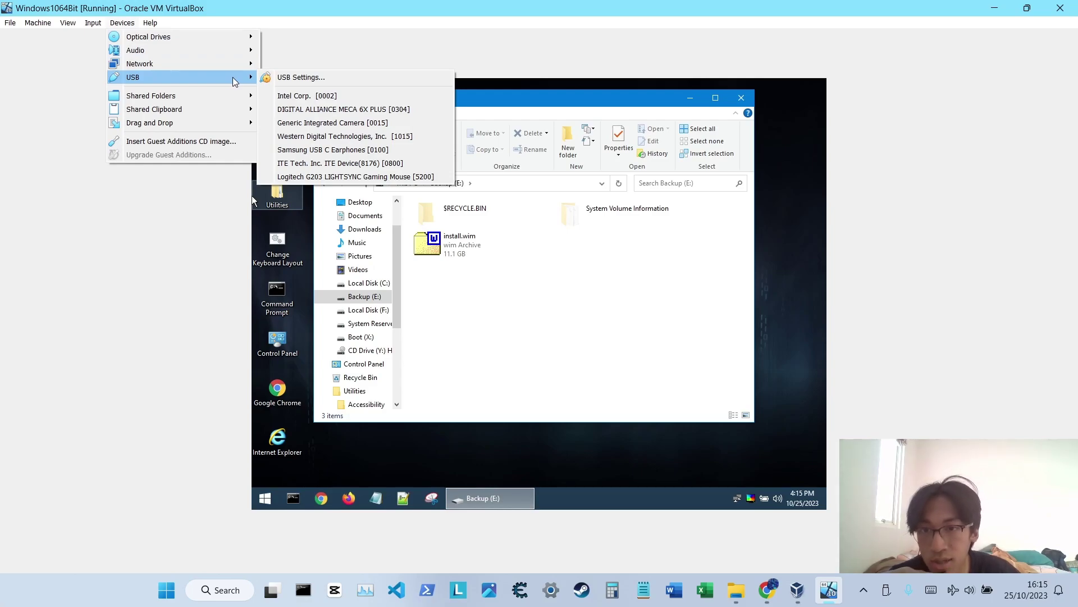
left_click(329, 139)
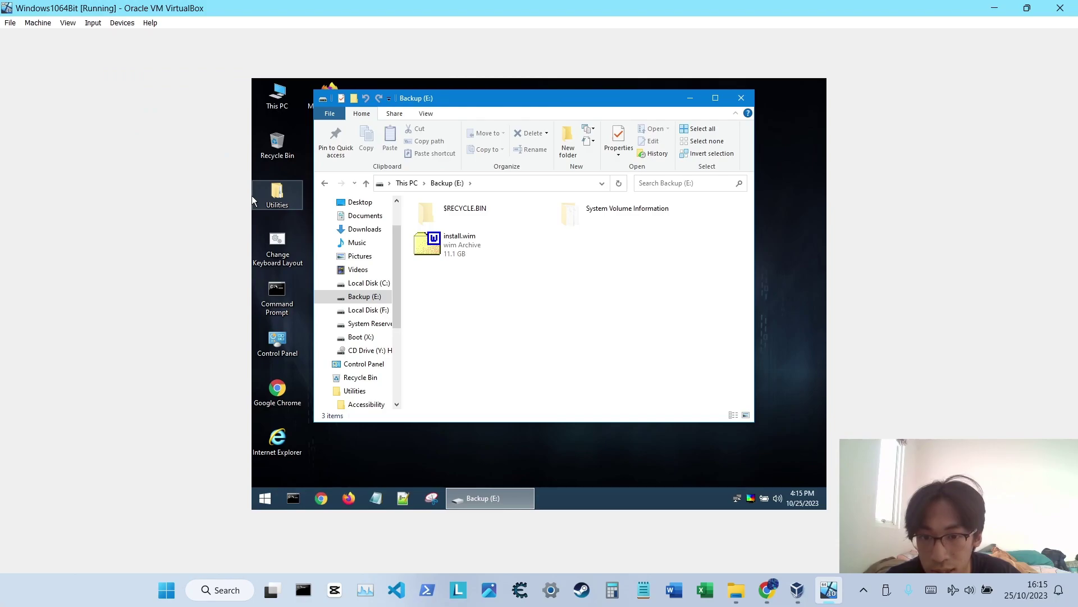
left_click(122, 23)
mouse_move(163, 83)
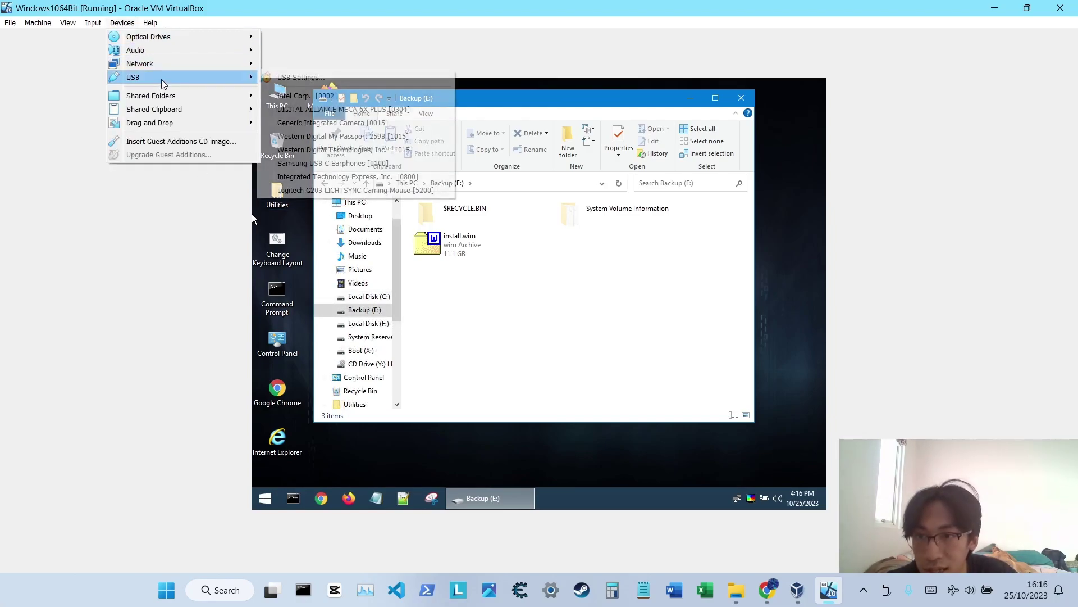
left_click(335, 138)
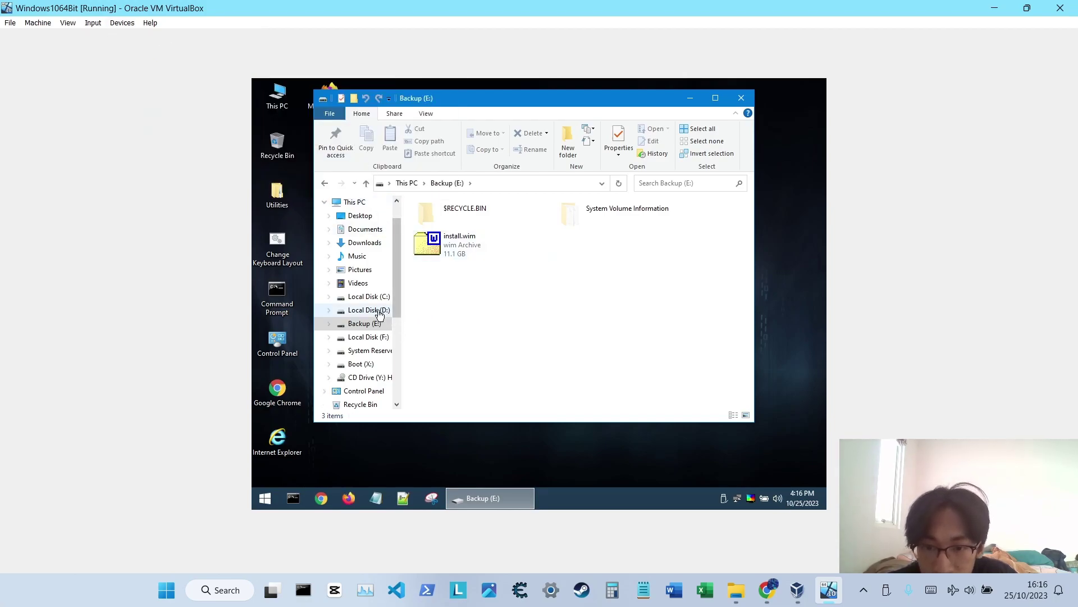
Return to This PC, check for the connected external drive, and select the Backup (E:) drive.
left_click(354, 202)
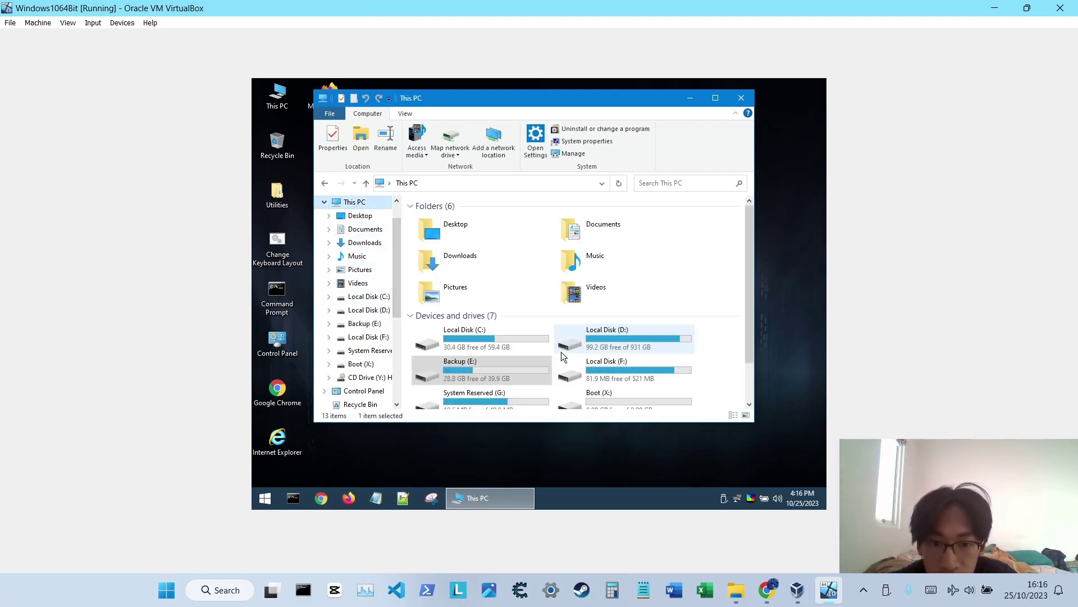
scroll(561, 352, "down", 2)
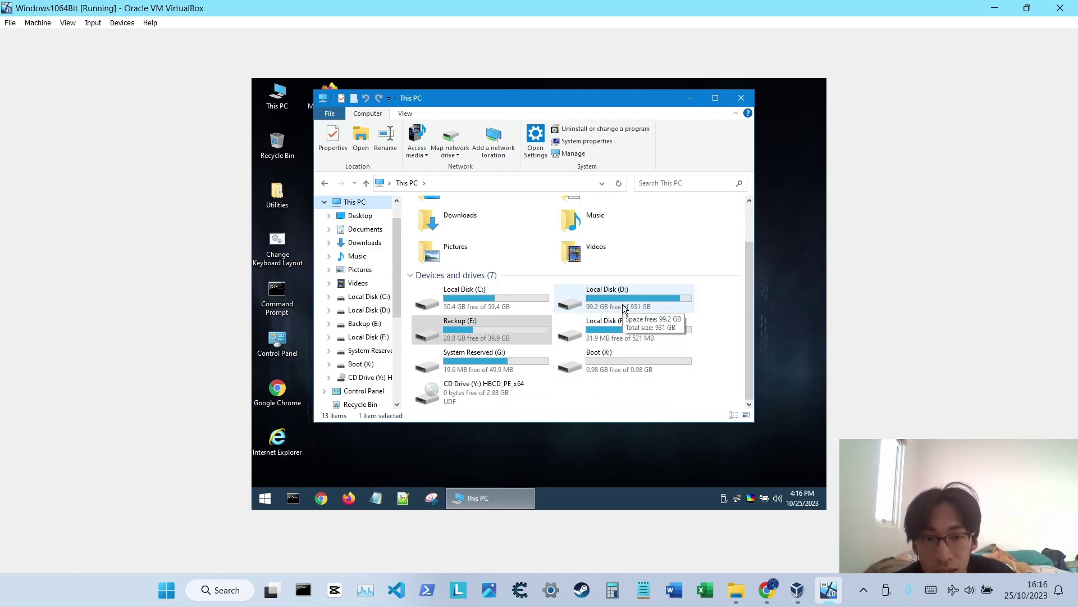
left_click(513, 328)
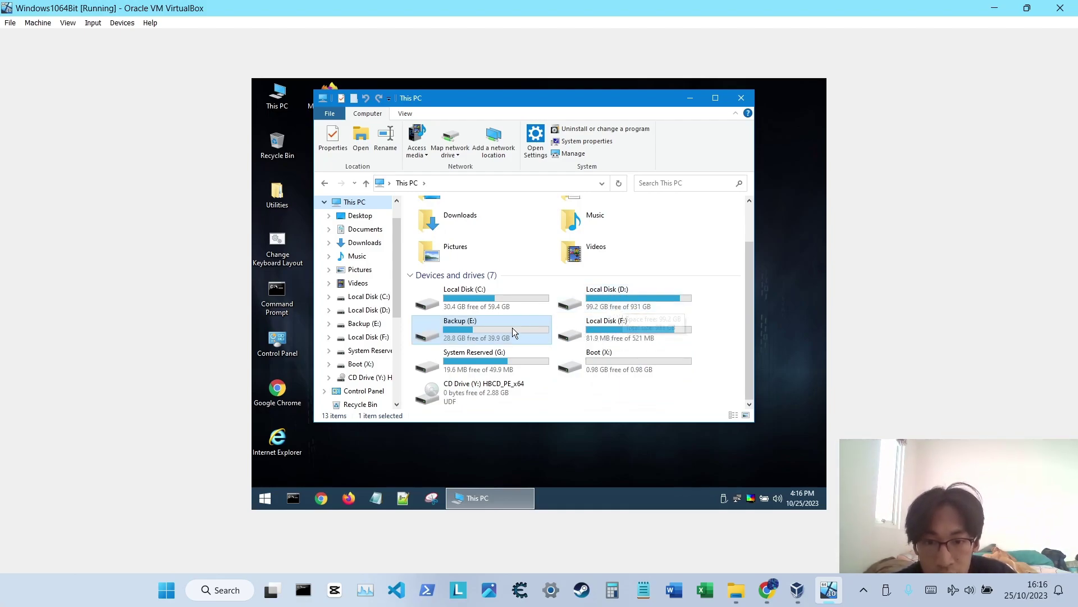
Open the Backup (E:) drive and copy install.wim.
double_click(512, 328)
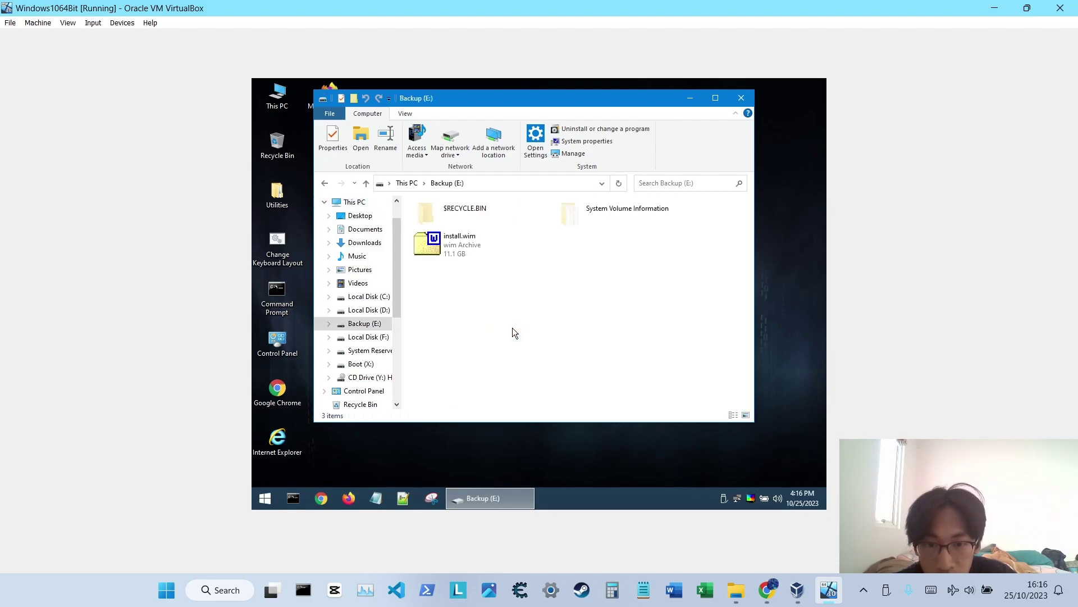
left_click(467, 245)
right_click(468, 245)
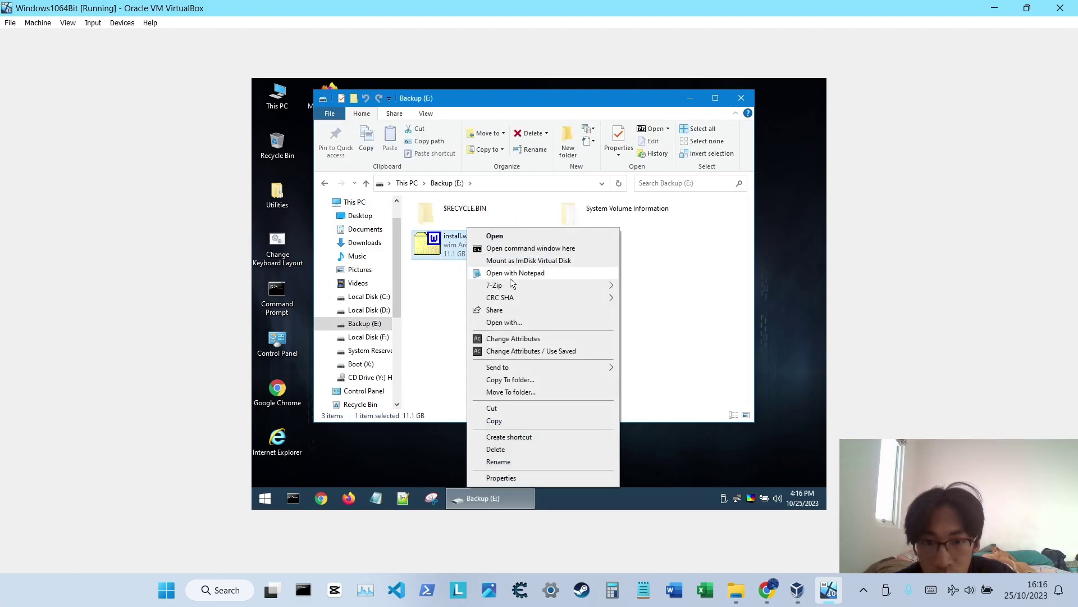
left_click(493, 421)
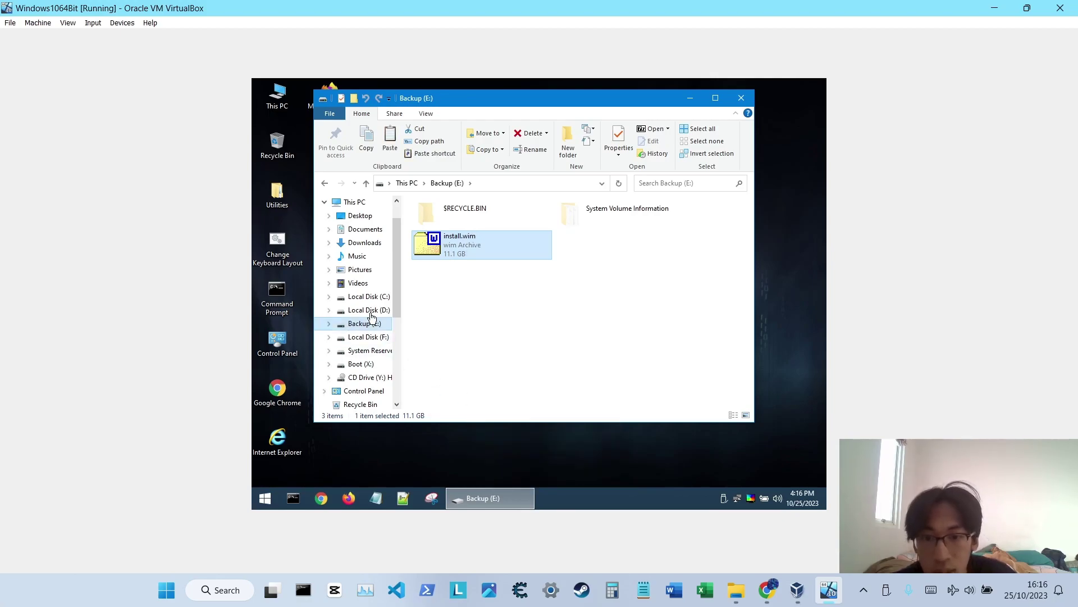
Paste install.wim into the VirtualBoxWindows10CustomWim folder on Local Disk (D:).
left_click(353, 203)
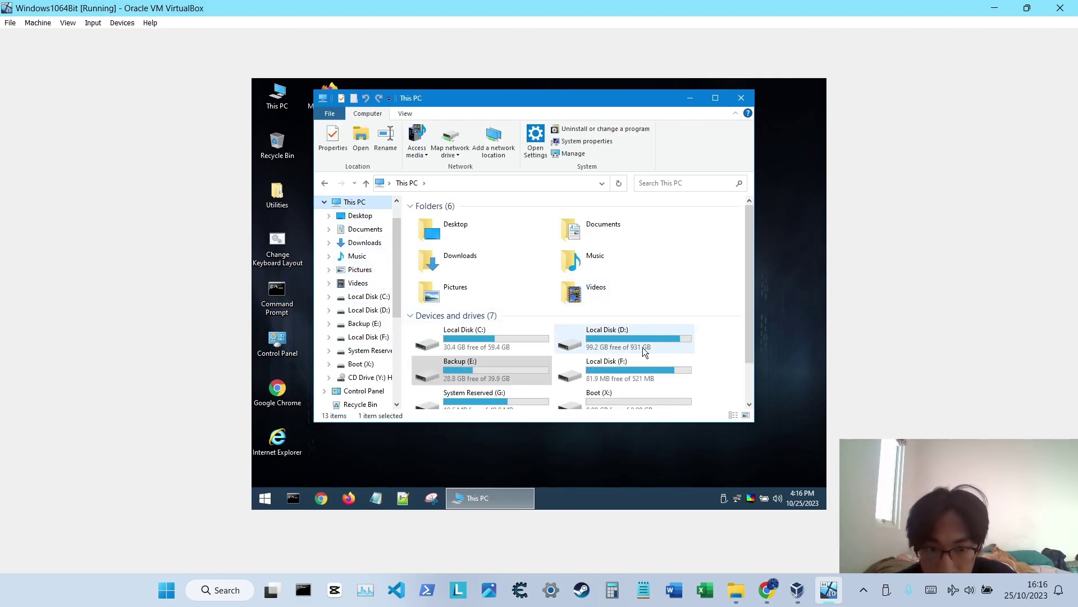
double_click(617, 342)
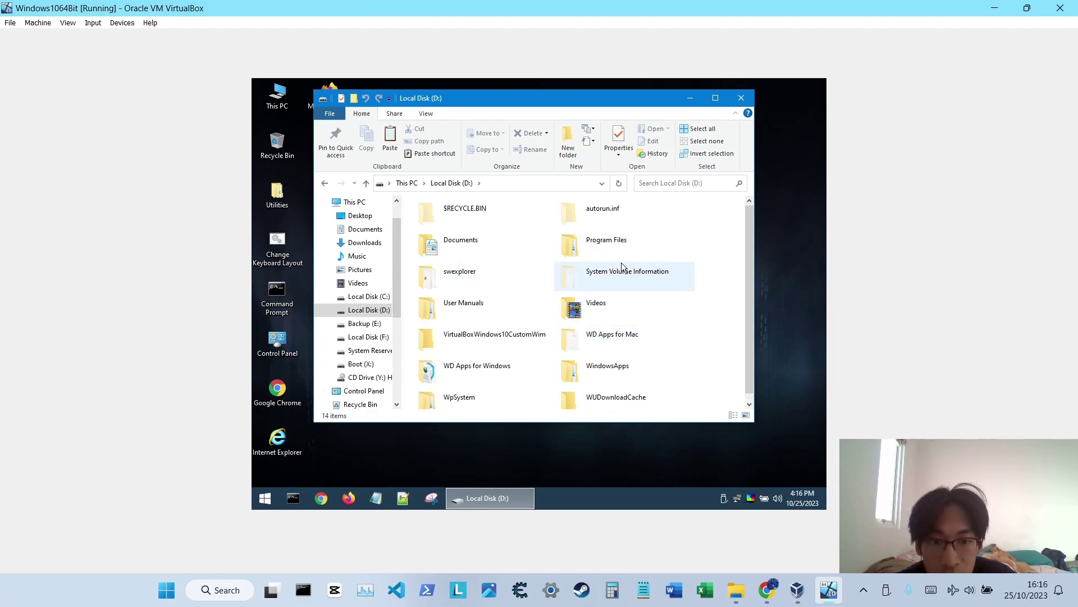
double_click(460, 336)
right_click(479, 279)
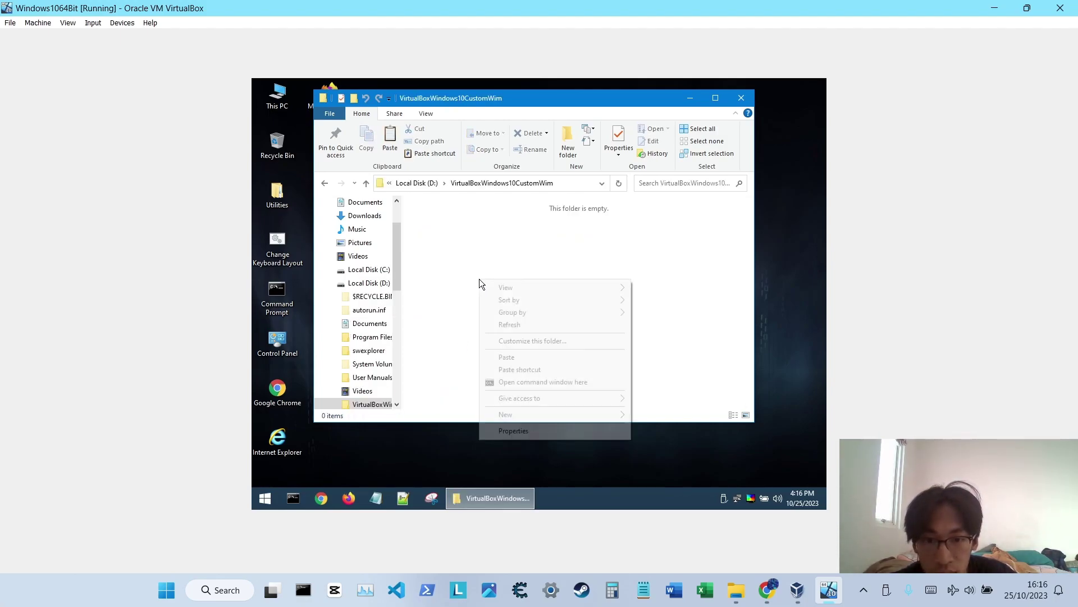
left_click(506, 357)
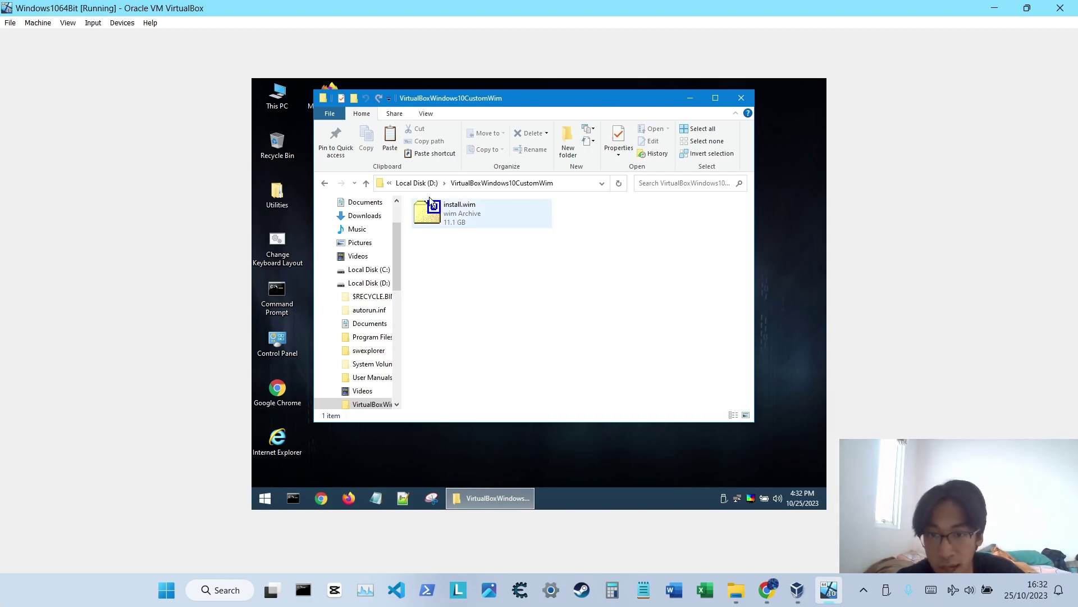
Widen the navigation pane, close the folder window and shut down the Windows1064Bit virtual machine.
left_click_drag(398, 275, 426, 265)
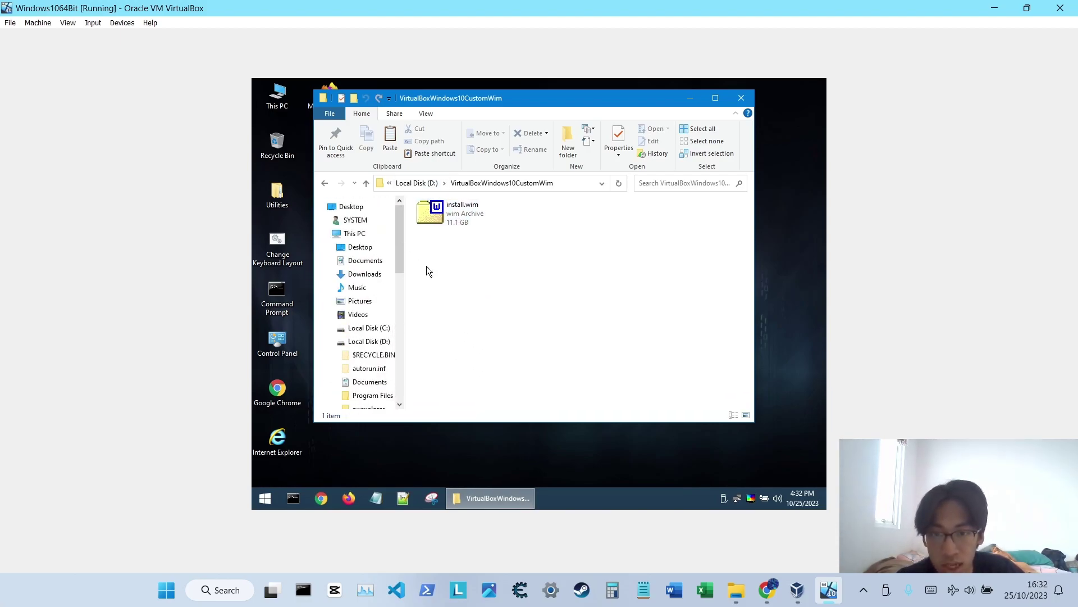
left_click(741, 97)
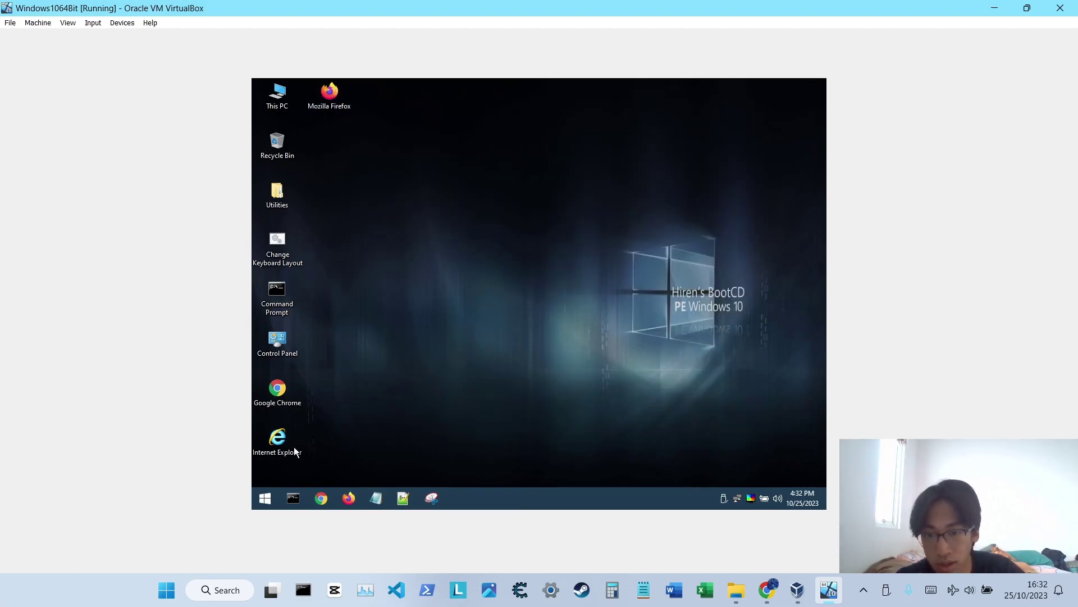
left_click(273, 499)
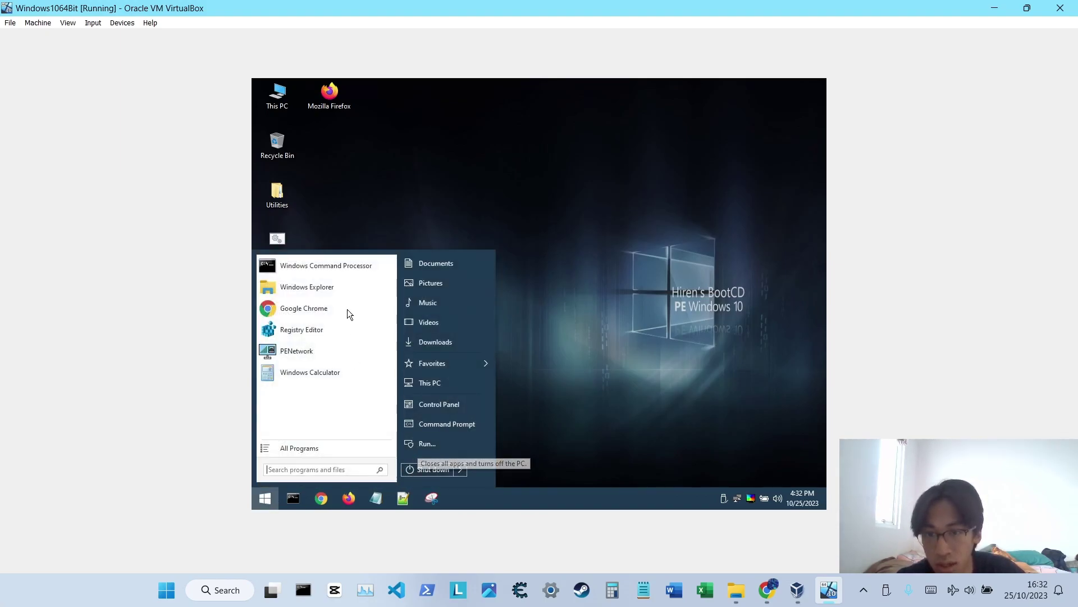
left_click(504, 311)
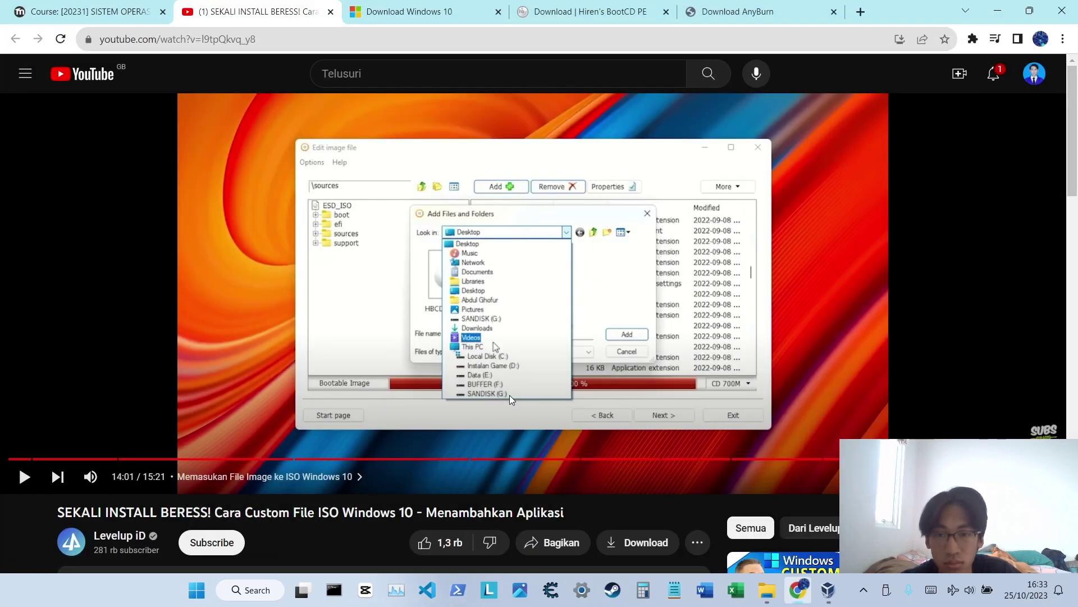
In the host's File Explorer, open VirtualBoxWindows10CustomWim on Local Disk (E:) to check for the transferred install.wim.
left_click(998, 20)
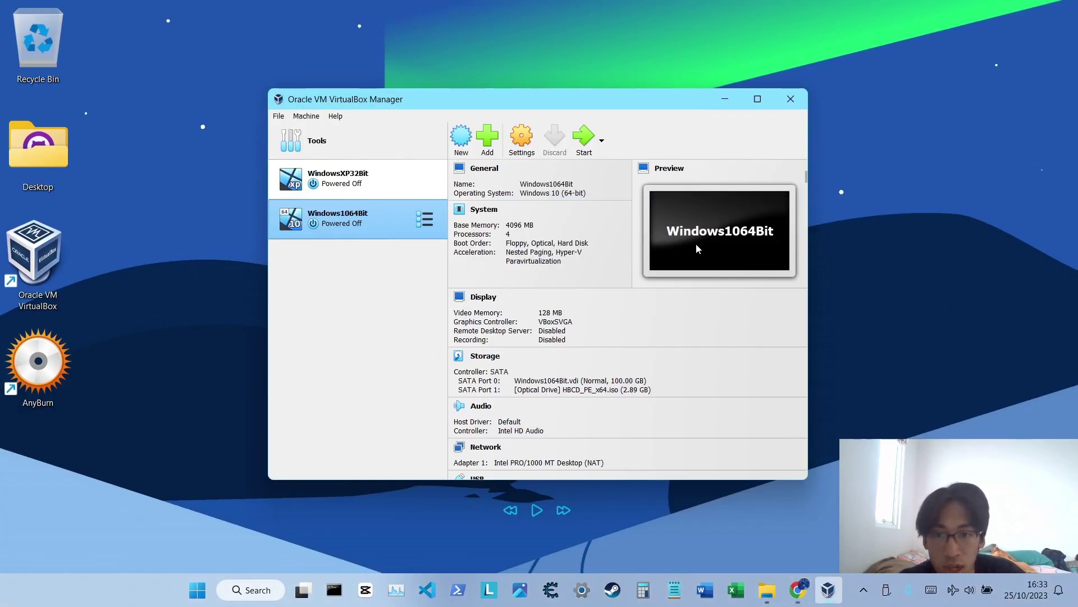
left_click(767, 590)
scroll(192, 332, "down", 1)
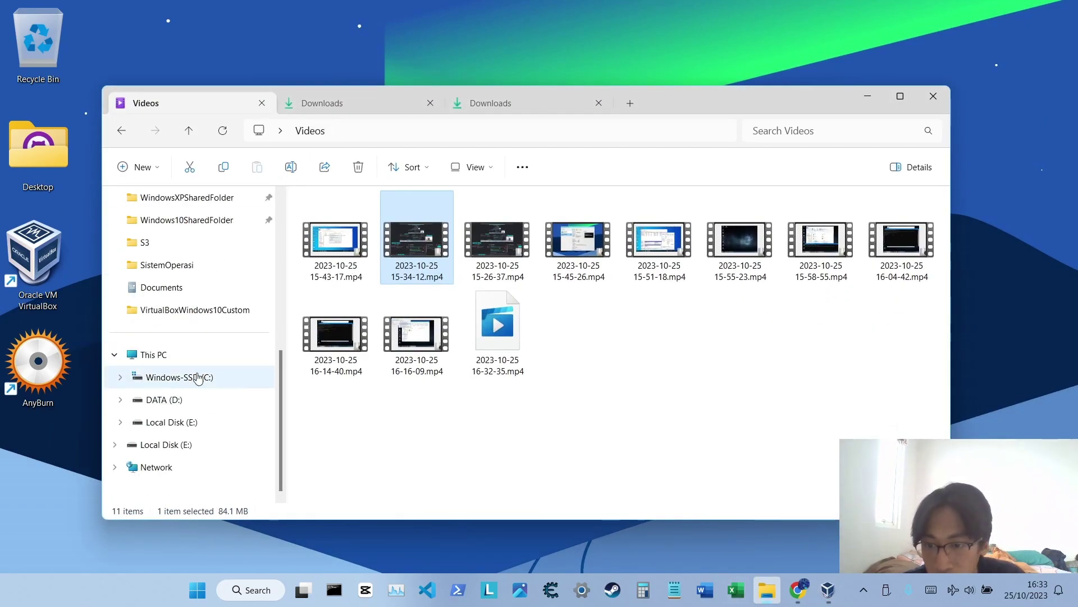
left_click(189, 425)
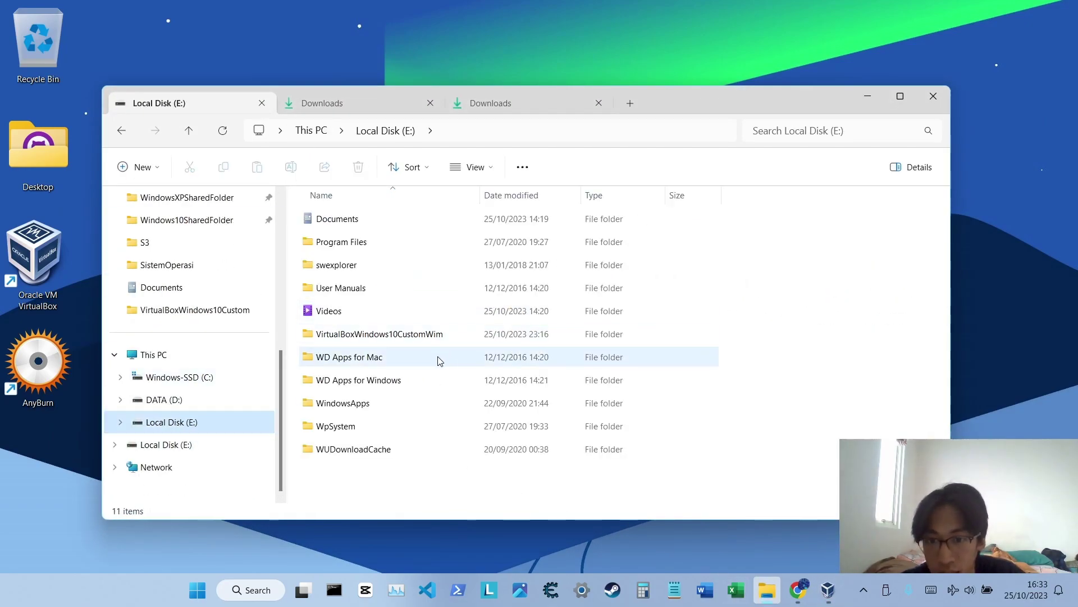
double_click(421, 333)
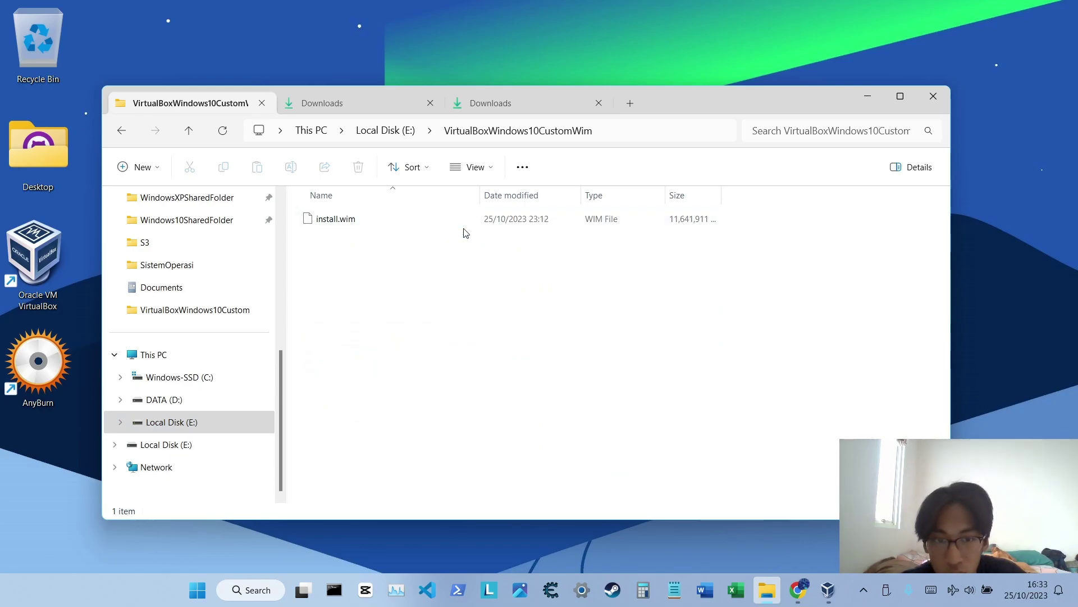
Fit the Size column to its contents, switch the folder view to large icons and minimize the window.
double_click(722, 195)
right_click(568, 340)
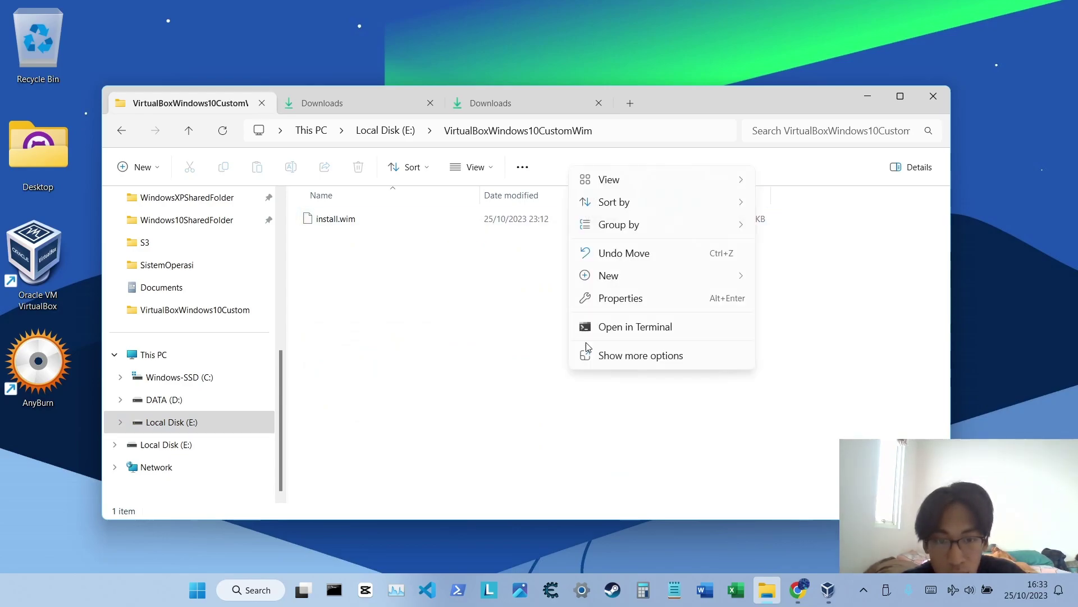
mouse_move(638, 186)
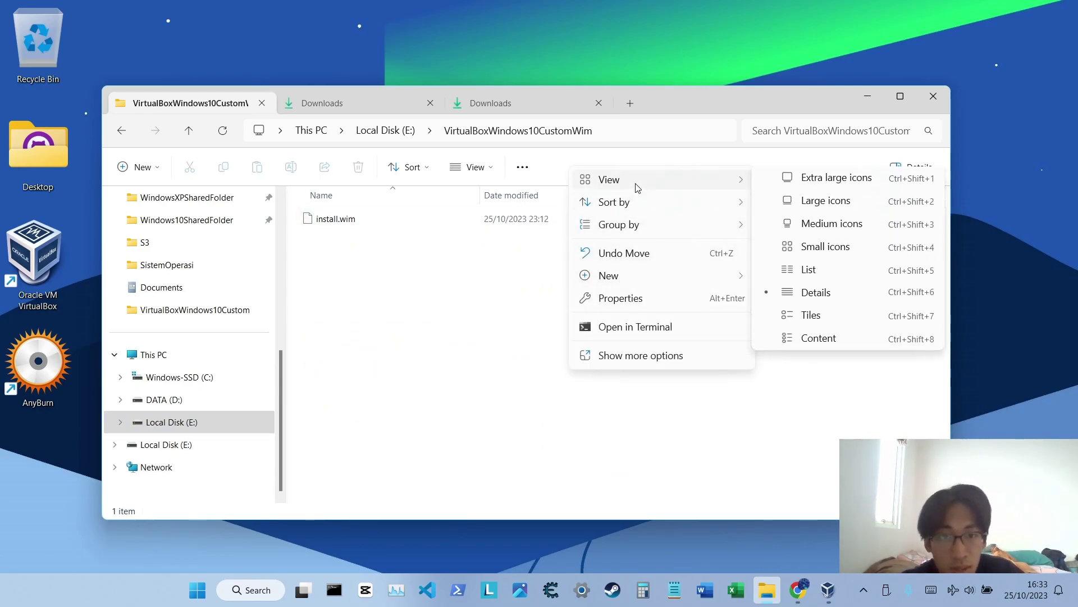
left_click(814, 206)
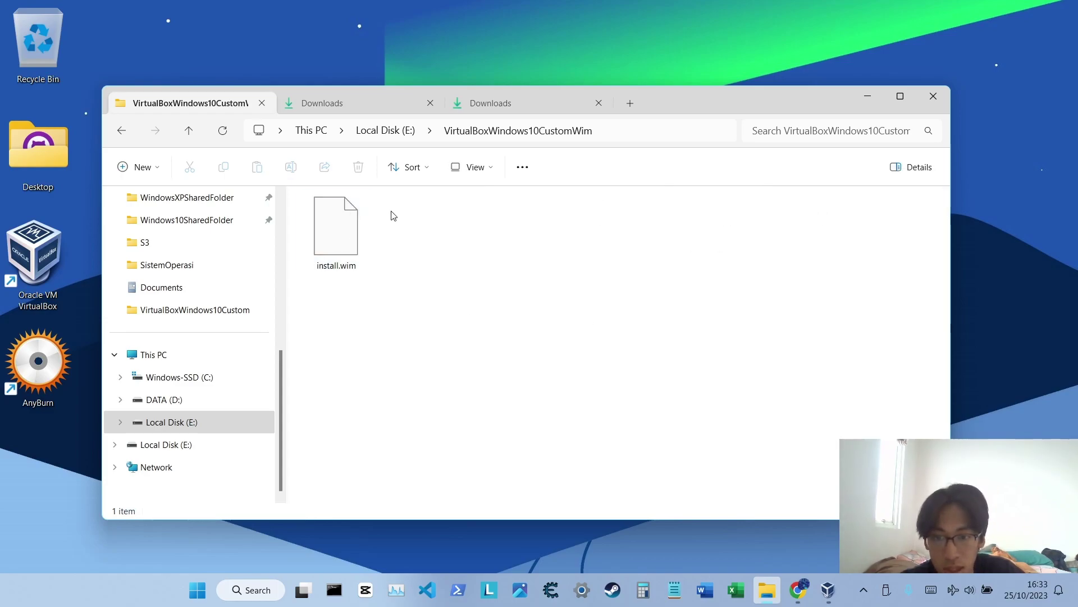
left_click(868, 97)
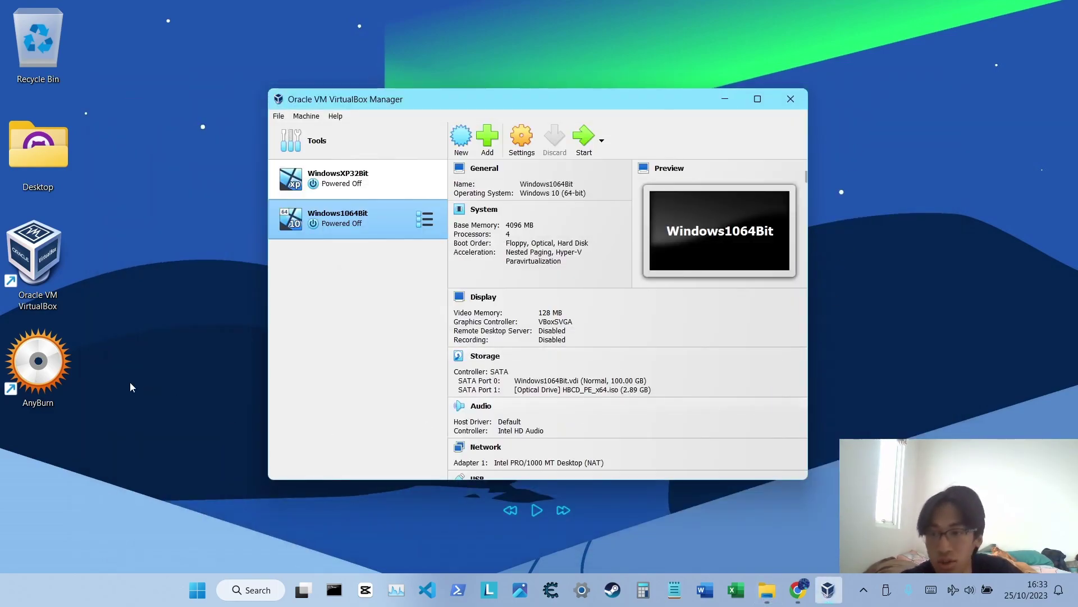
Close VirtualBox Manager, open AnyBurn and choose the task for editing an image file.
left_click(791, 99)
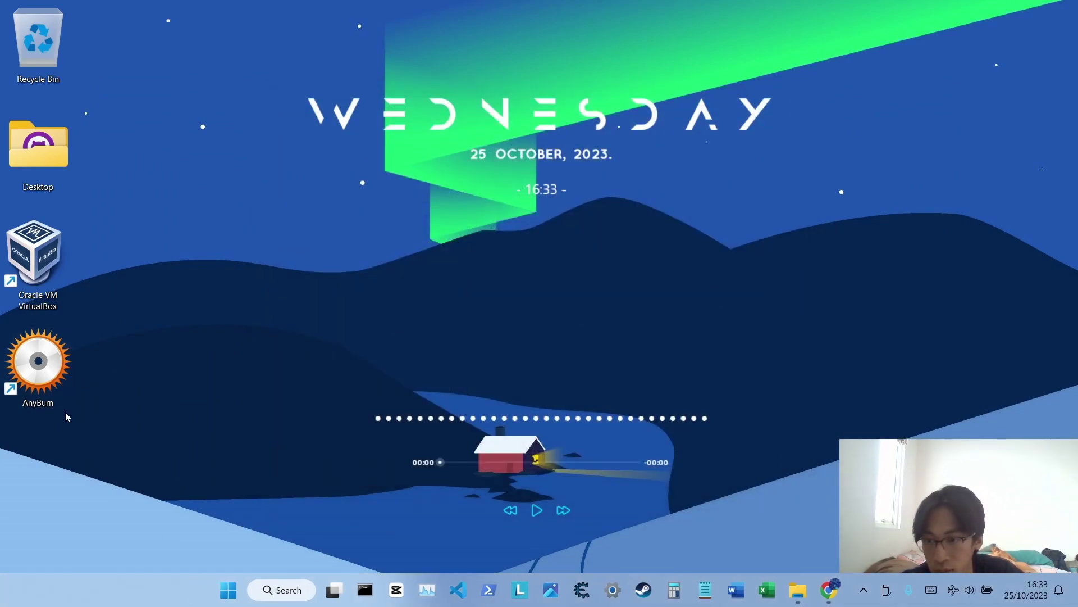
double_click(52, 387)
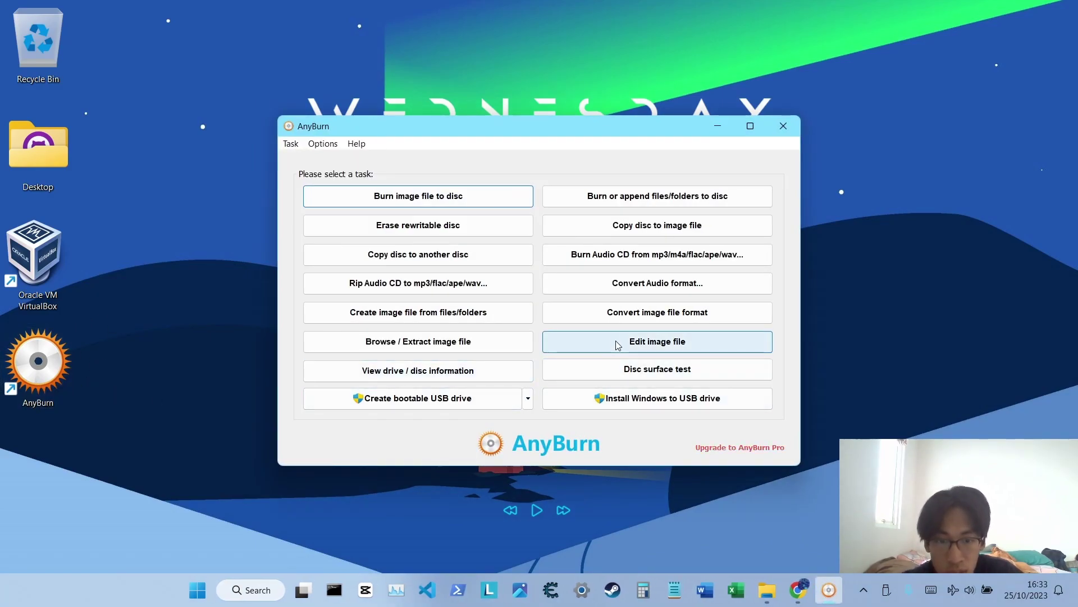
left_click(657, 345)
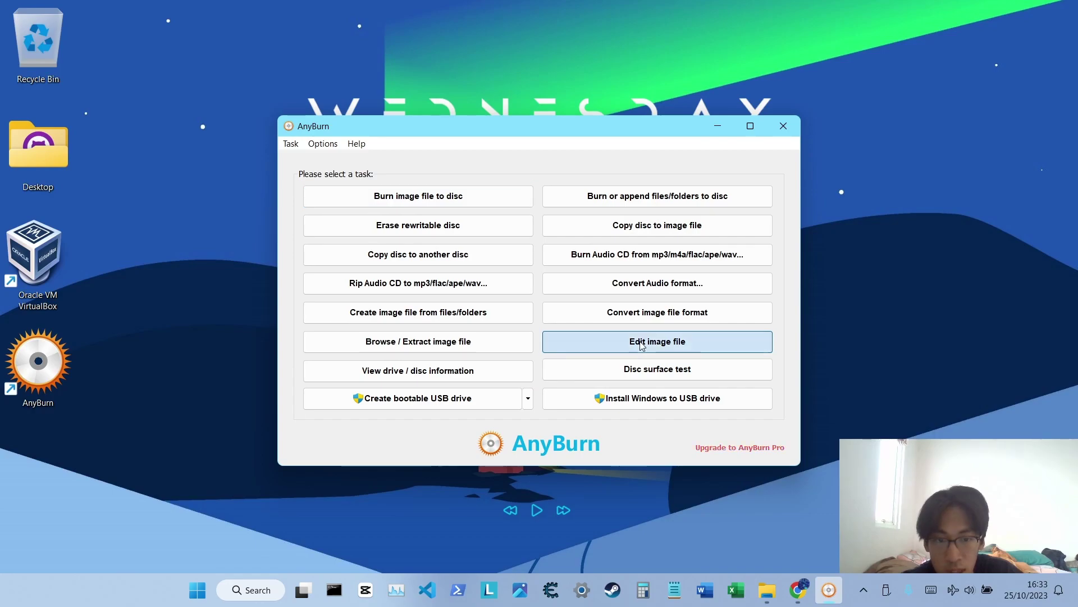
Load Windows 10.iso from the VirtualBoxWindows10Custom folder on DATA (D:) as the image to edit.
left_click(766, 188)
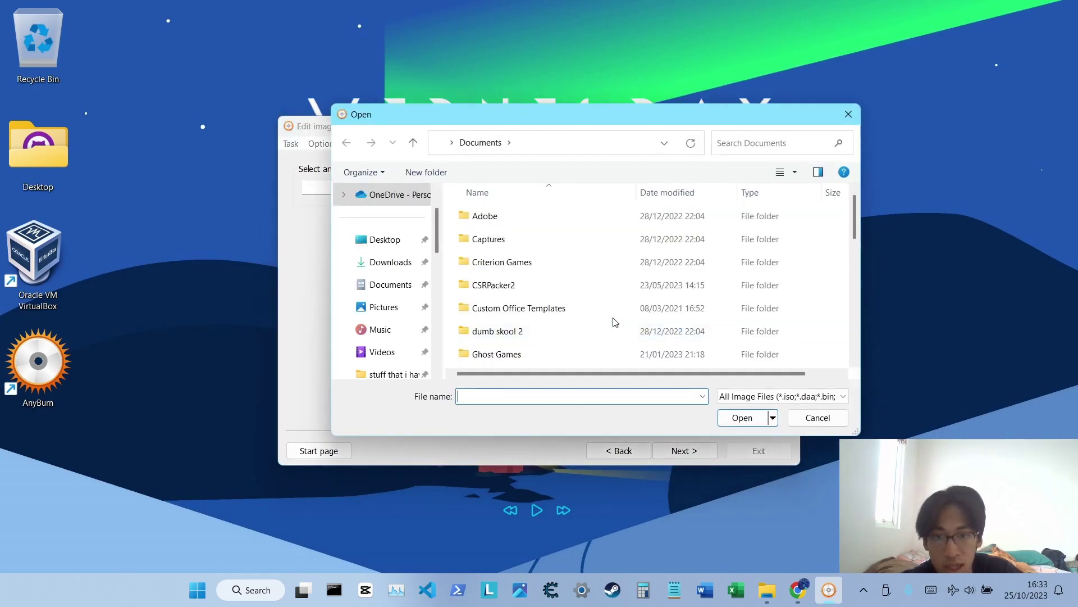
left_click_drag(438, 238, 448, 337)
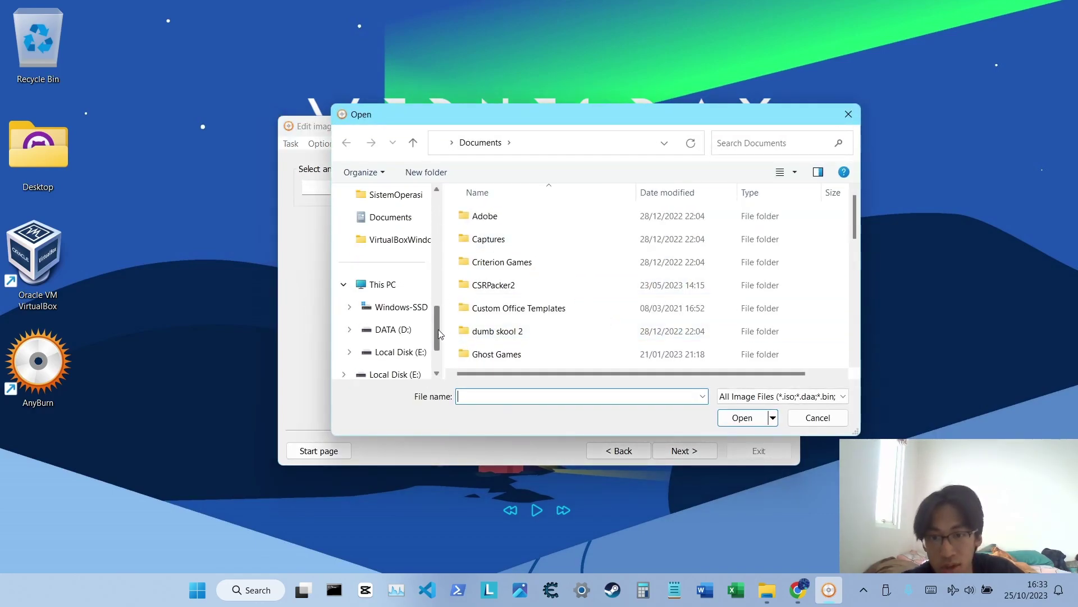
left_click(399, 333)
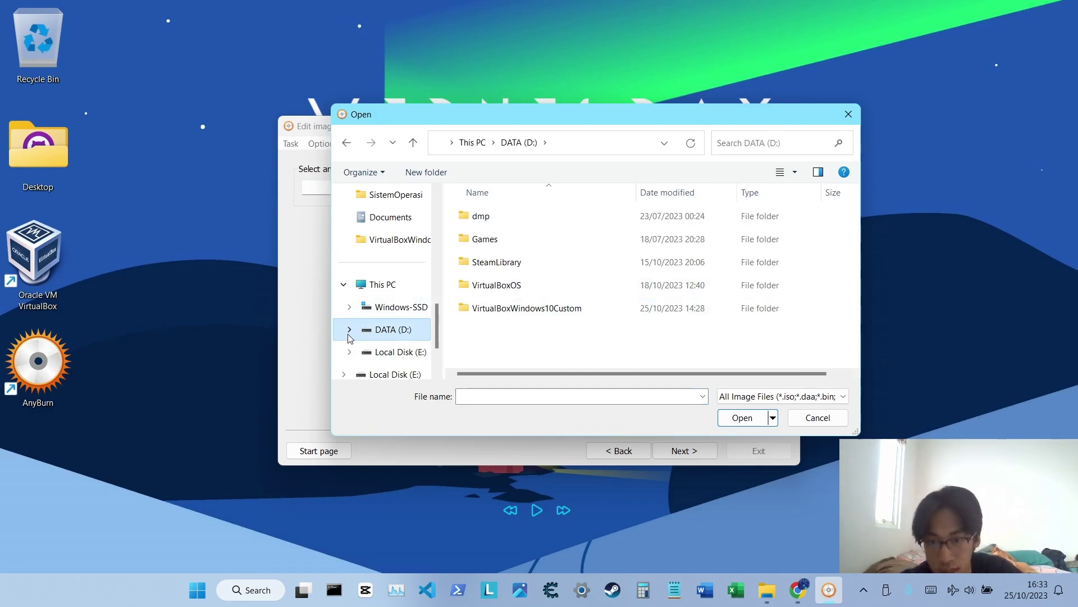
double_click(492, 308)
left_click(501, 240)
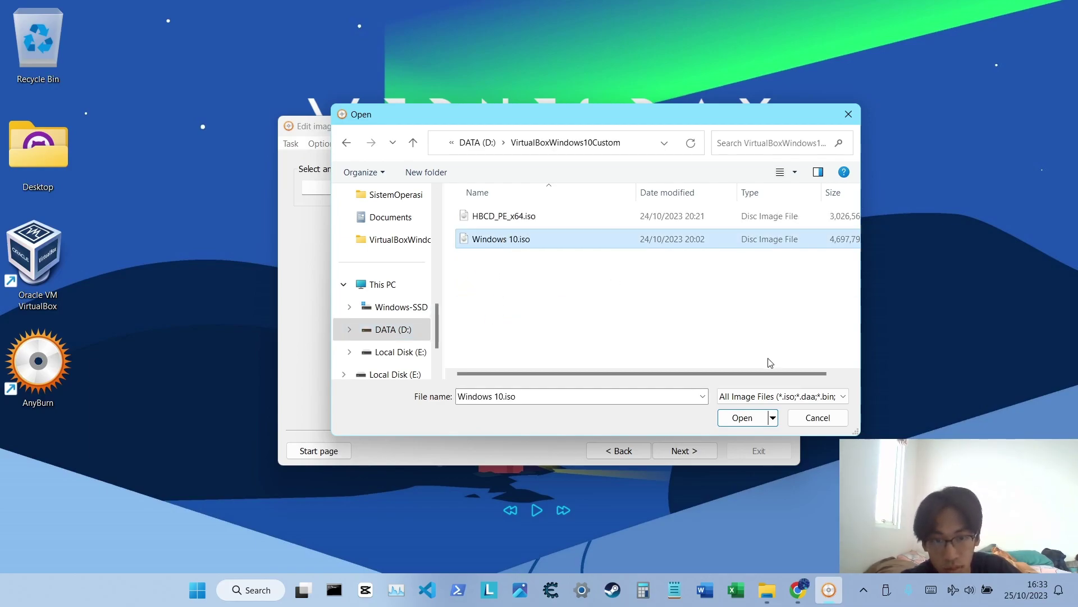
left_click(741, 417)
left_click(680, 452)
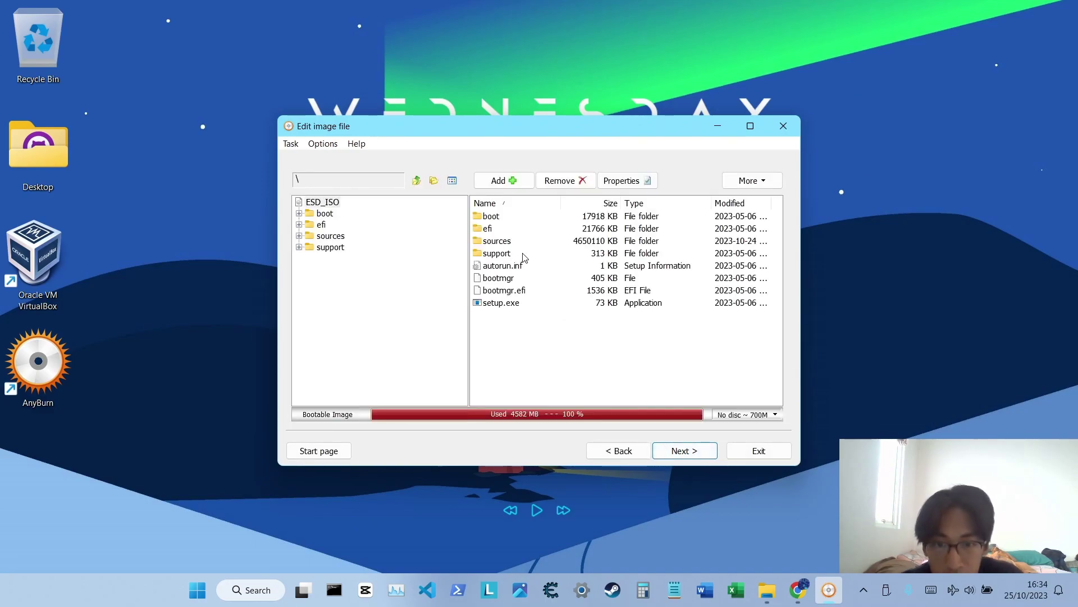
Delete install.esd from the sources folder of the Windows 10 image.
double_click(505, 242)
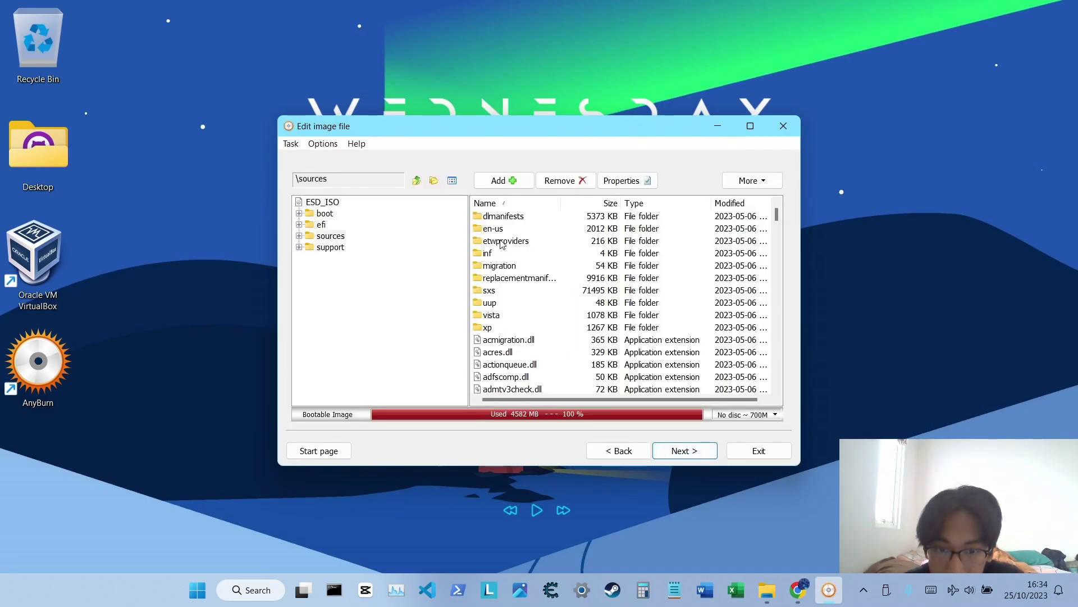
scroll(553, 270, "down", 5)
scroll(553, 270, "down", 12)
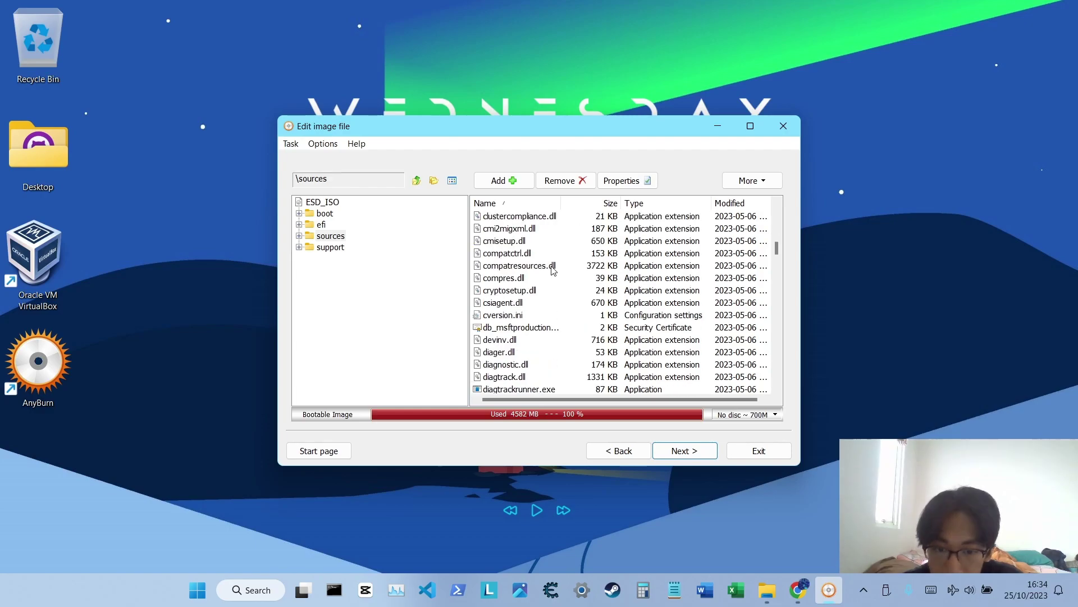
scroll(553, 271, "down", 3)
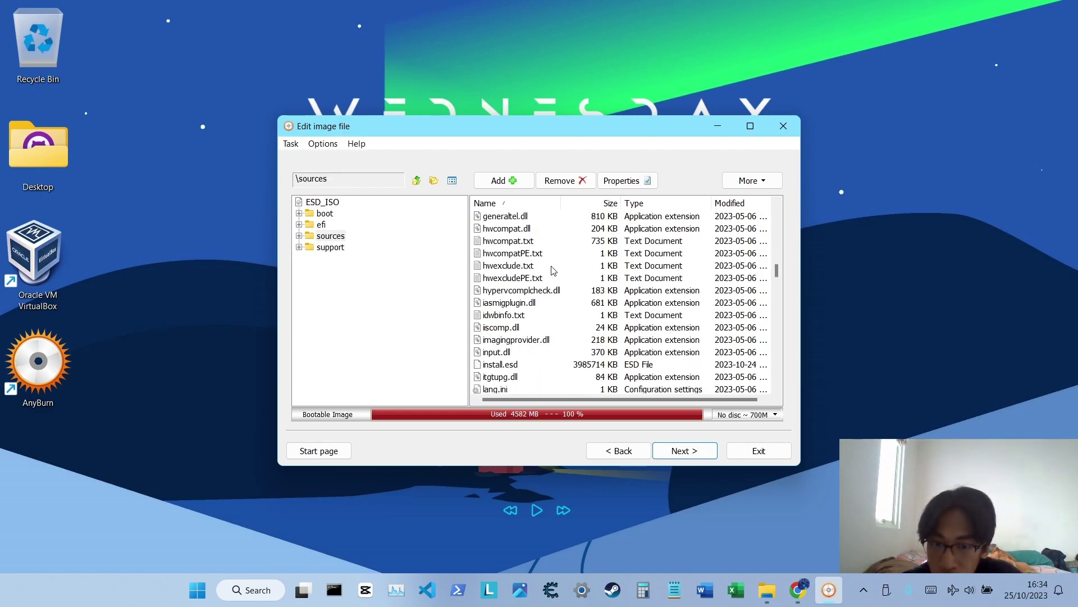
left_click(518, 370)
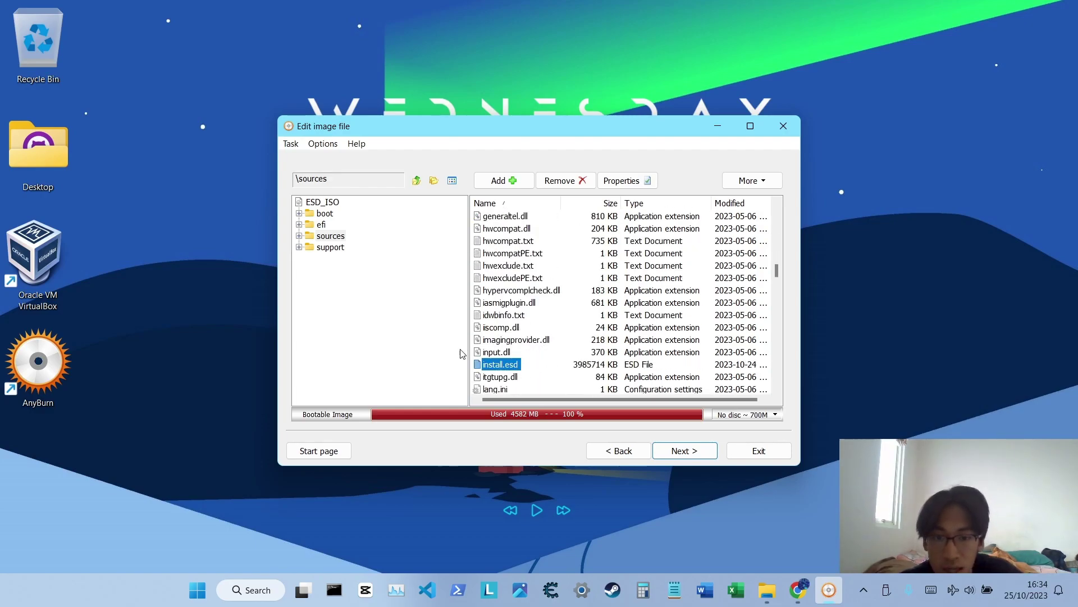
left_click(555, 183)
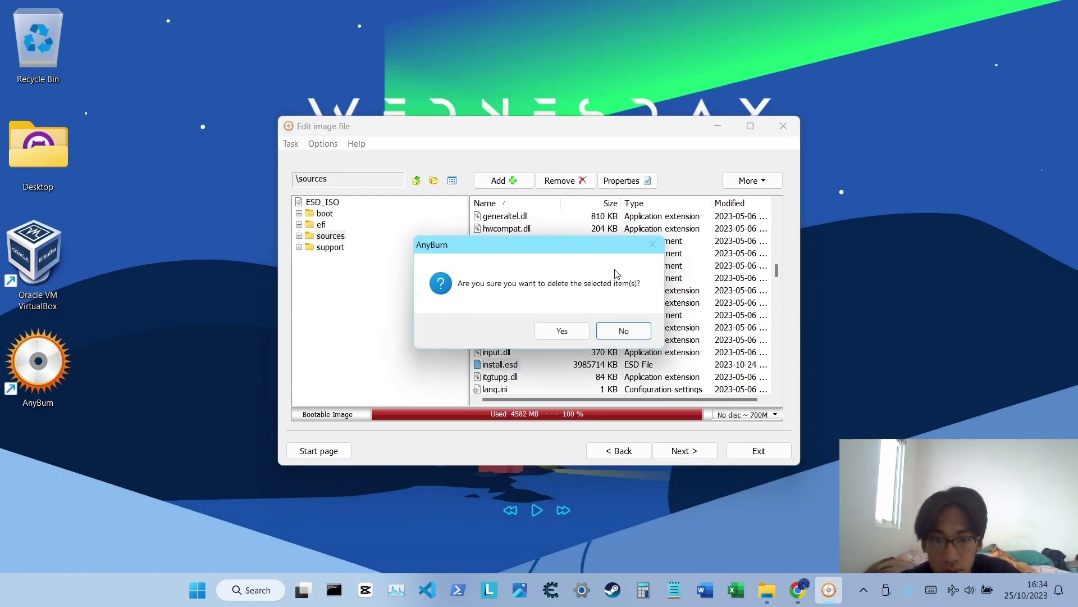
left_click(566, 332)
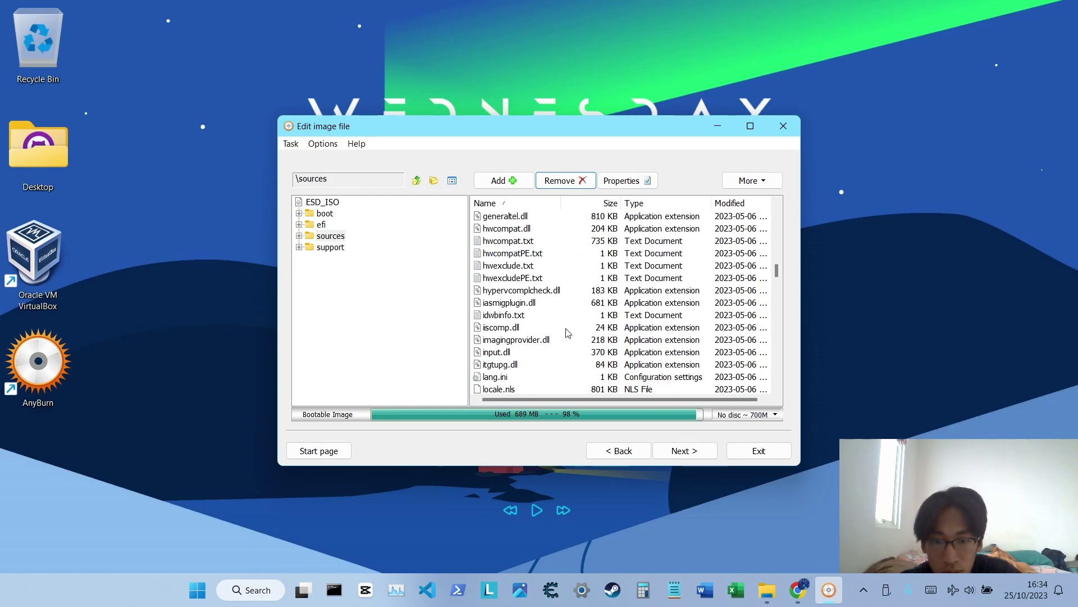
Add install.wim from the VirtualBoxWindows10CustomWim folder on Local Disk (E:) to the image's sources folder.
left_click(500, 180)
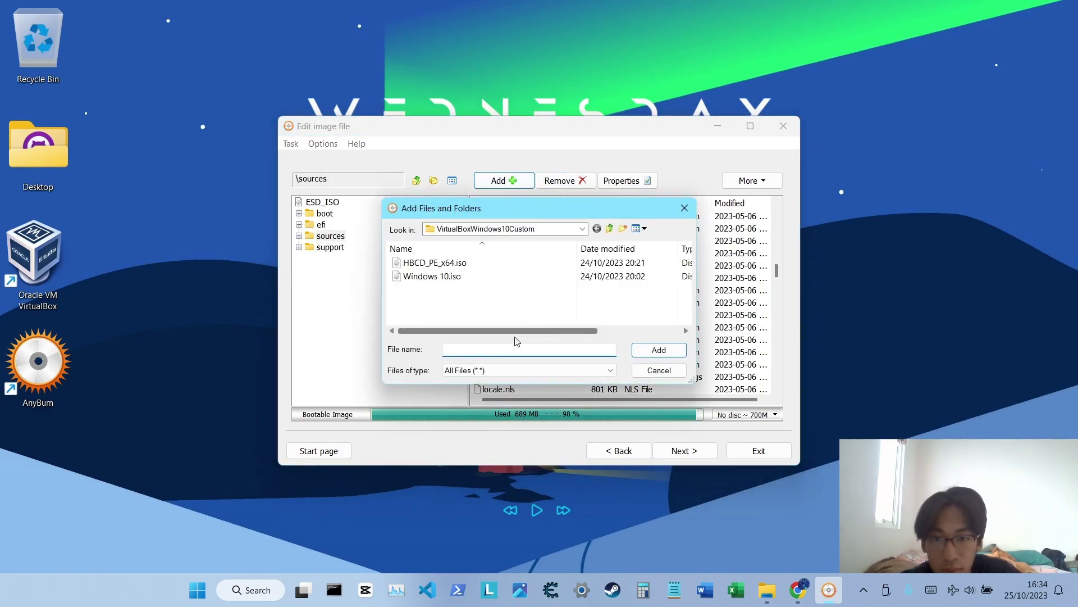
left_click(581, 234)
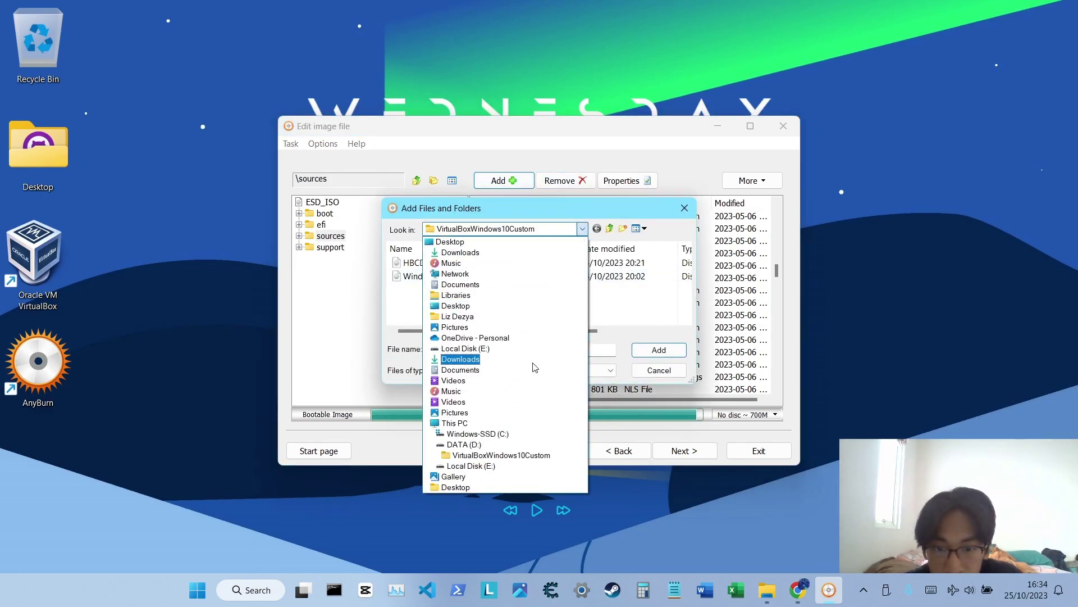
left_click(478, 476)
scroll(450, 281, "down", 6)
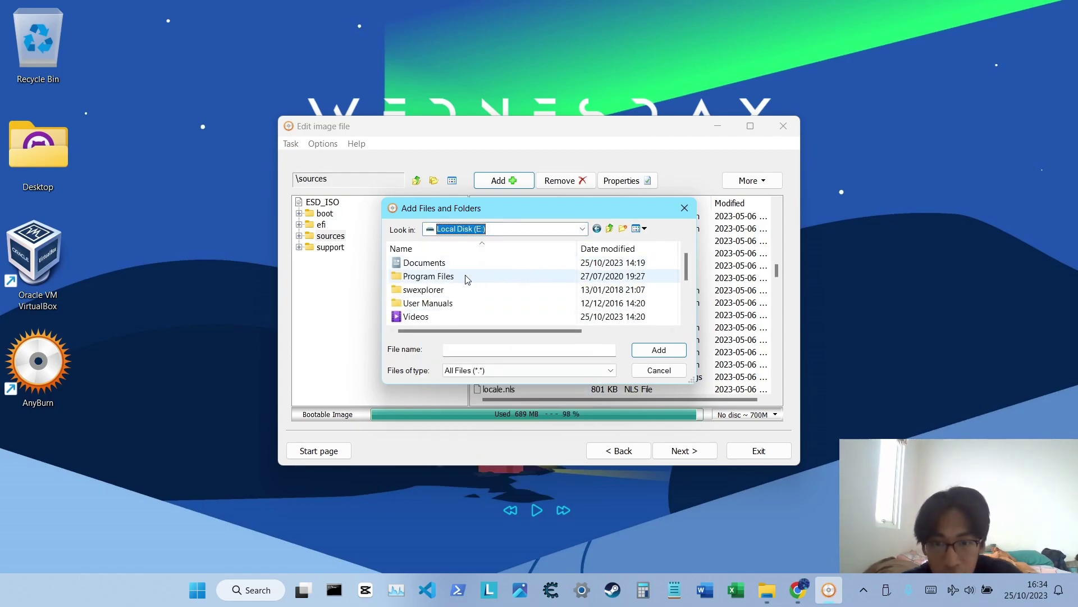
scroll(472, 284, "up", 1)
left_click(469, 304)
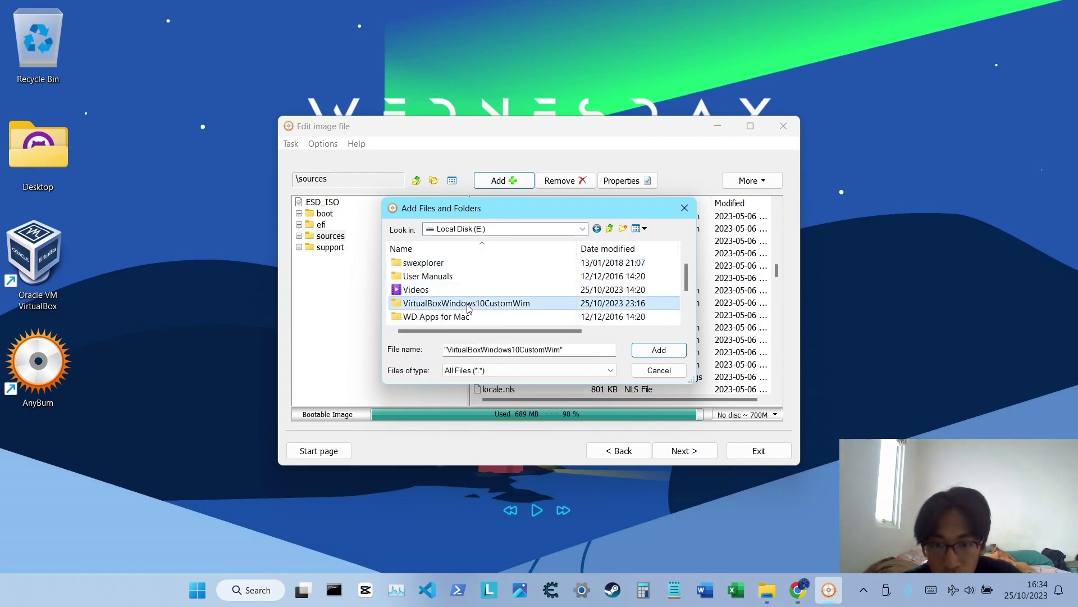
double_click(467, 303)
left_click(444, 263)
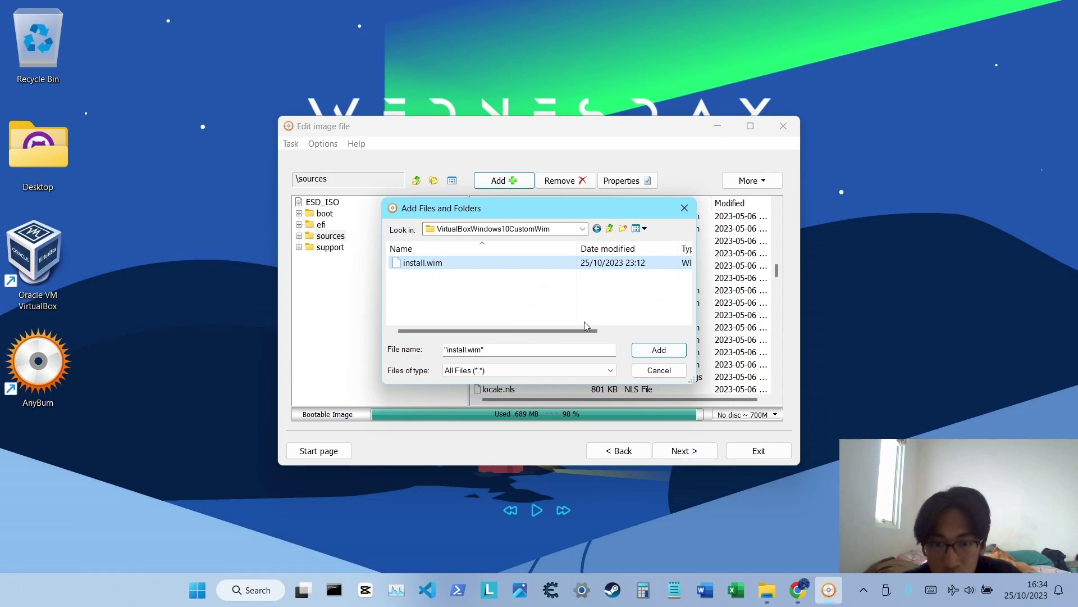
left_click(658, 351)
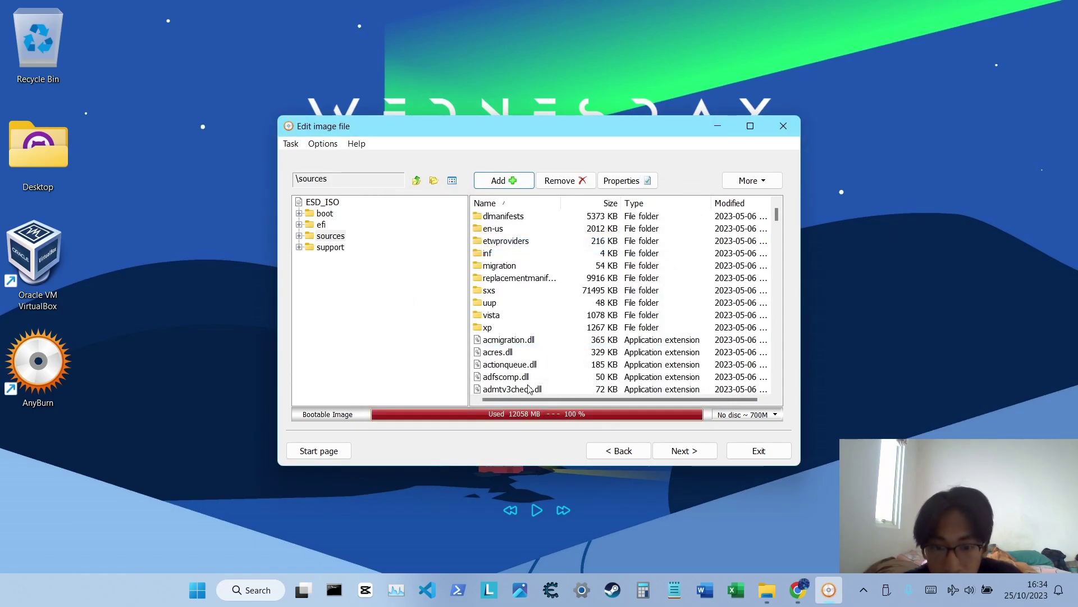
scroll(516, 358, "down", 20)
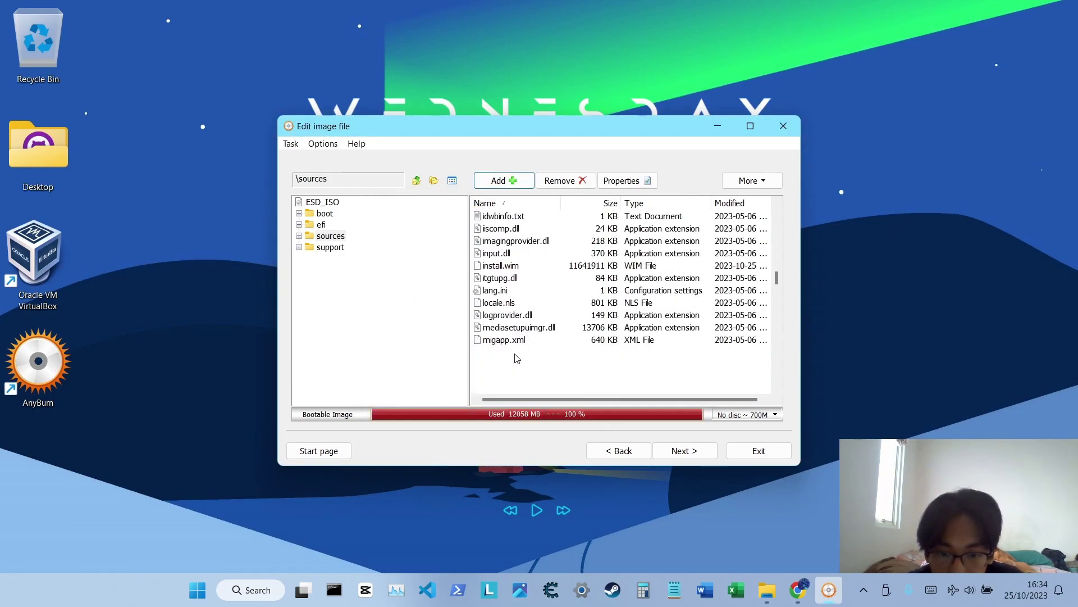
scroll(515, 357, "up", 1)
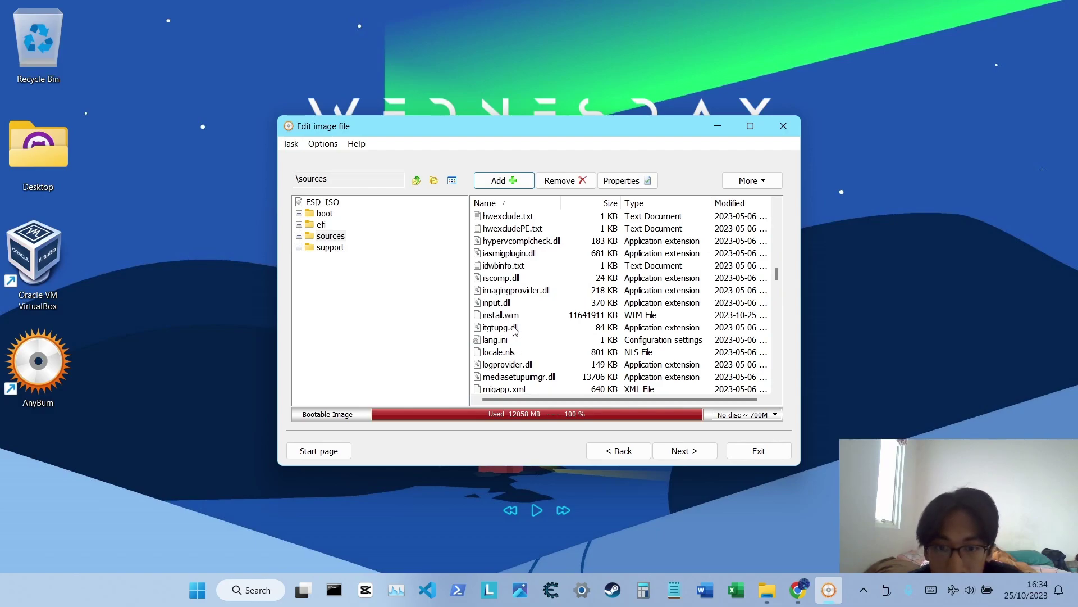
Create the edited image as D:\VirtualBoxWindows10Custom\Windows 10 Custom.iso and exit AnyBurn once writing has finished.
left_click(677, 450)
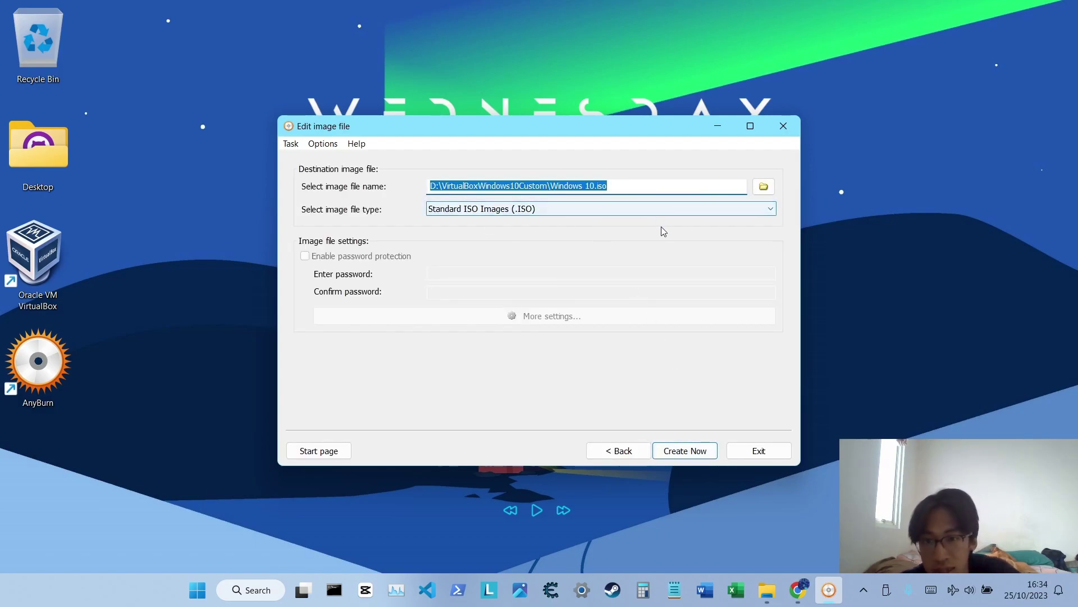
left_click(595, 187)
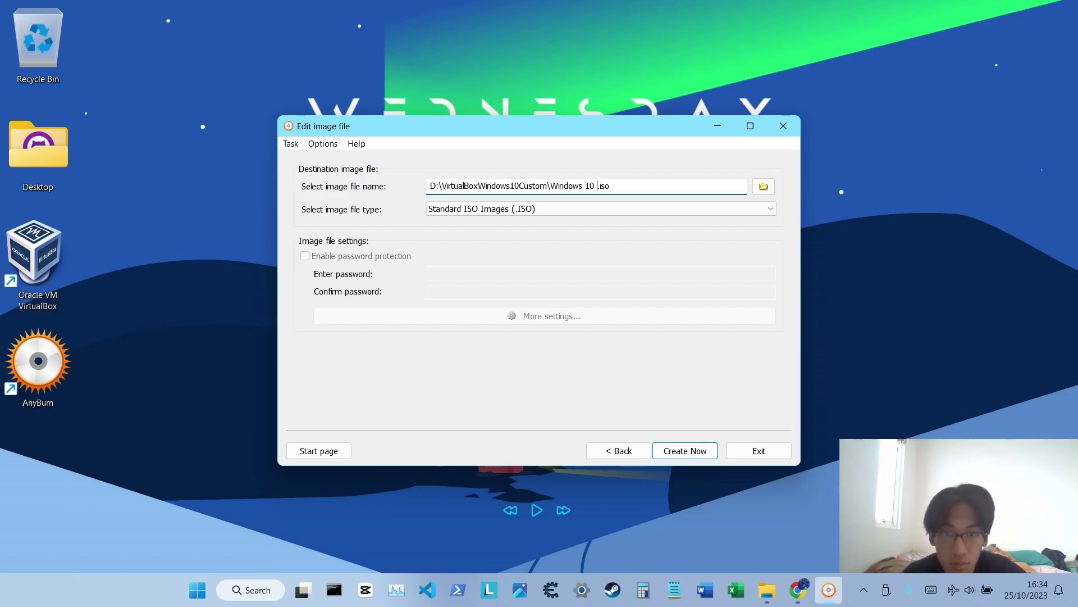
type("Custom")
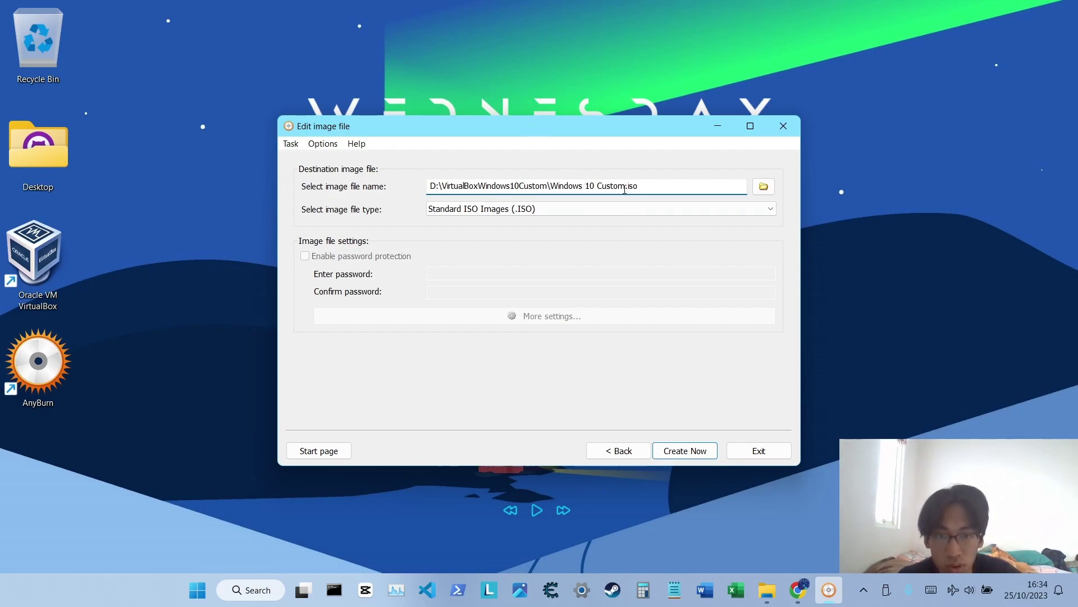
left_click(694, 457)
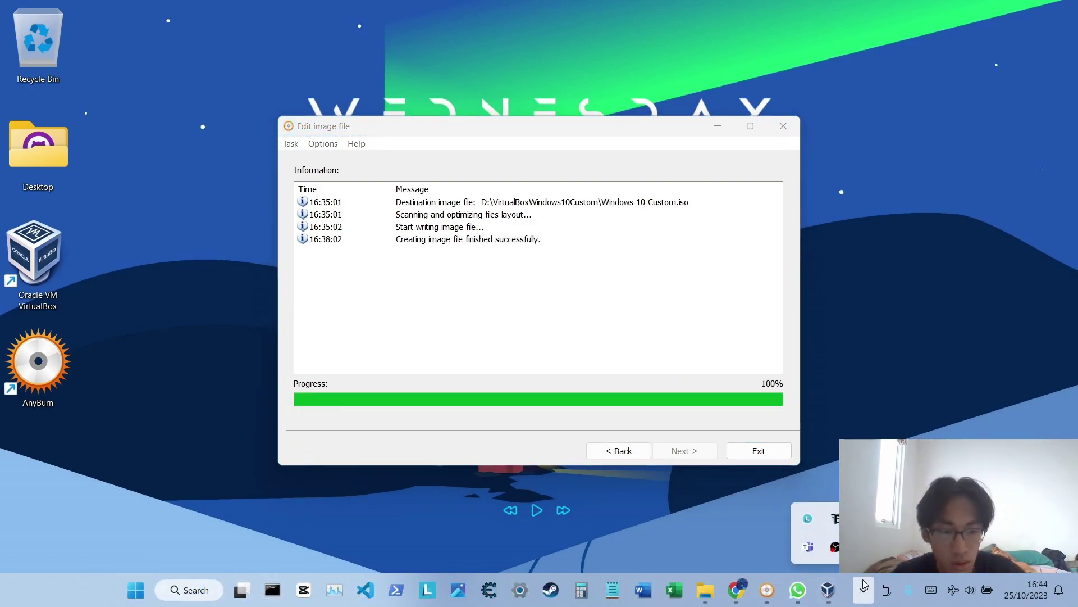
left_click(864, 590)
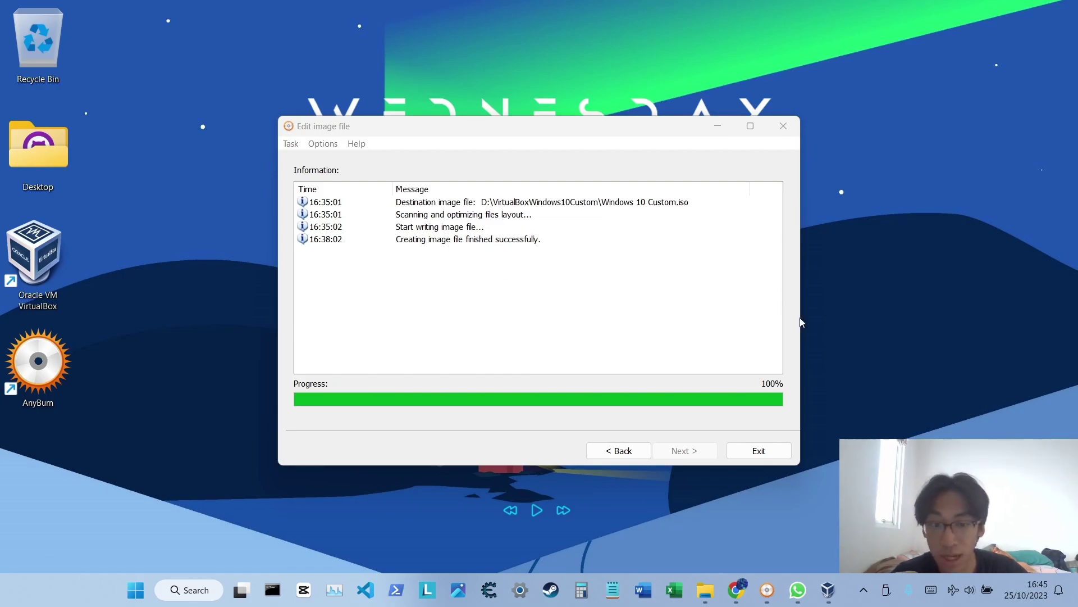
left_click(747, 456)
Check Windows 10 Custom.iso in the VirtualBoxWindows10Custom folder on DATA (D:) in File Explorer, and minimize the window.
left_click(736, 590)
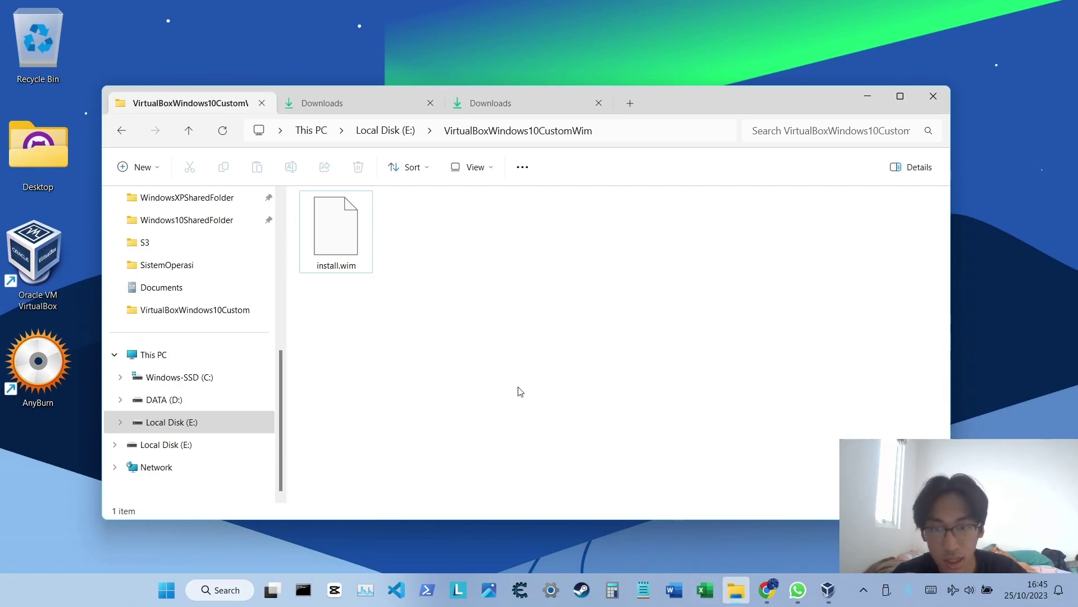
left_click(258, 400)
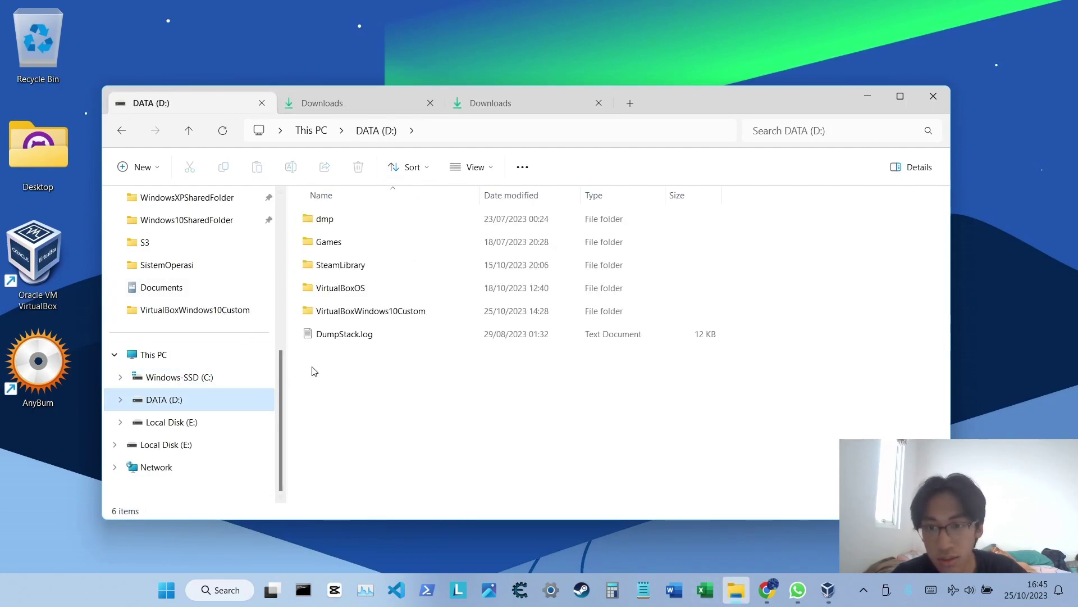
double_click(349, 310)
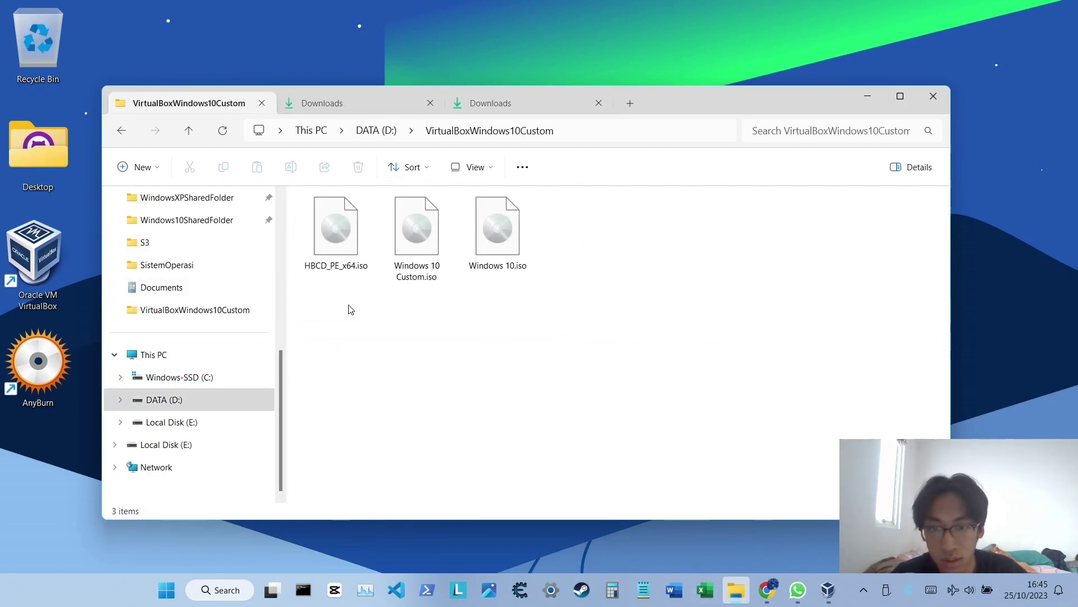
left_click(416, 233)
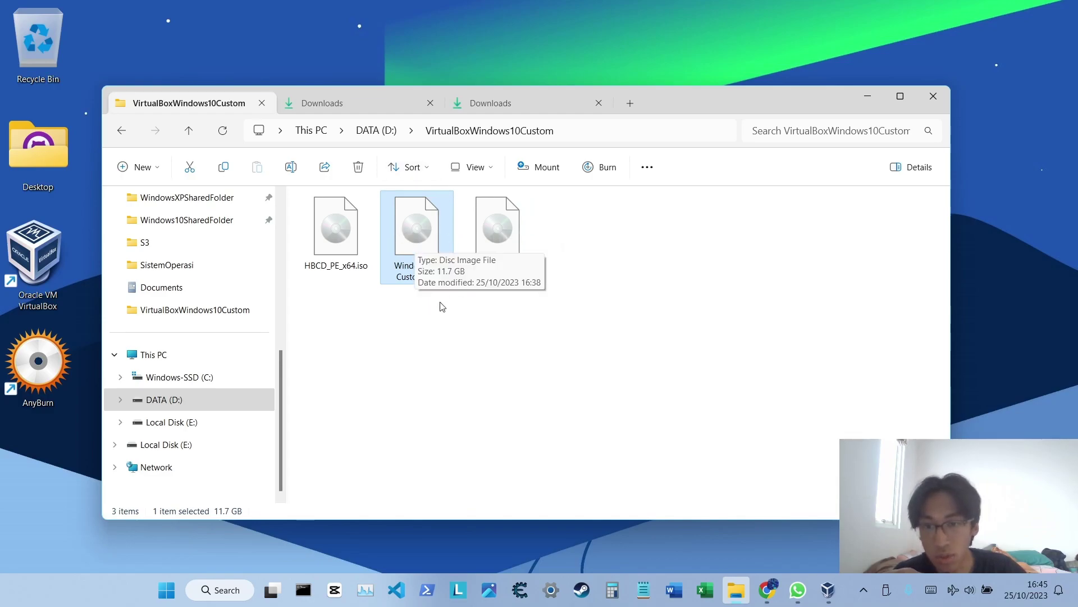
left_click(869, 94)
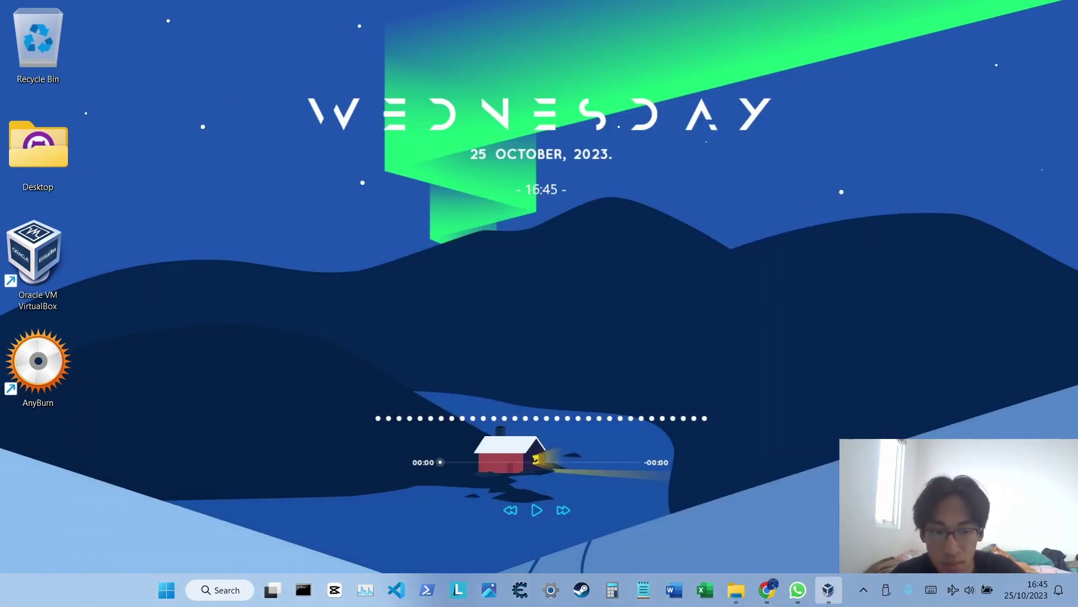
Switch to VirtualBox Manager and start a new virtual machine named Windows1064BitCustom, keeping the remaining name and operating system settings.
left_click(829, 591)
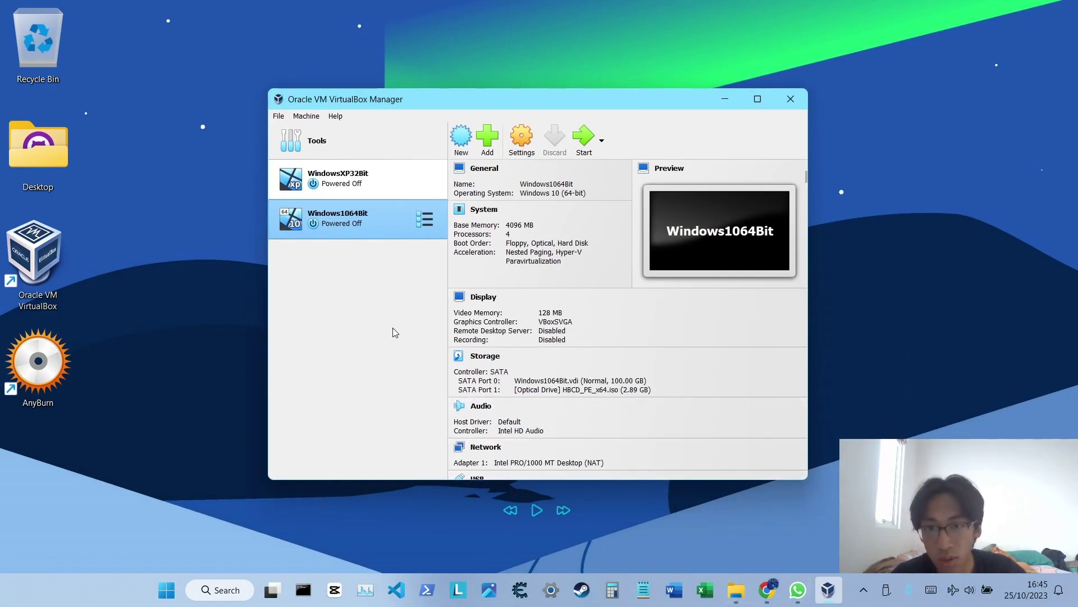
left_click(461, 146)
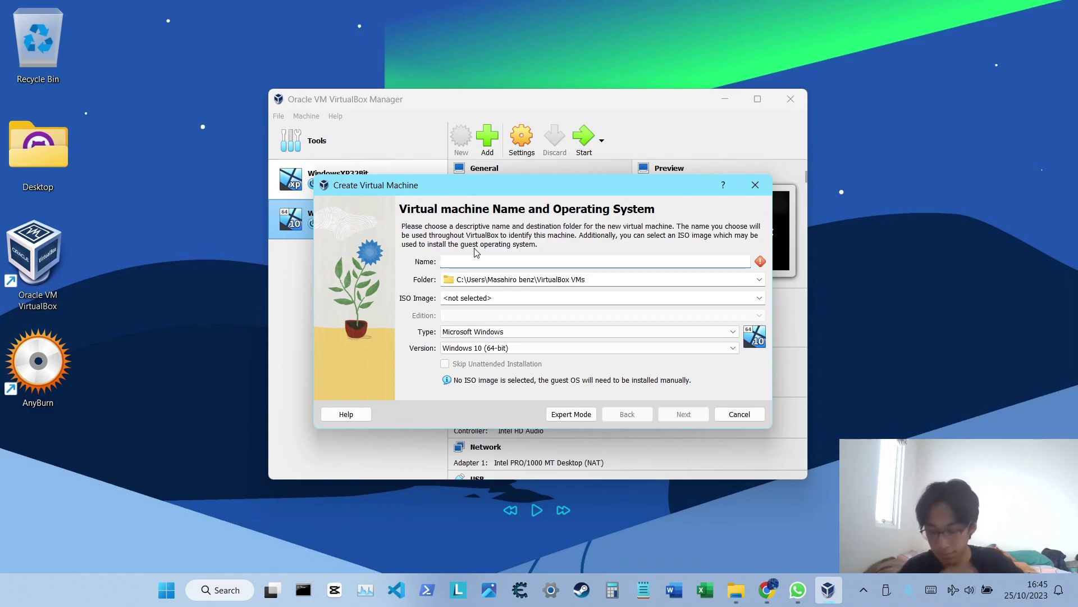
type("Windows10")
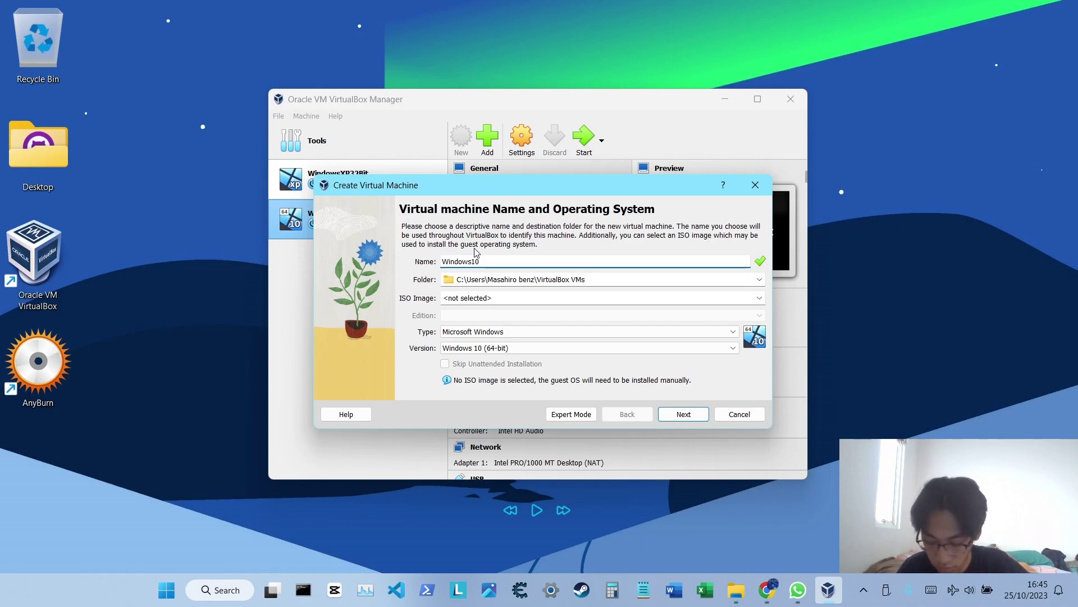
type("64")
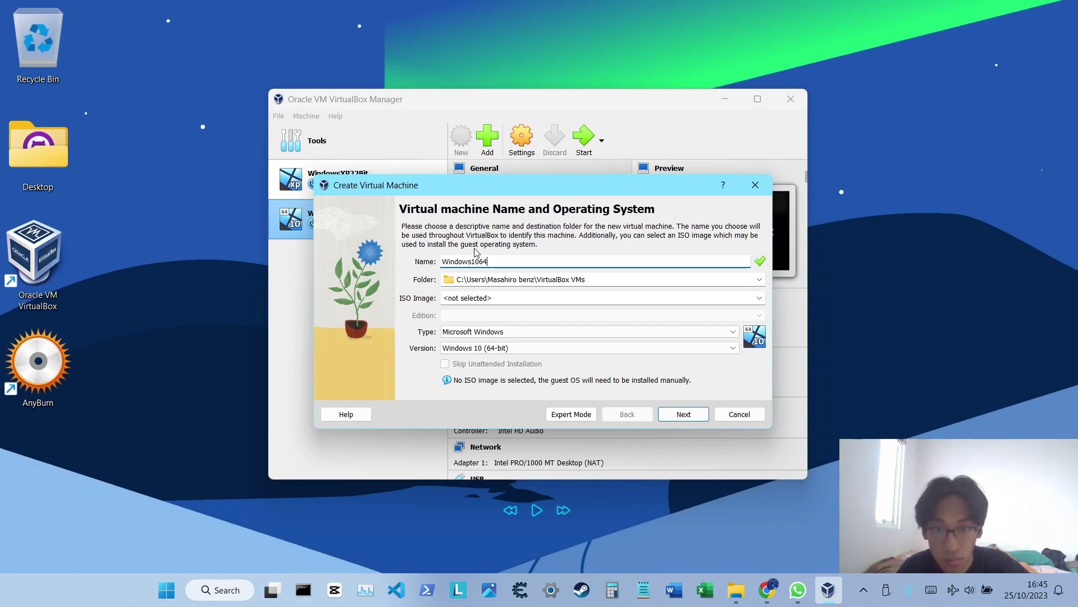
type("b")
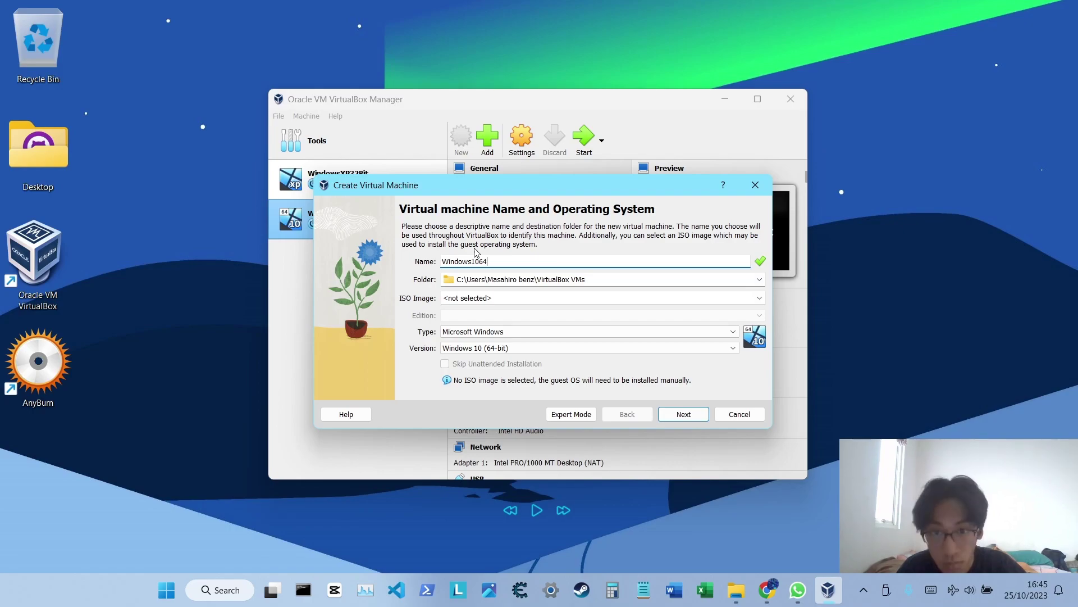
type("BitCustom")
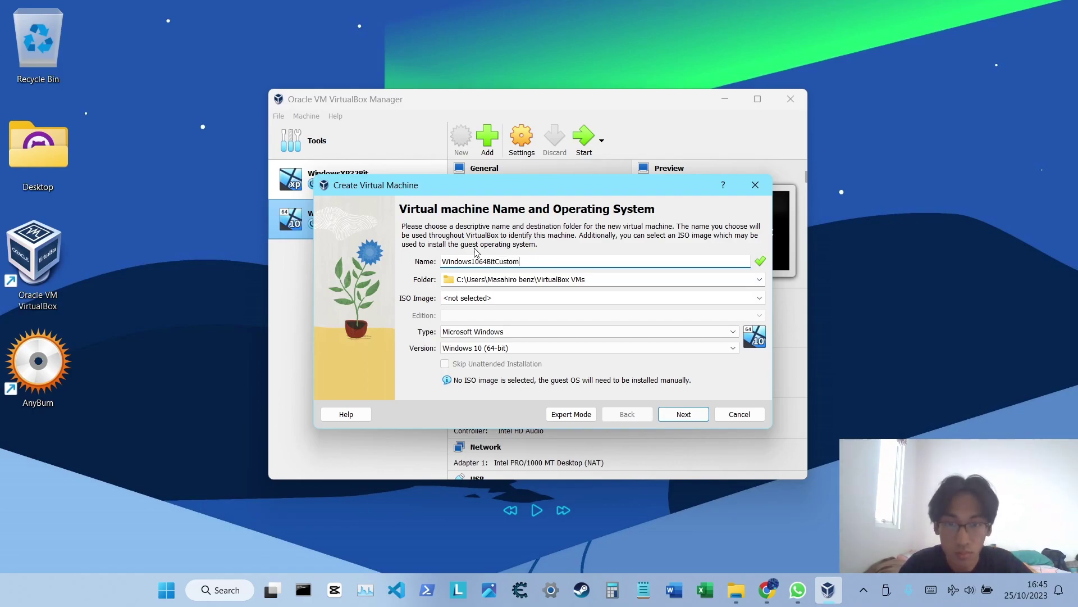
left_click_drag(441, 187, 427, 236)
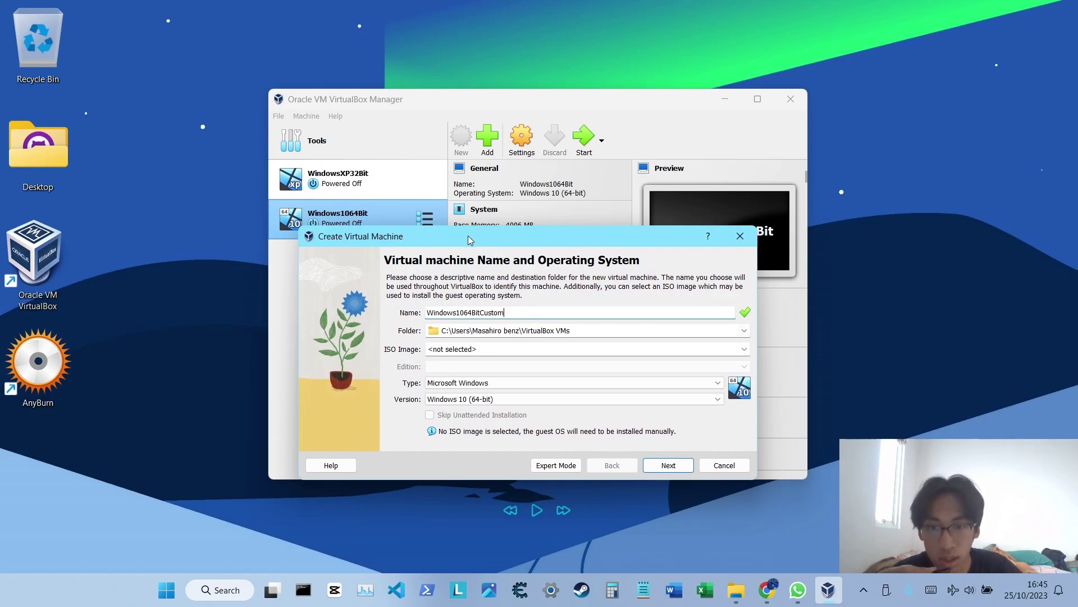
left_click_drag(470, 237, 483, 191)
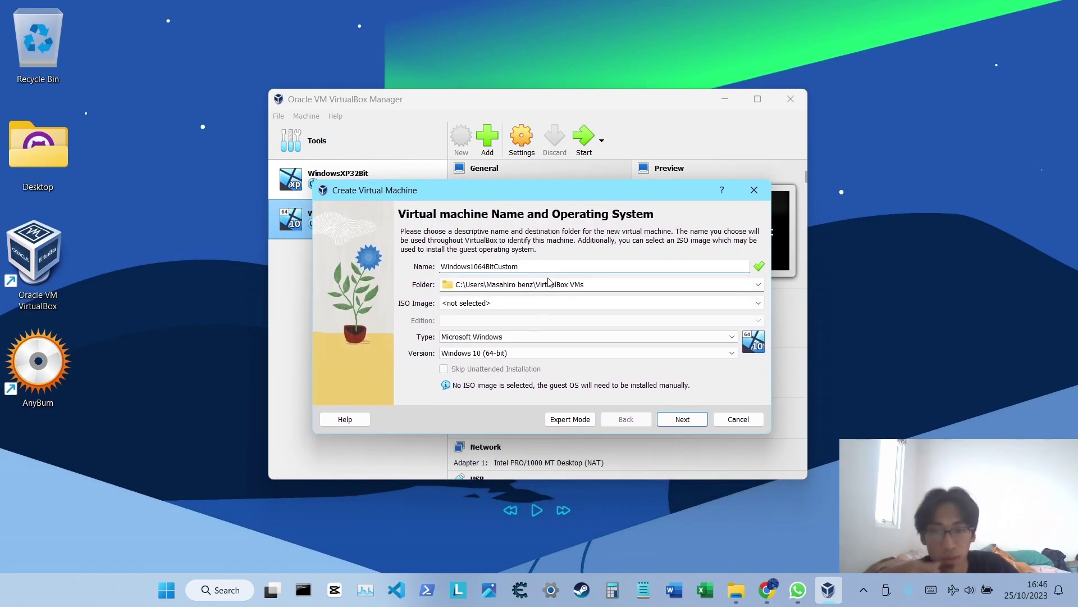
left_click(682, 419)
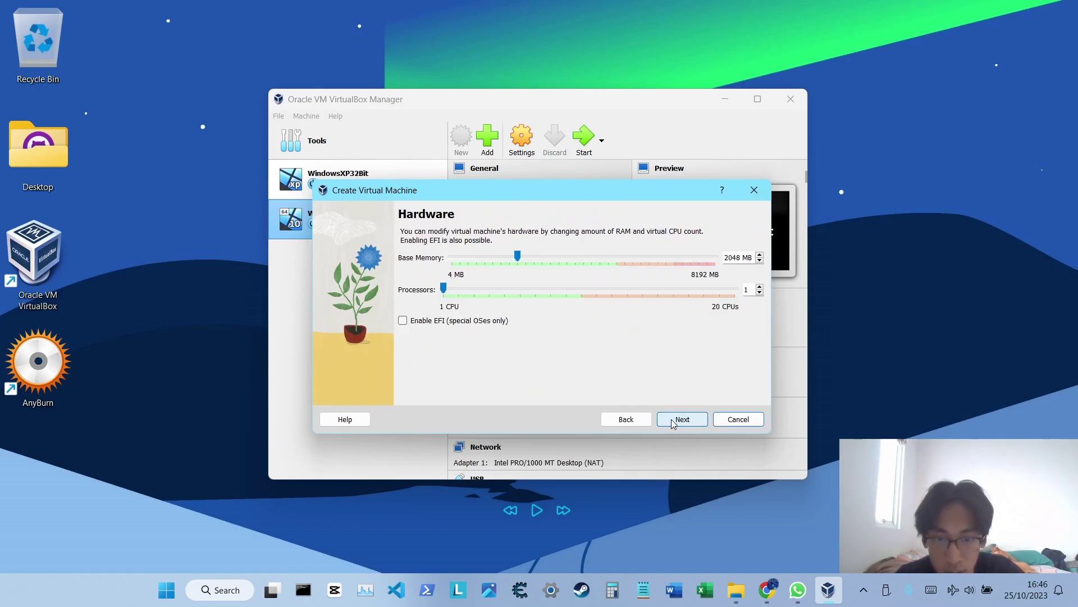
Set the new machine's base memory to 4096 MB and its processors to 2.
left_click_drag(523, 258, 585, 285)
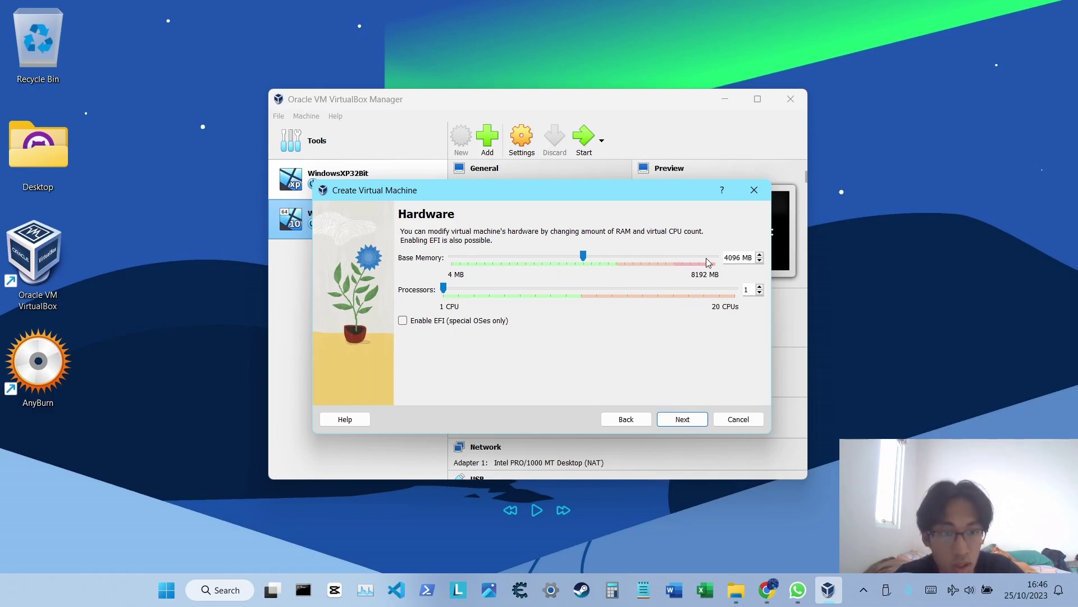
left_click(759, 287)
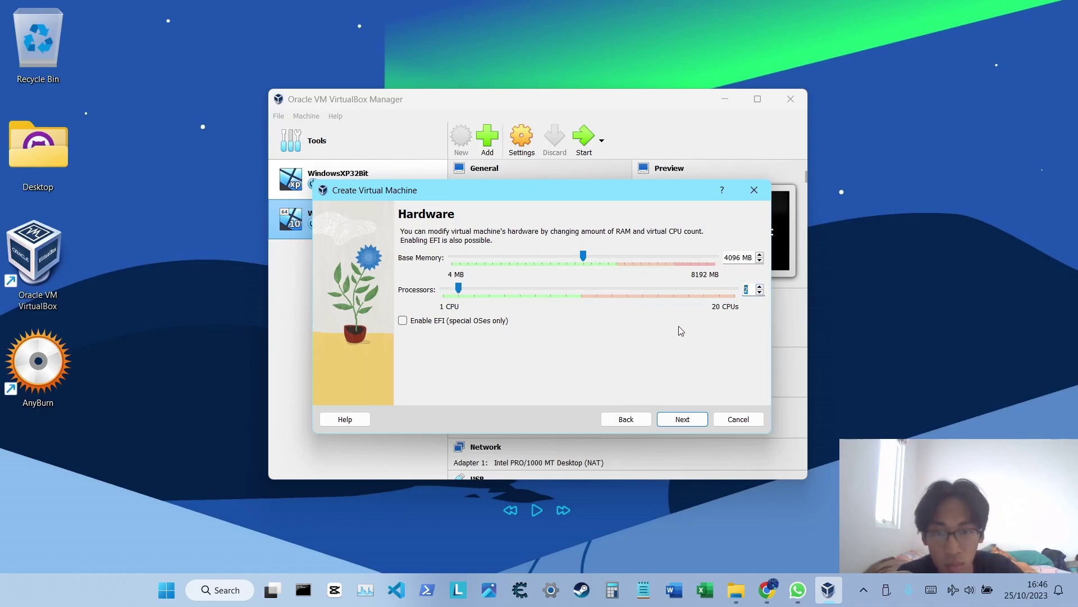
left_click(678, 425)
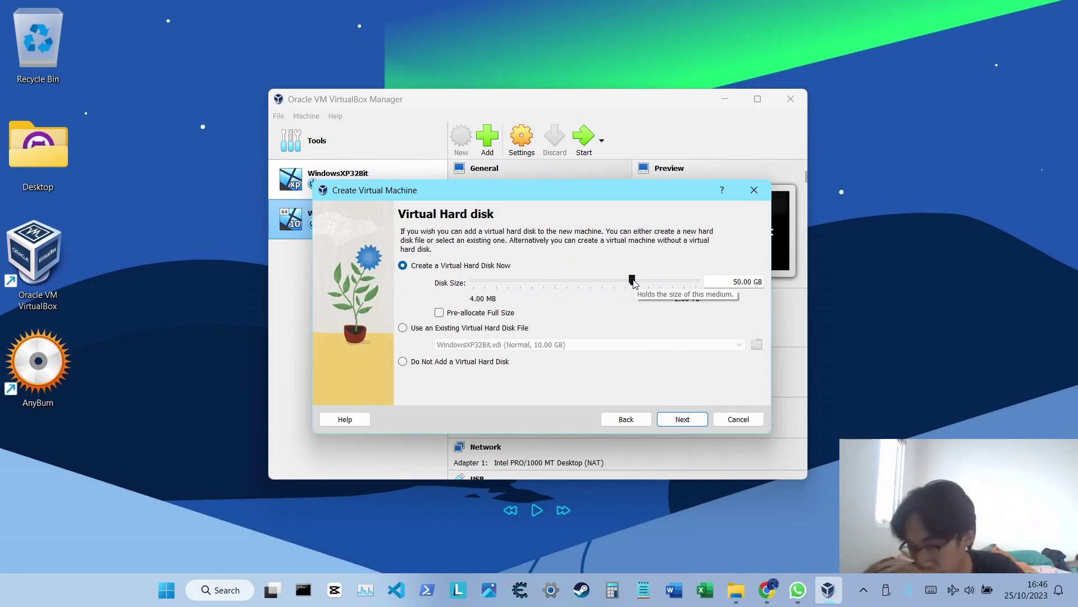
Give the machine a new 40 GB virtual hard disk and finish creating it.
left_click_drag(633, 281, 635, 288)
double_click(733, 284)
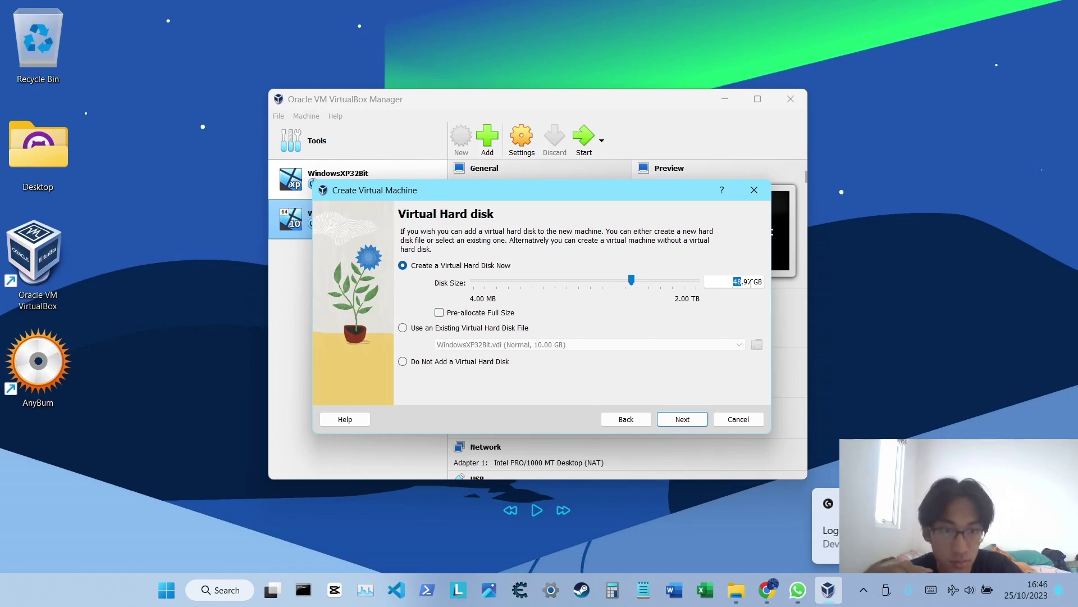
triple_click(730, 282)
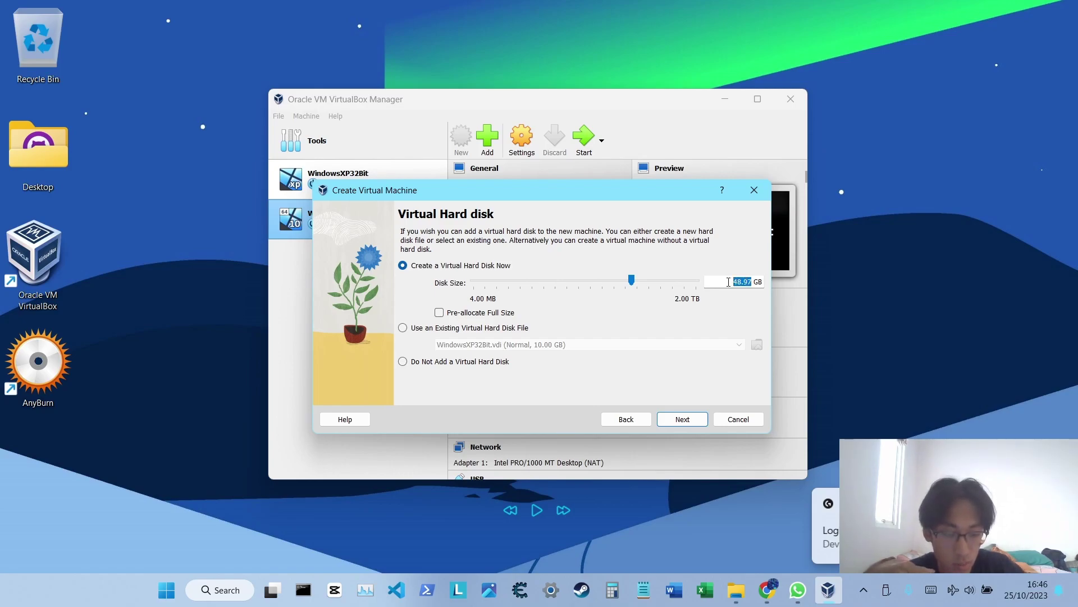
type("40")
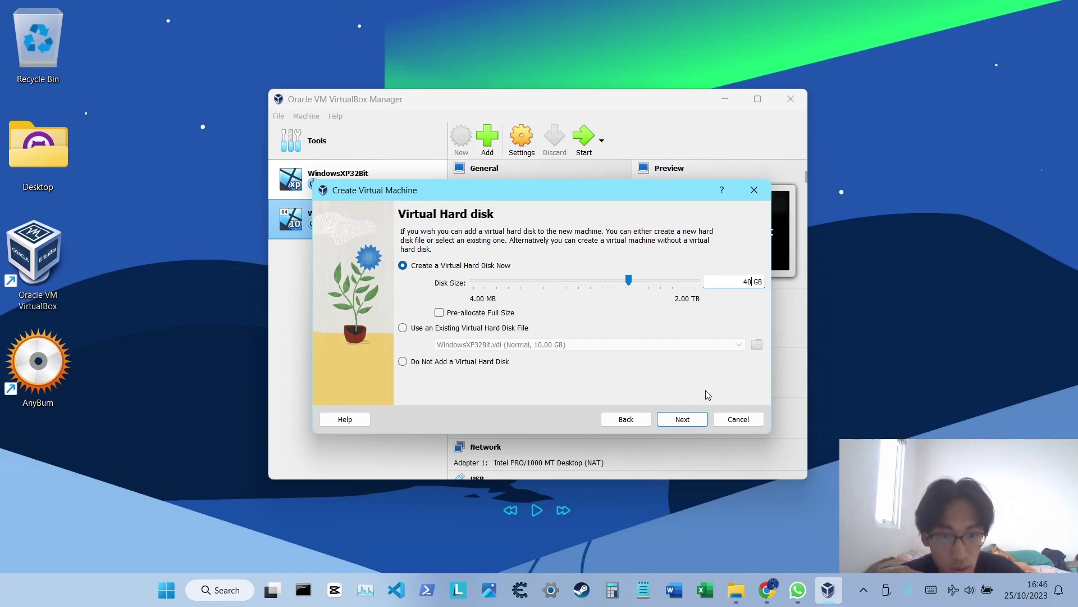
left_click(692, 425)
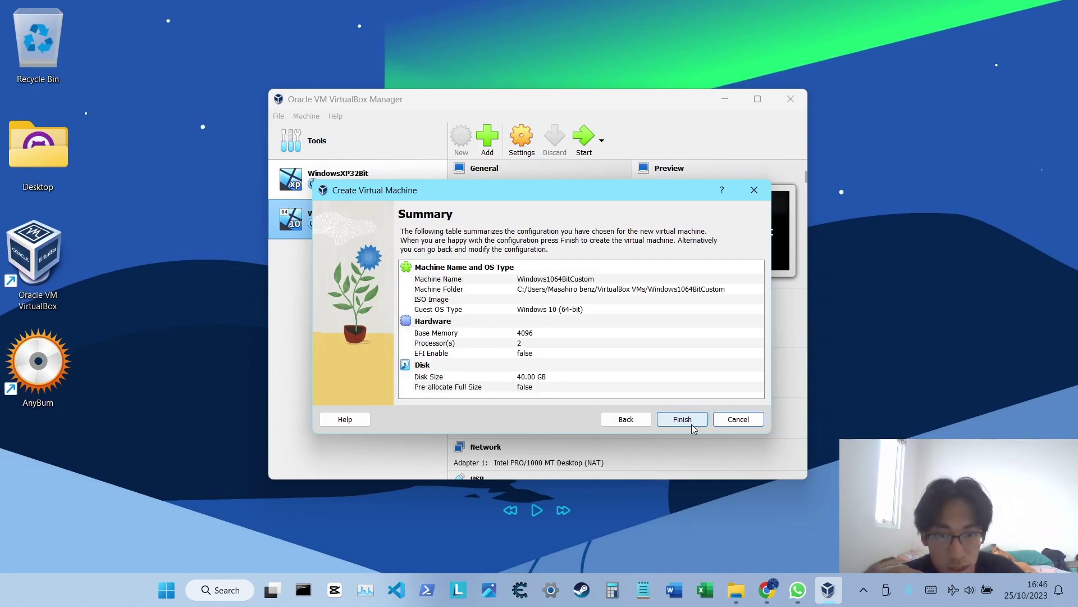
left_click(691, 424)
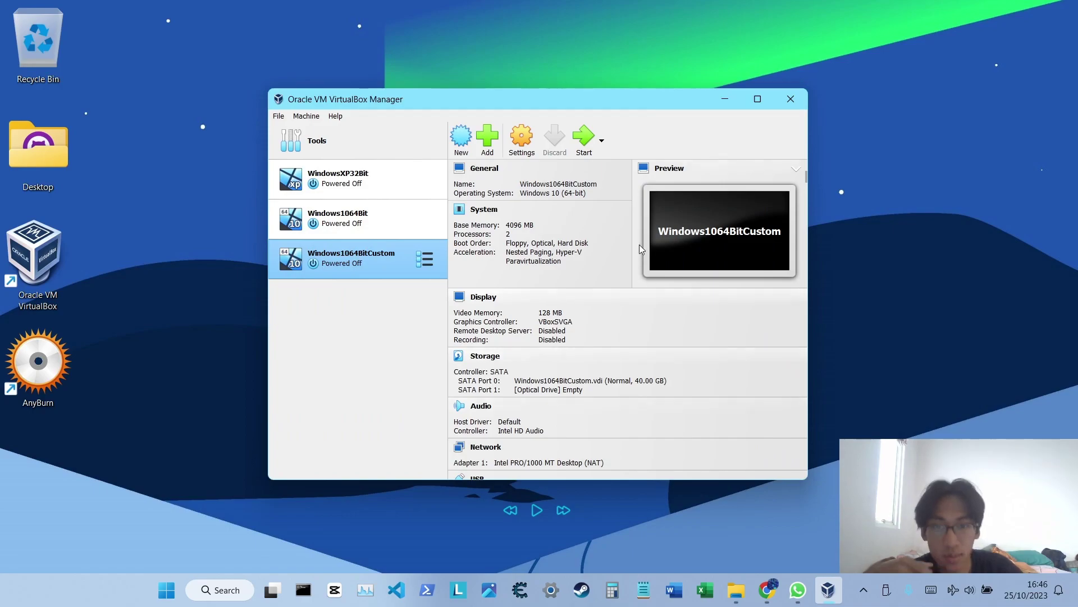
Attach Windows 10 Custom.iso to the Windows1064BitCustom machine's empty optical drive in its storage settings, and start the machine.
left_click(520, 138)
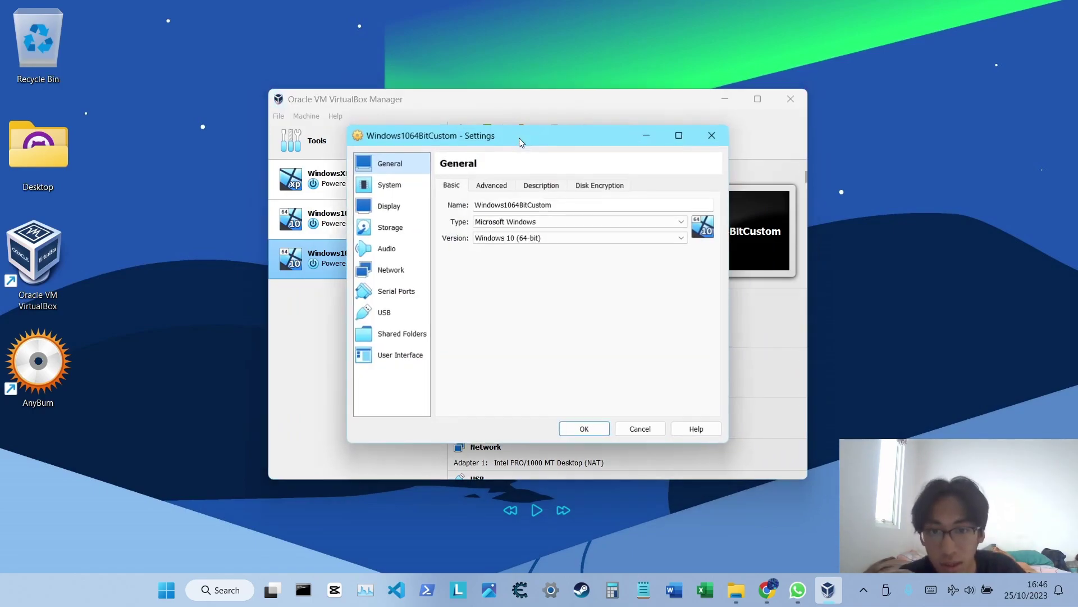
left_click(409, 228)
left_click(482, 232)
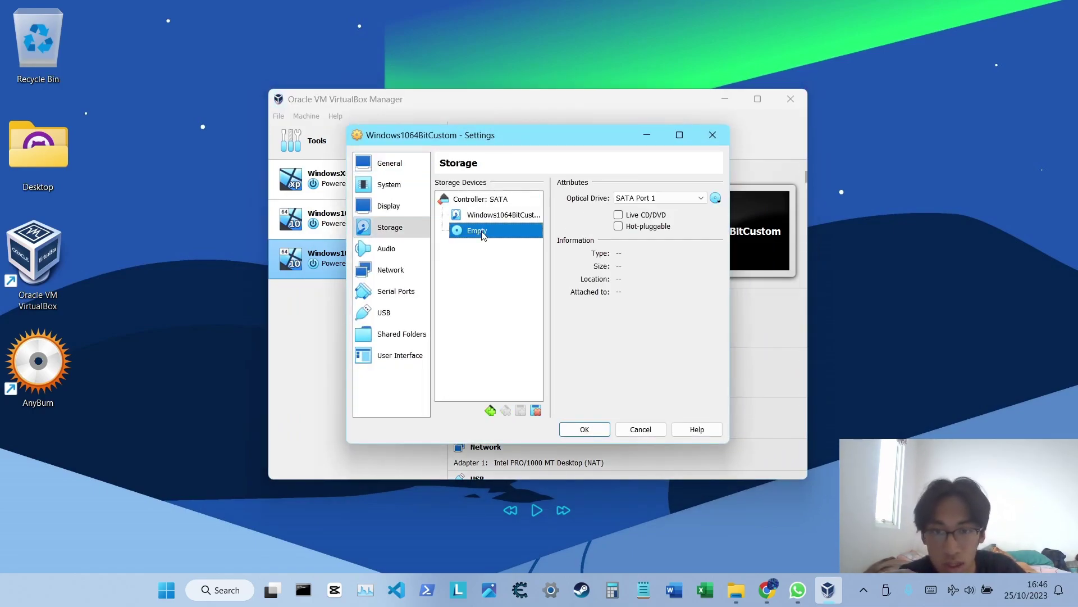
left_click(716, 198)
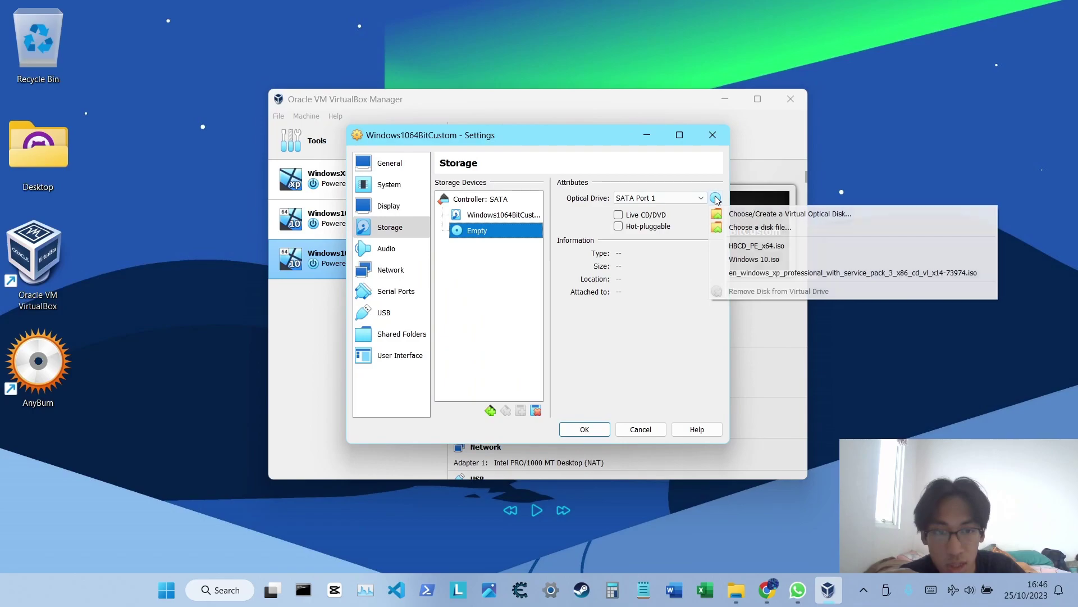
left_click(737, 228)
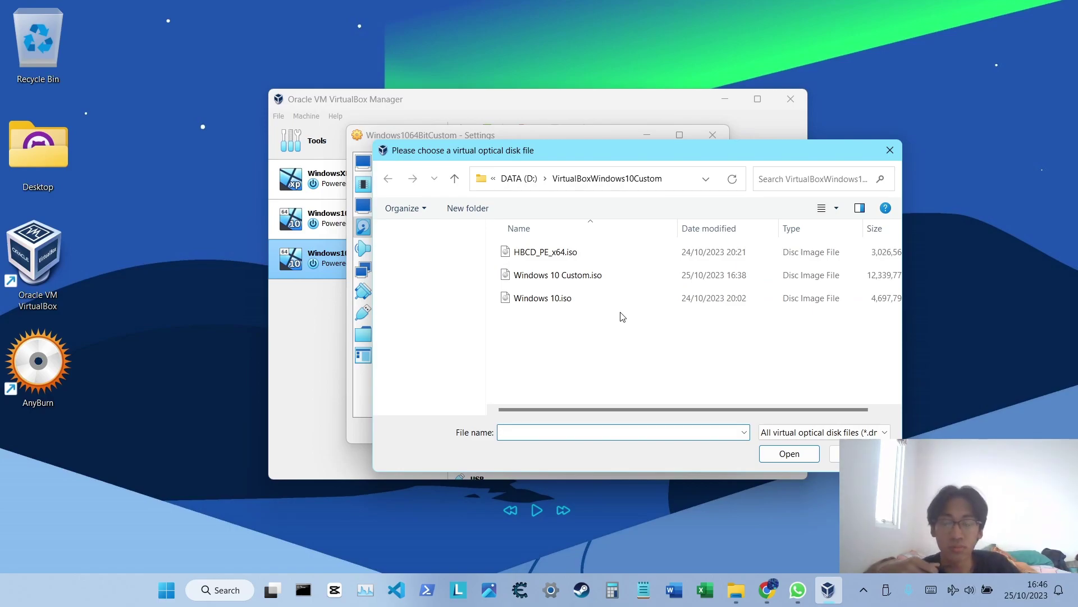
left_click(574, 278)
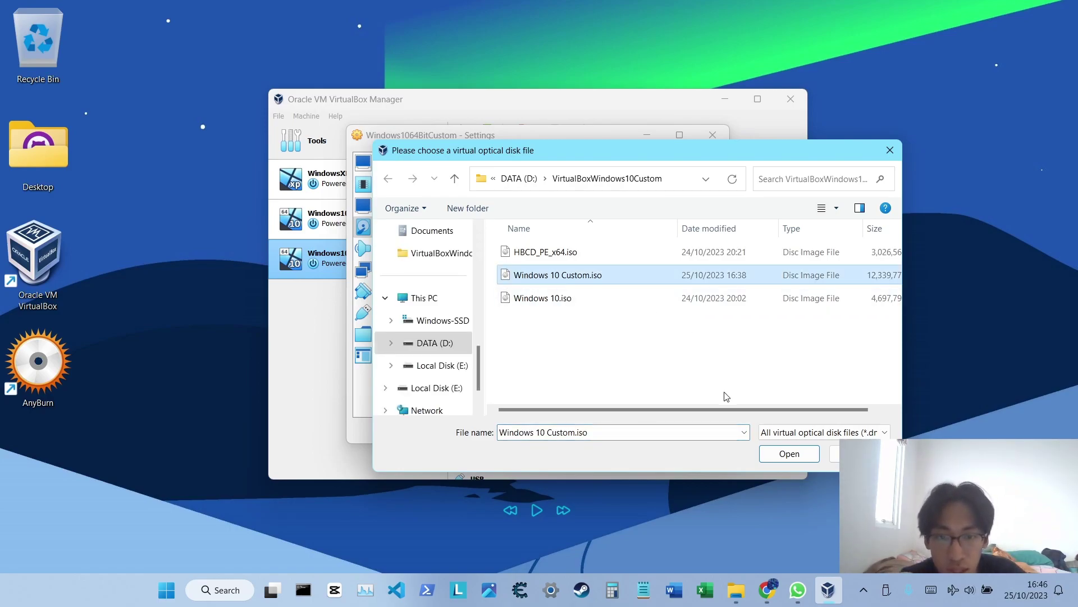
left_click(786, 455)
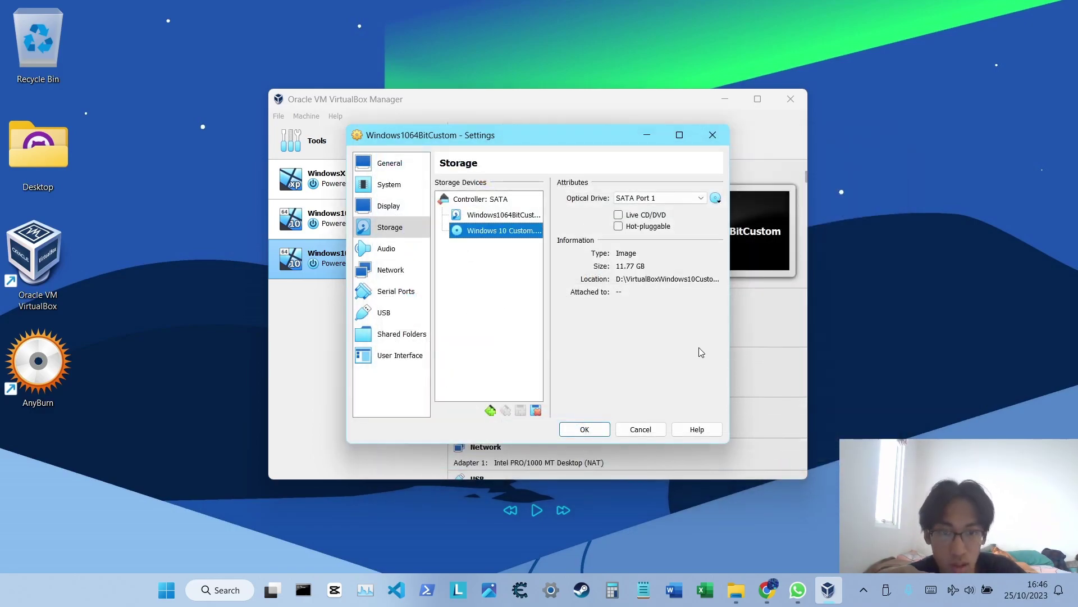
left_click(587, 428)
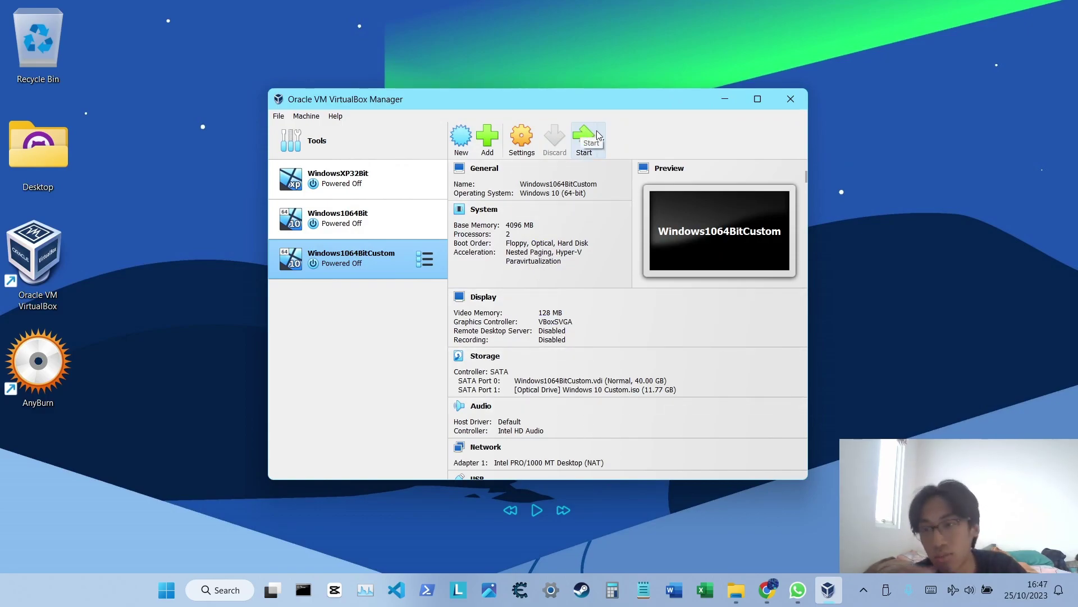
left_click(582, 149)
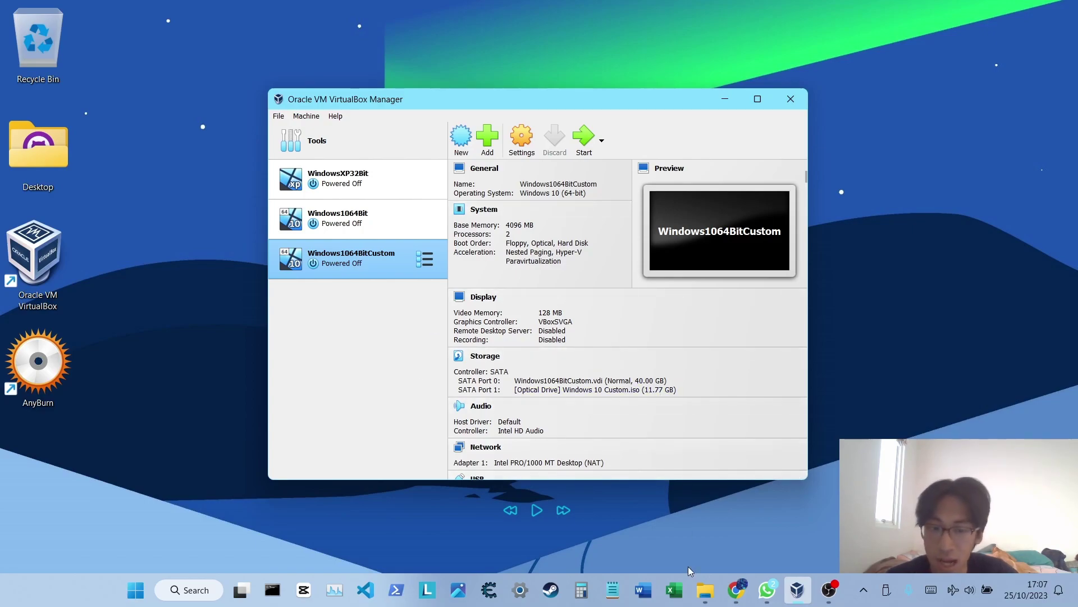
Switch to File Explorer, check the free space on the drives in This PC, and minimize the window.
left_click(705, 590)
scroll(222, 281, "down", 5)
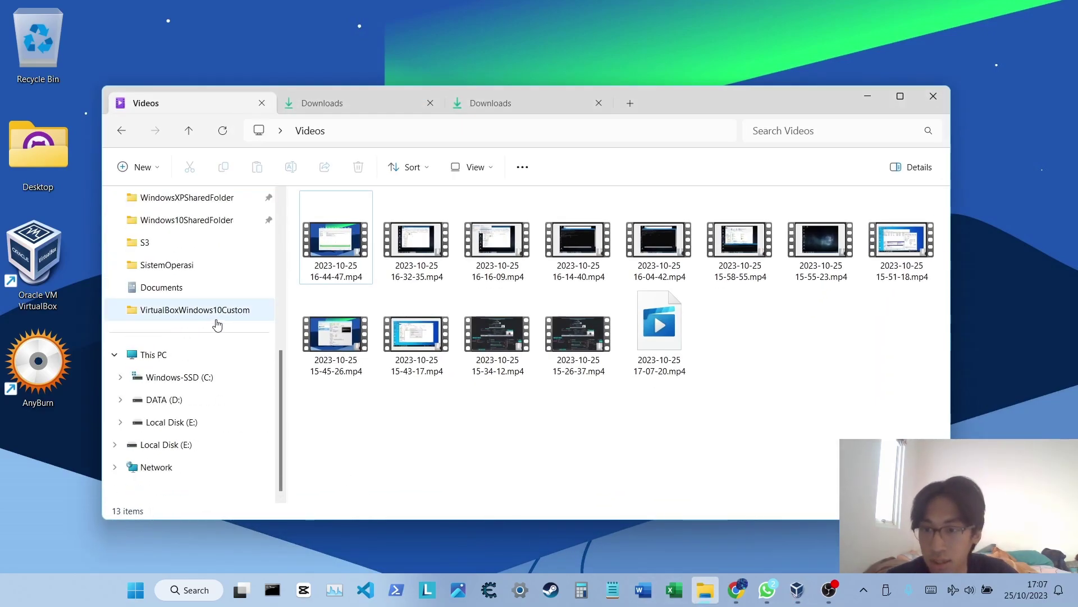
left_click(198, 356)
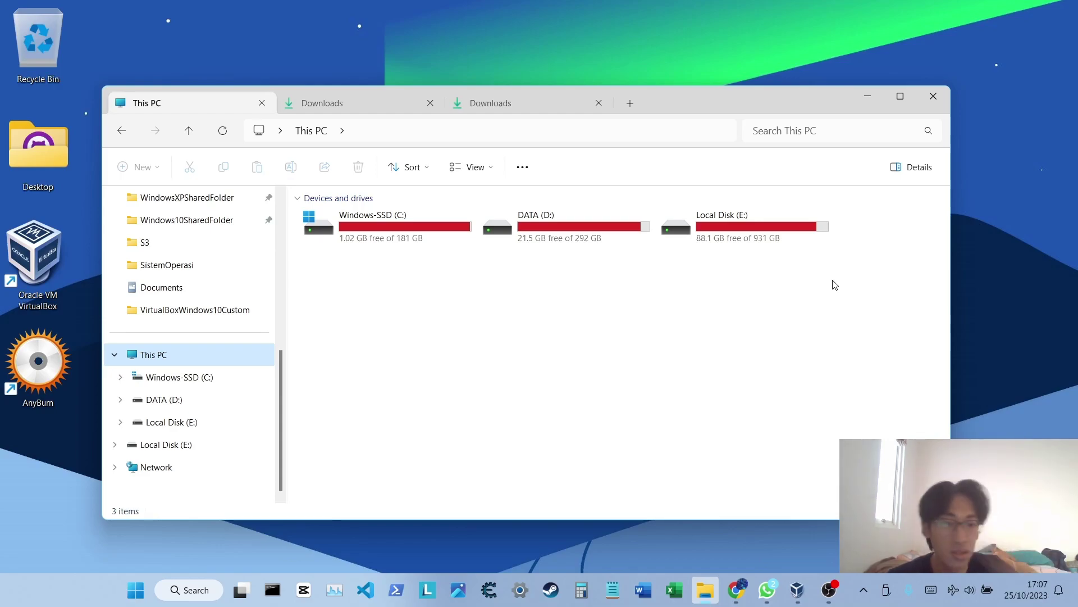
left_click(869, 99)
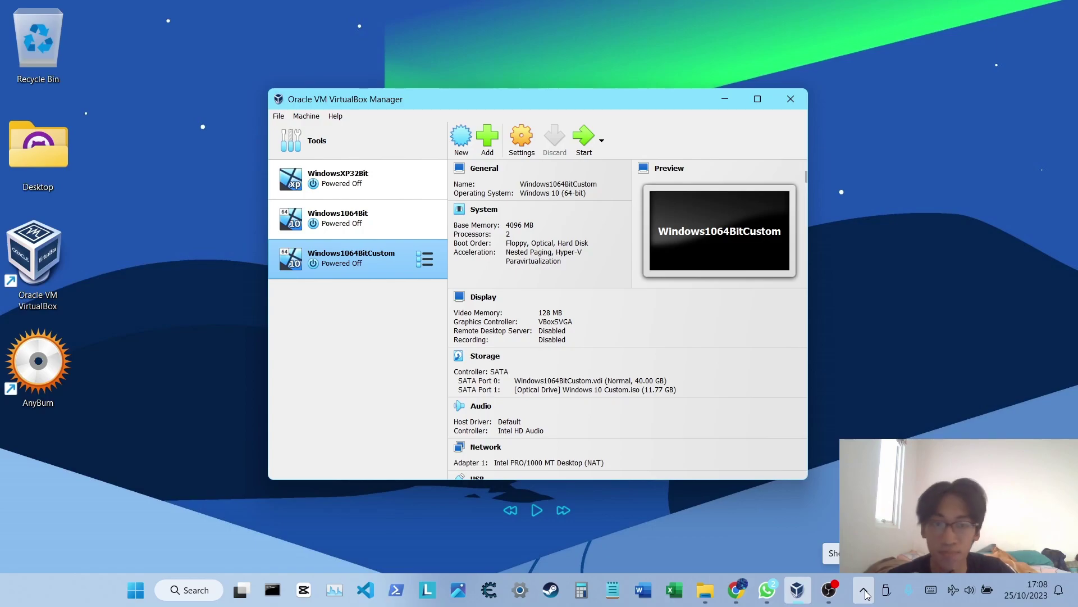
left_click(865, 590)
right_click(835, 546)
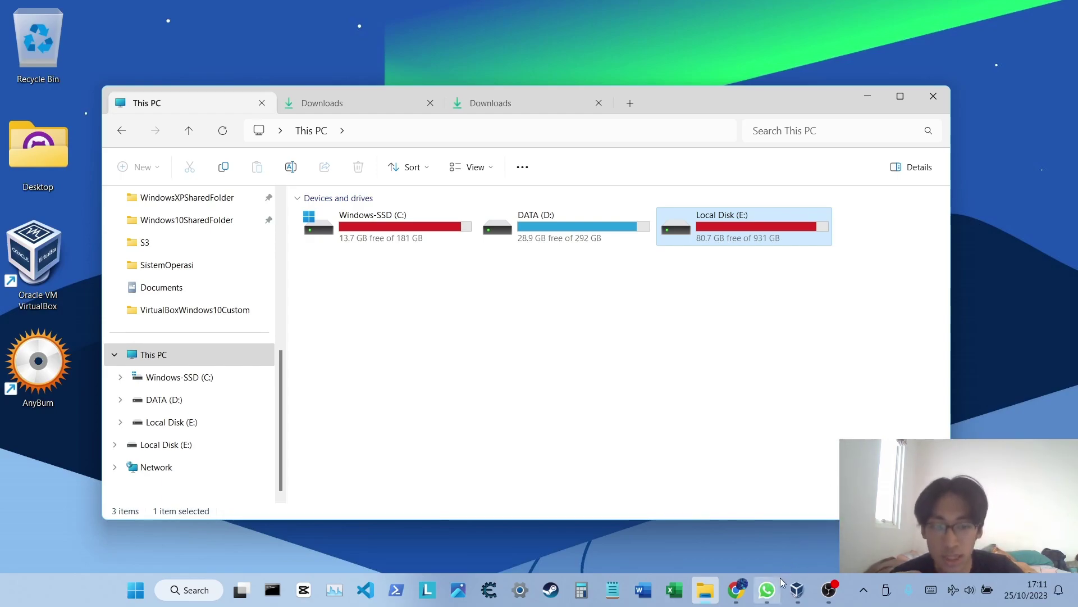
mouse_move(767, 590)
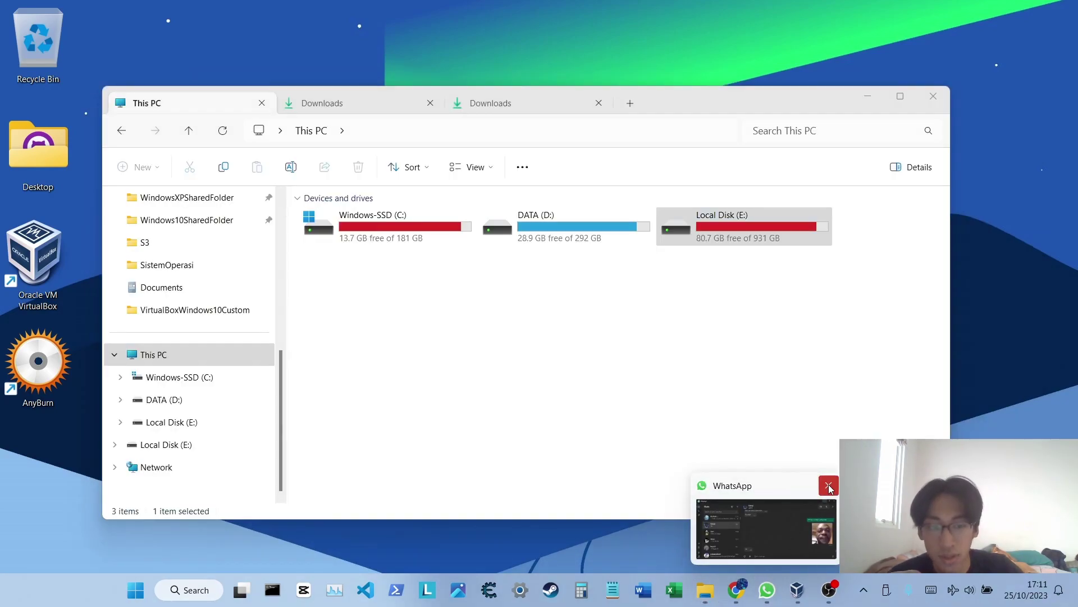
left_click(793, 433)
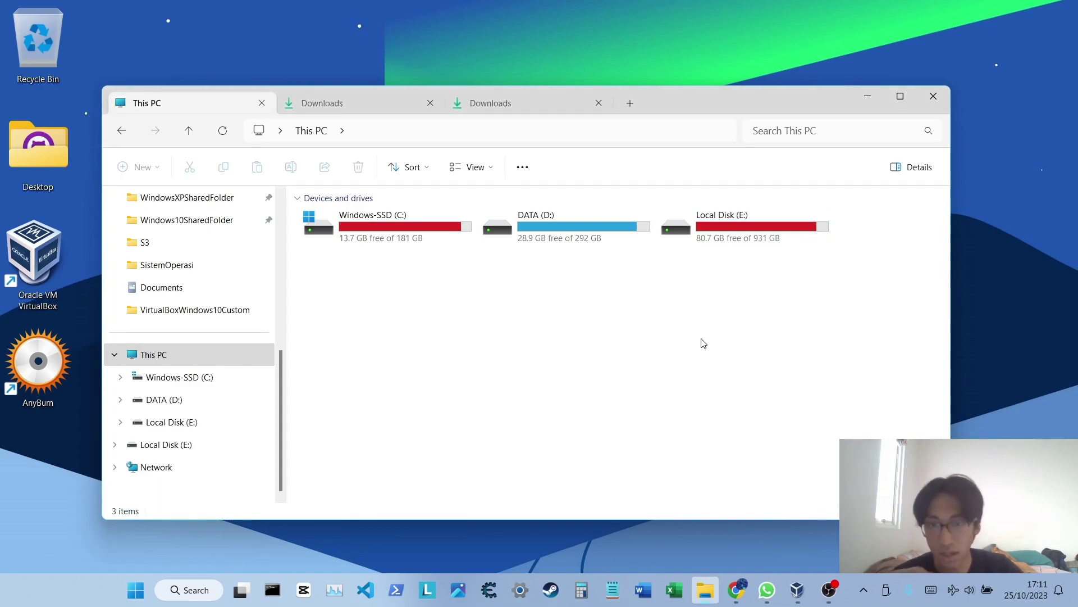
Examine the files in VirtualBoxWindows10Custom on DATA (D:) and in VirtualBoxWindows10CustomWim on Local Disk (E:).
double_click(529, 226)
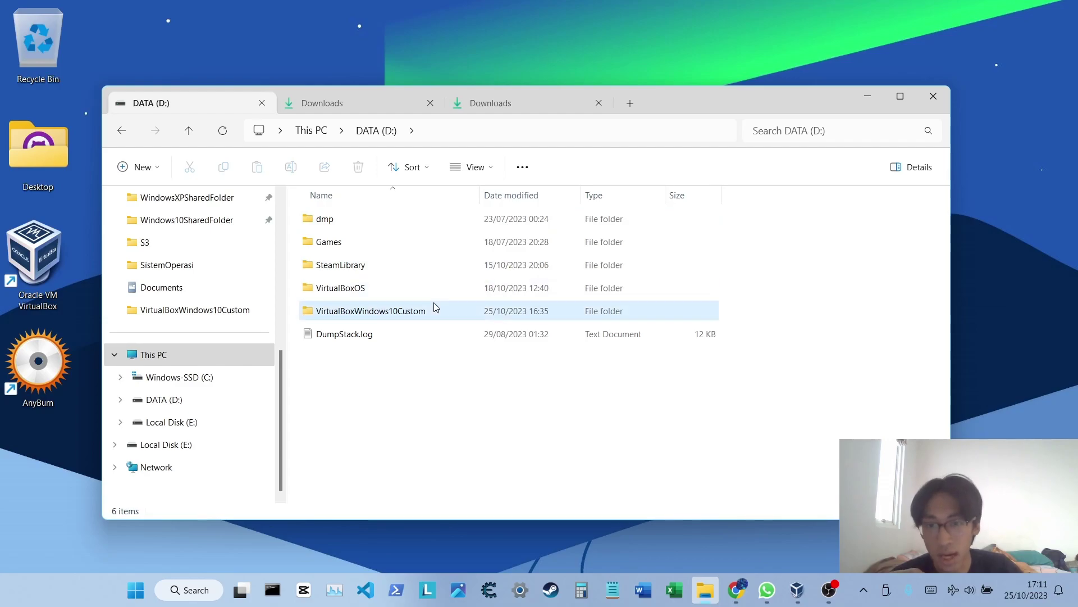
double_click(434, 306)
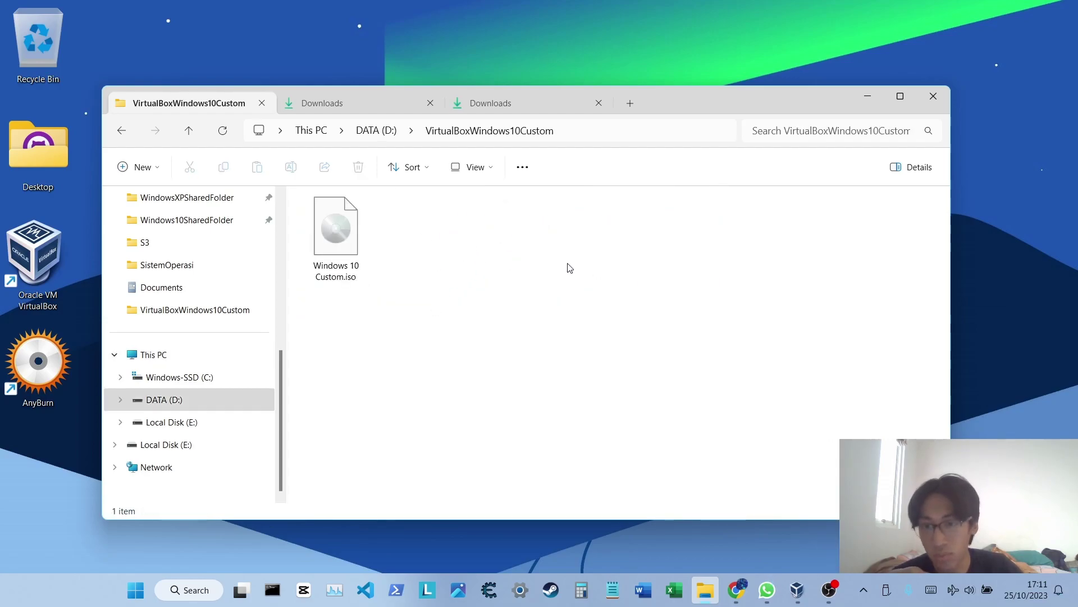
left_click(345, 101)
scroll(281, 379, "down", 2)
left_click(230, 424)
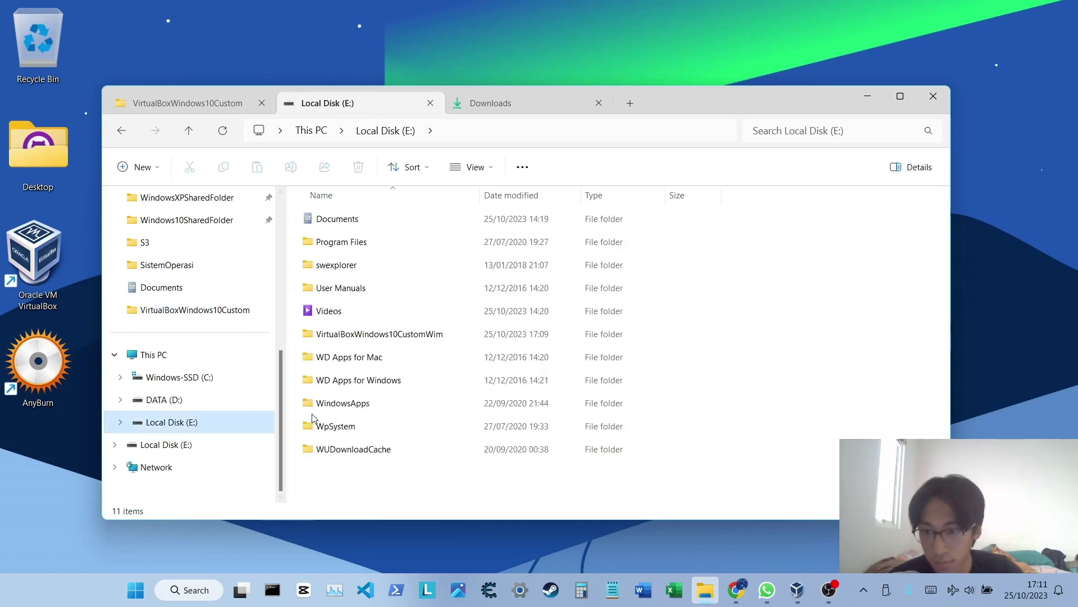
double_click(377, 335)
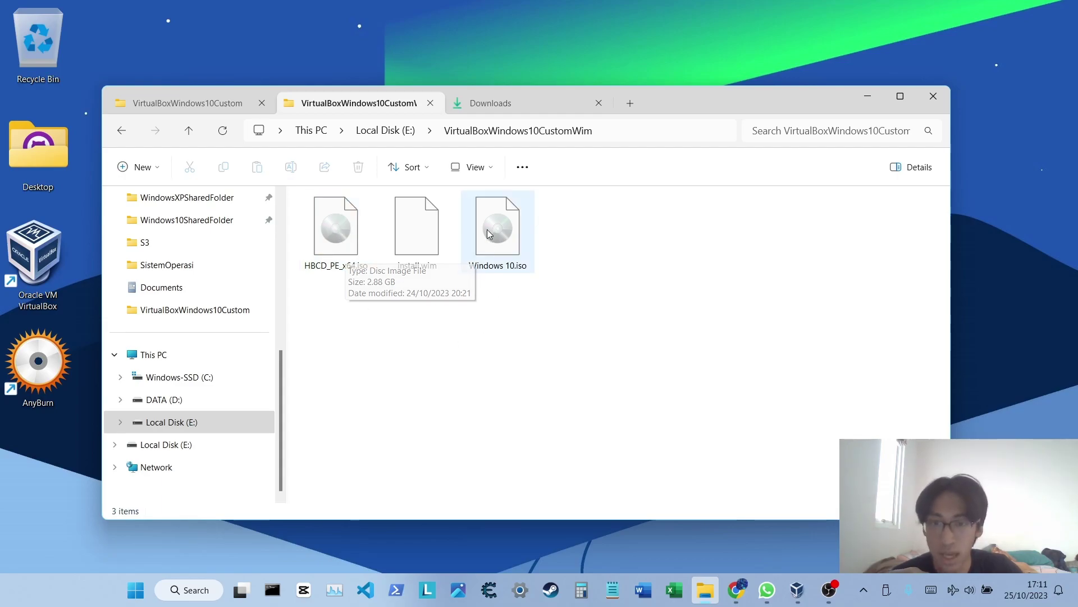
mouse_move(494, 226)
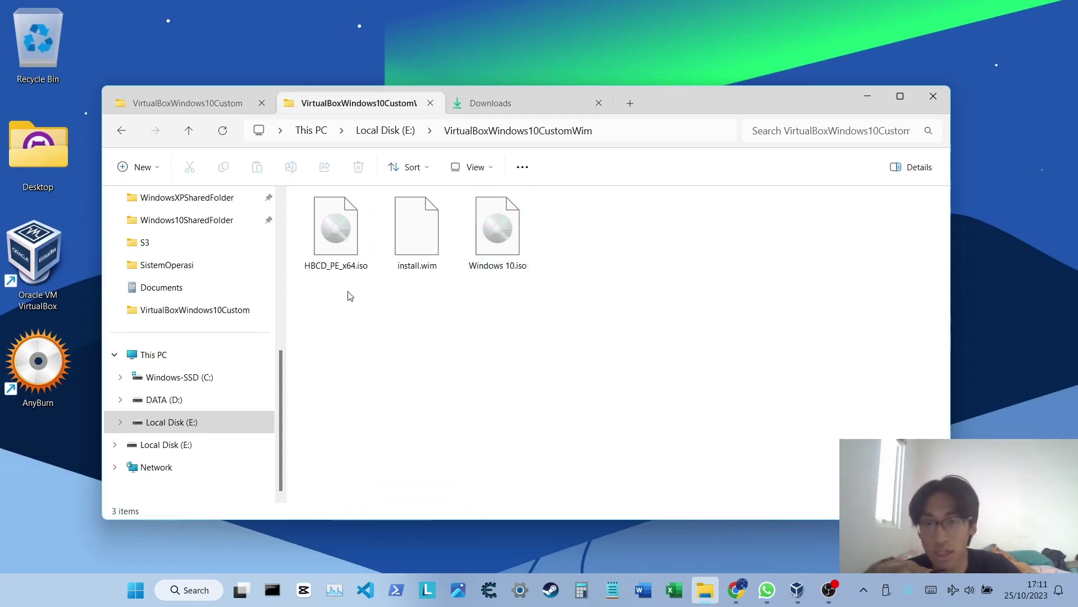
Return from the VirtualBoxWindows10Custom folder to This PC to review the drives' free space, and minimize File Explorer.
left_click(193, 106)
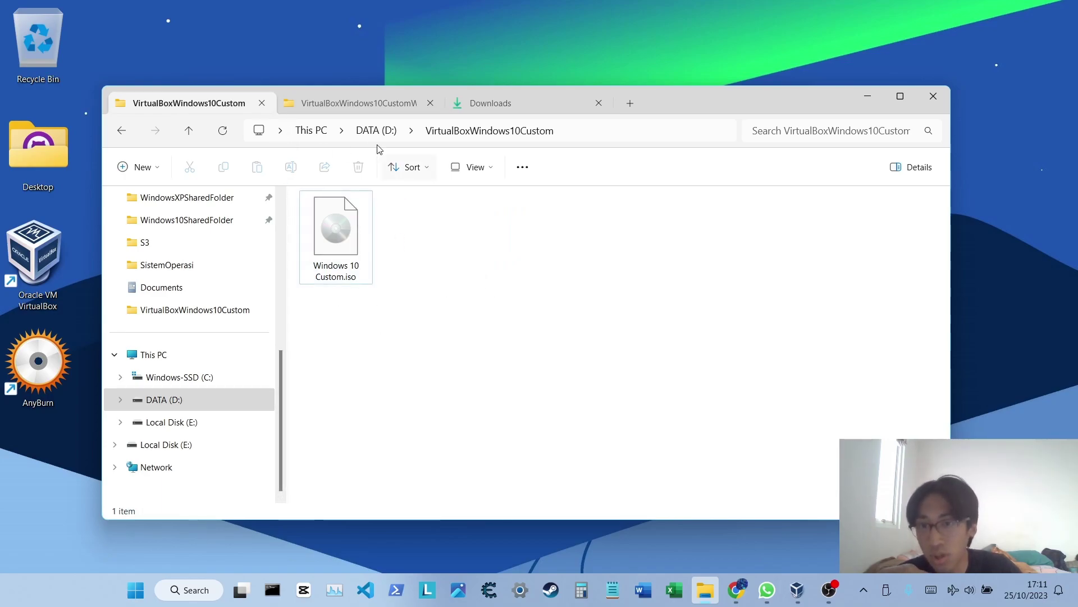
left_click(365, 133)
left_click(310, 131)
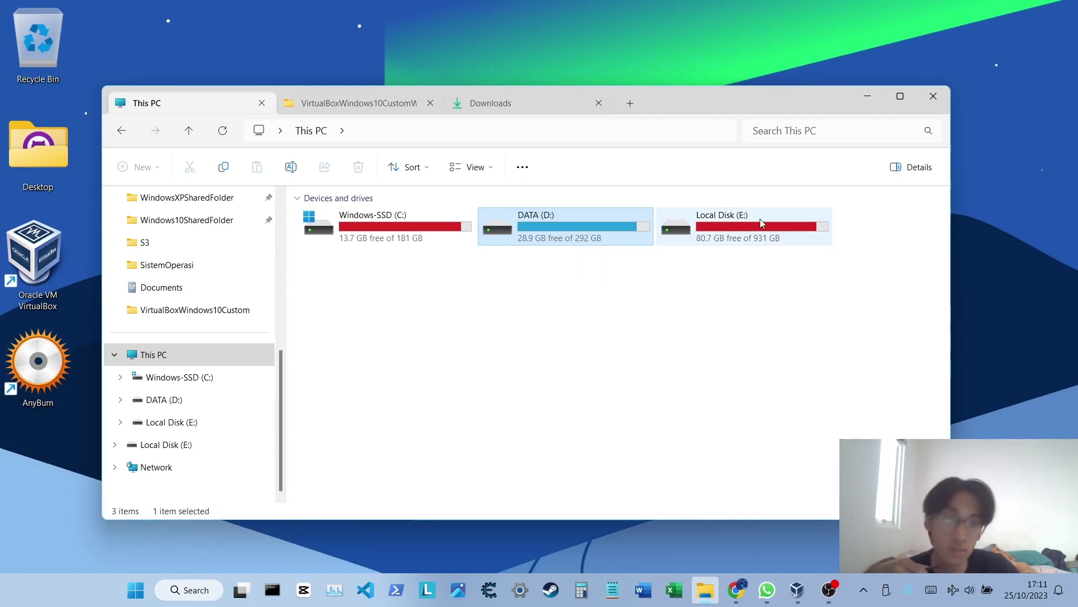
left_click(869, 96)
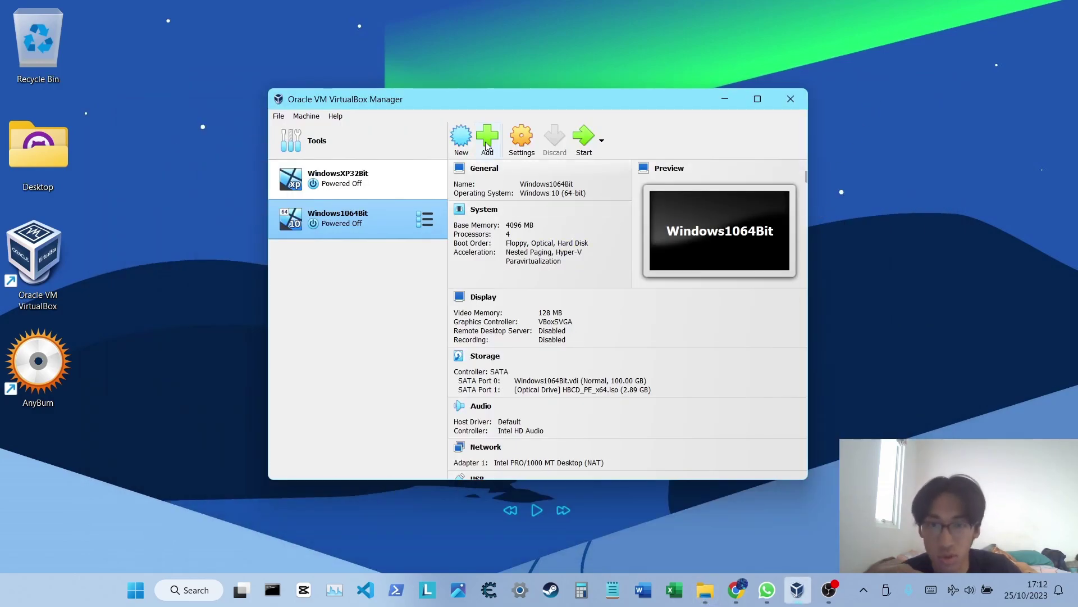
Start a new virtual machine in VirtualBox Manager and name it Windows1064BitCustom.
left_click(462, 138)
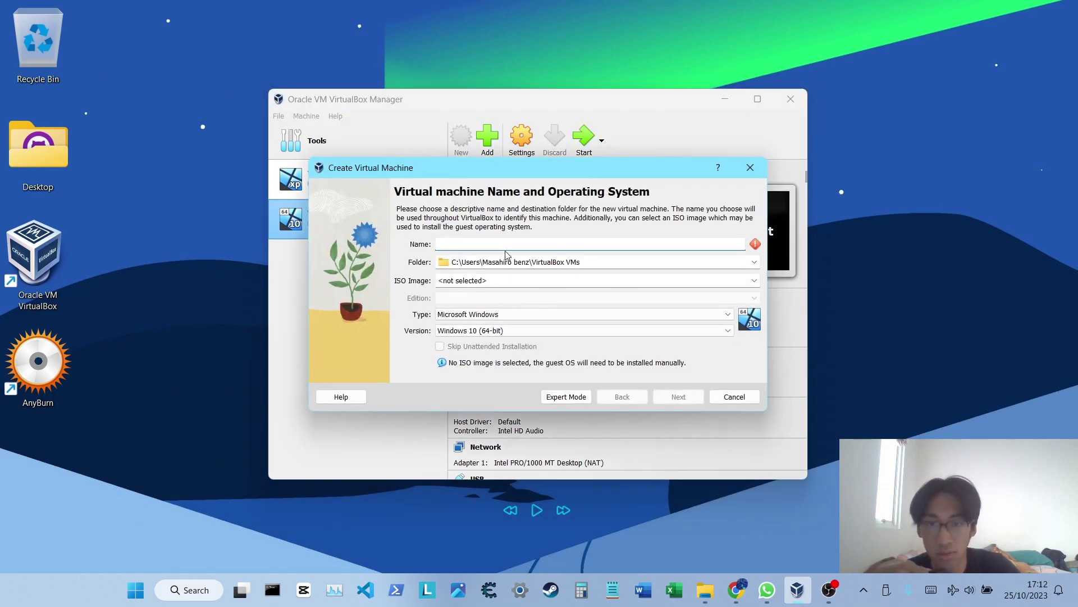
type("Windows")
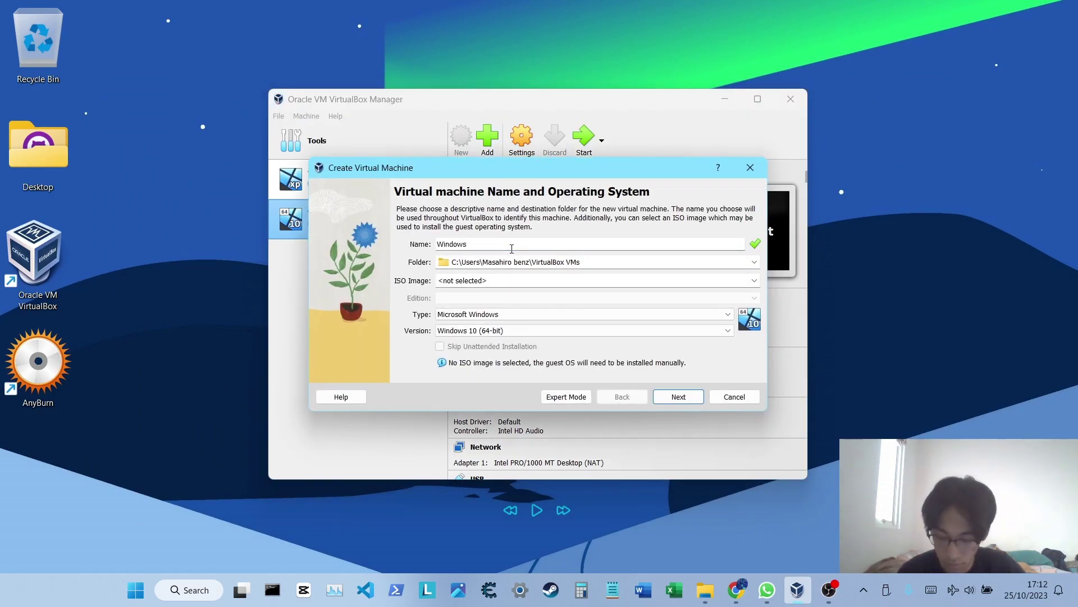
type("10^")
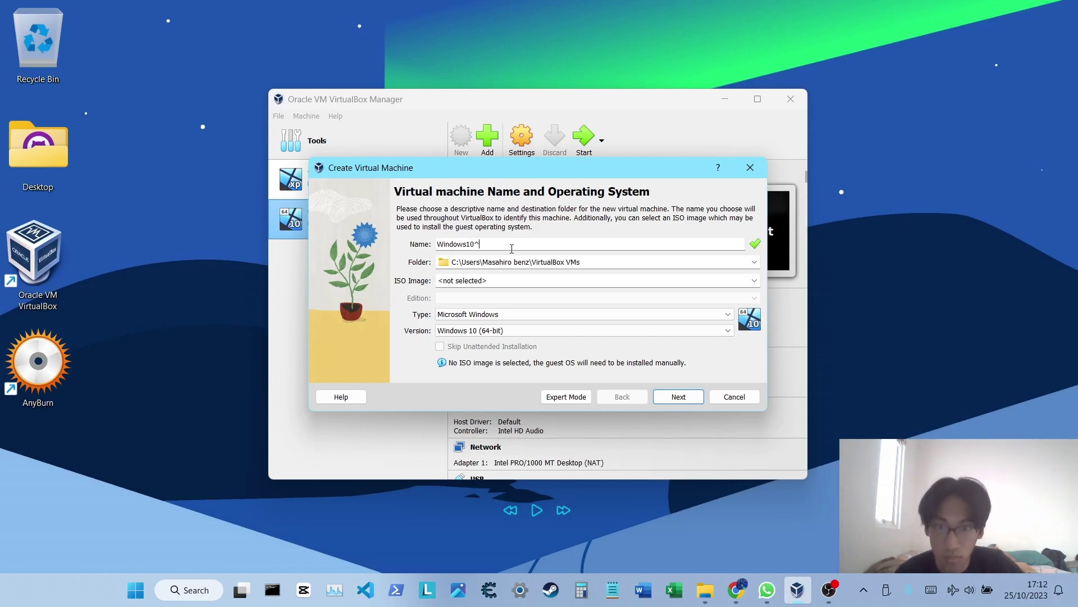
key("BackSpace")
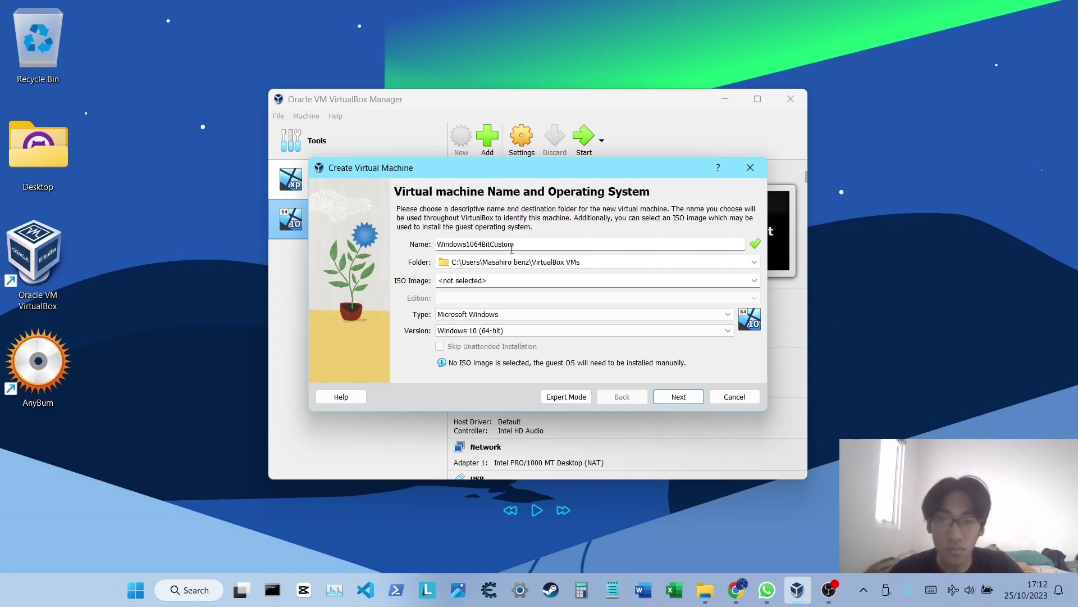
key("Tab")
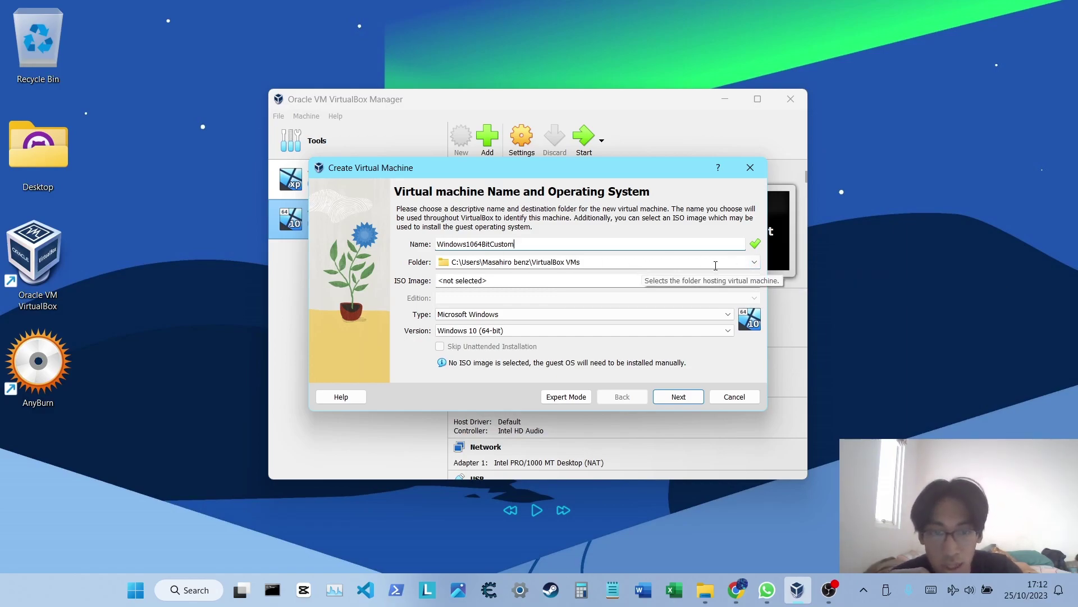
left_click(754, 261)
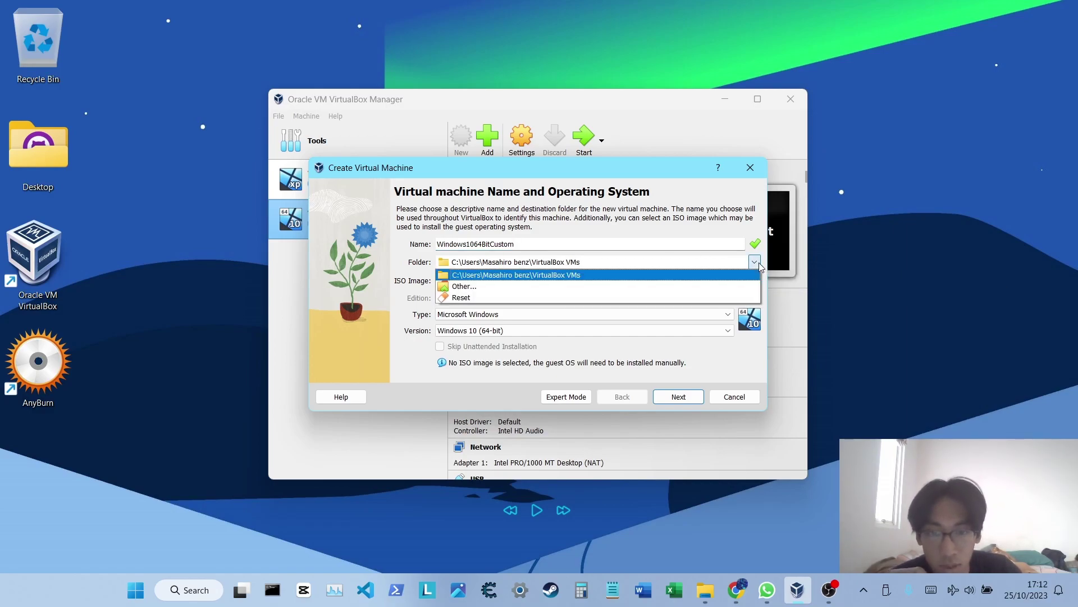
left_click(582, 289)
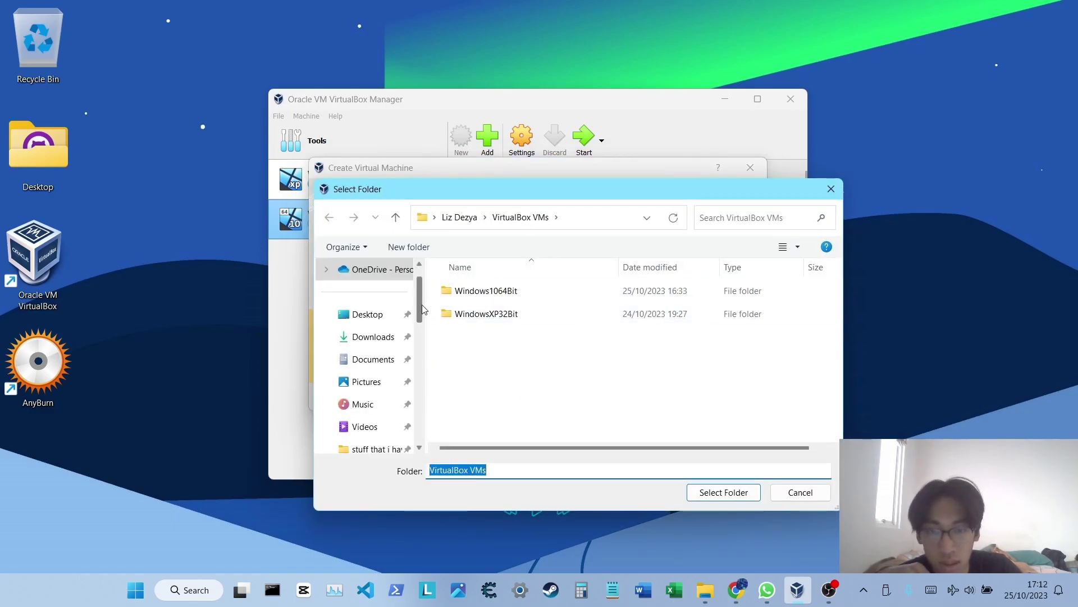
left_click_drag(422, 310, 420, 416)
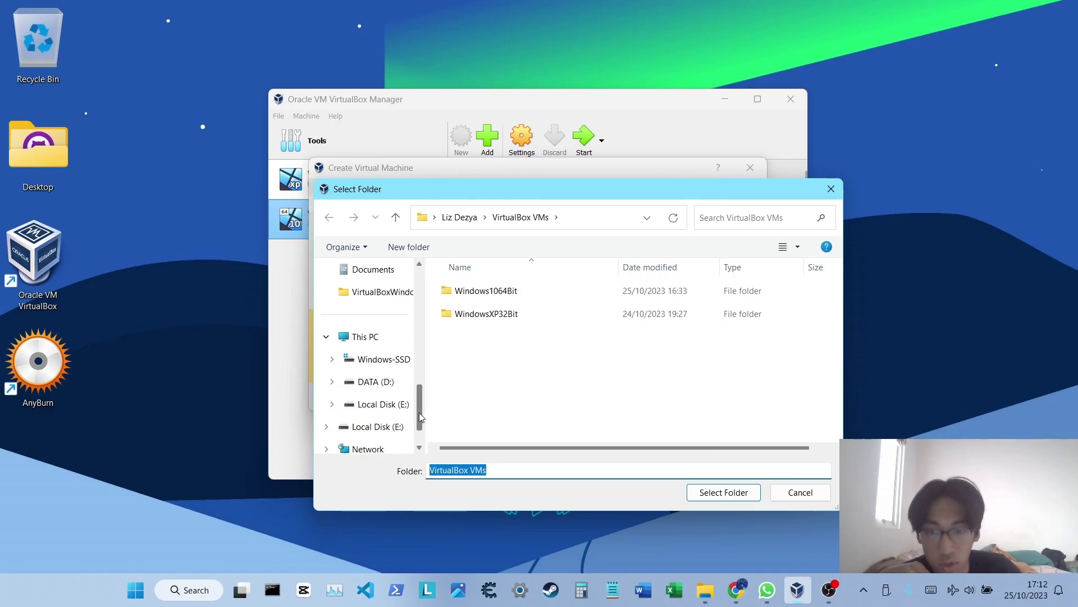
left_click(370, 382)
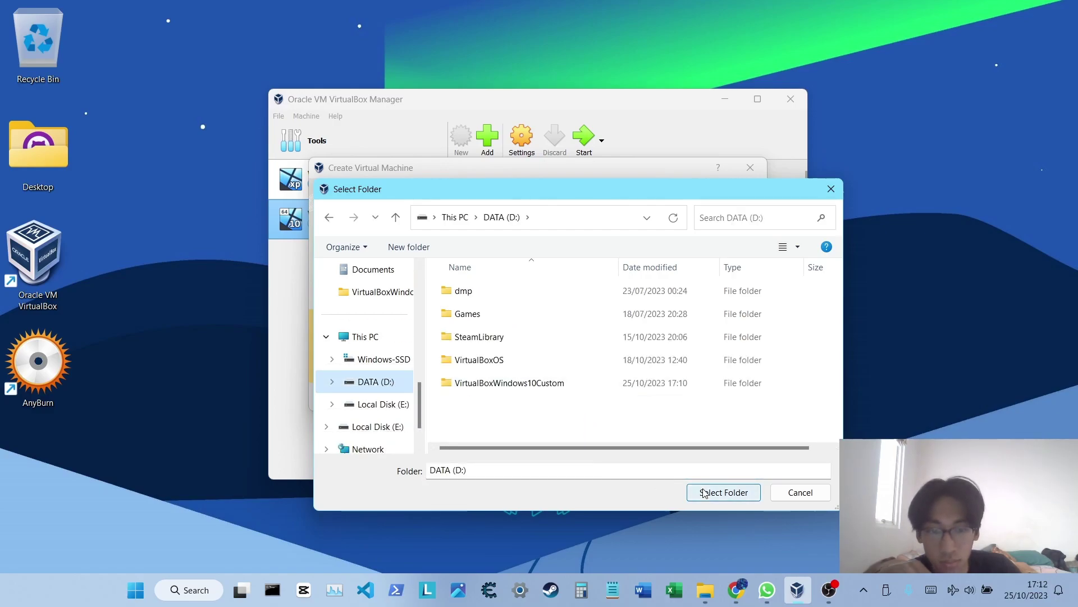
right_click(598, 429)
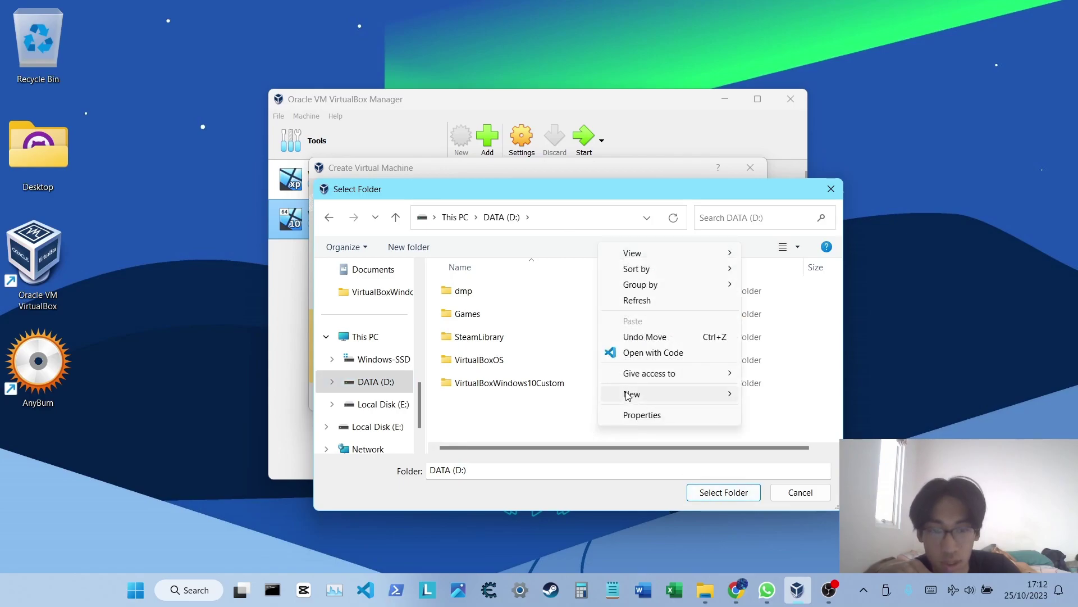
left_click(559, 409)
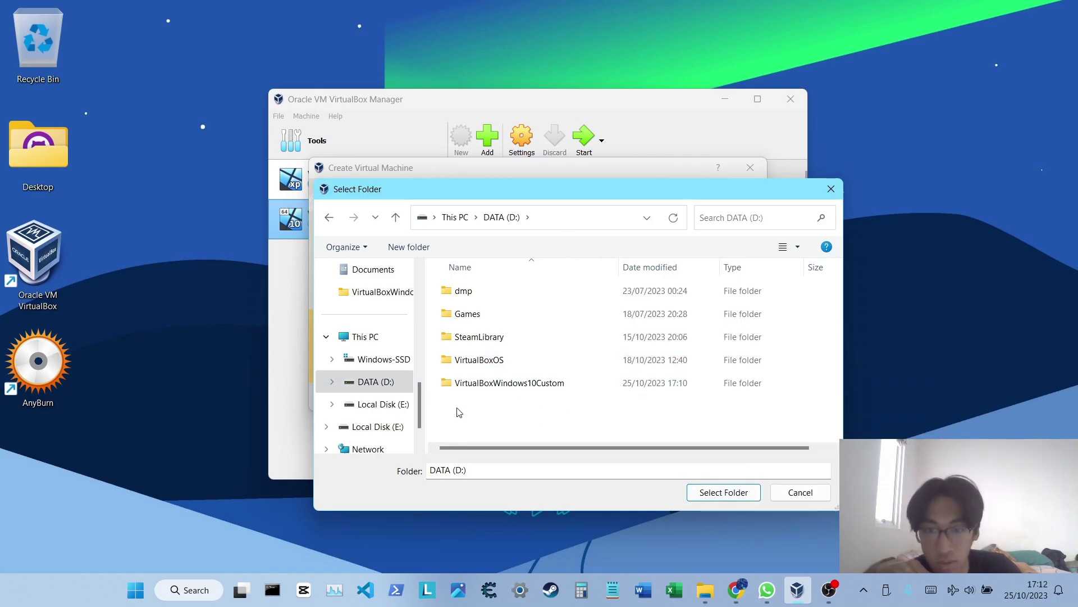
left_click(800, 492)
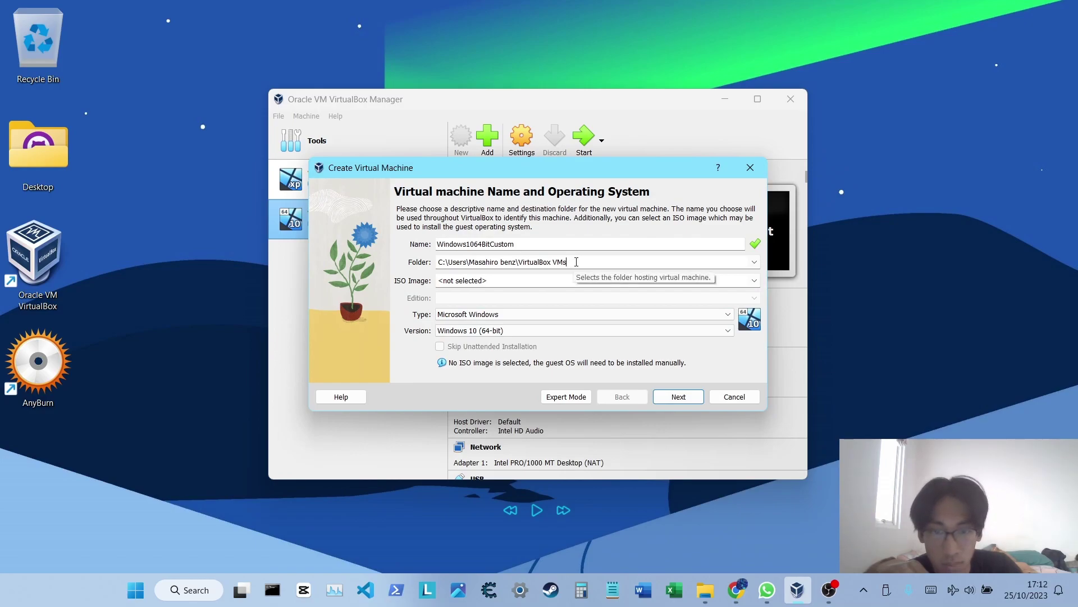
Browse to DATA (D:) for the virtual machine's location and create a folder named VirtualBox there.
left_click(754, 262)
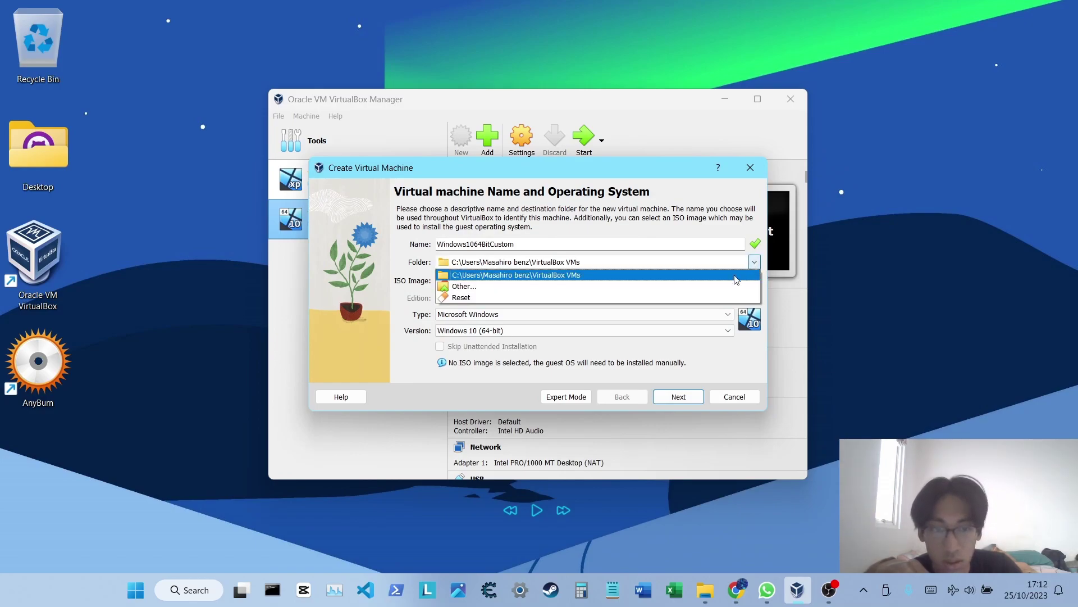
left_click(554, 286)
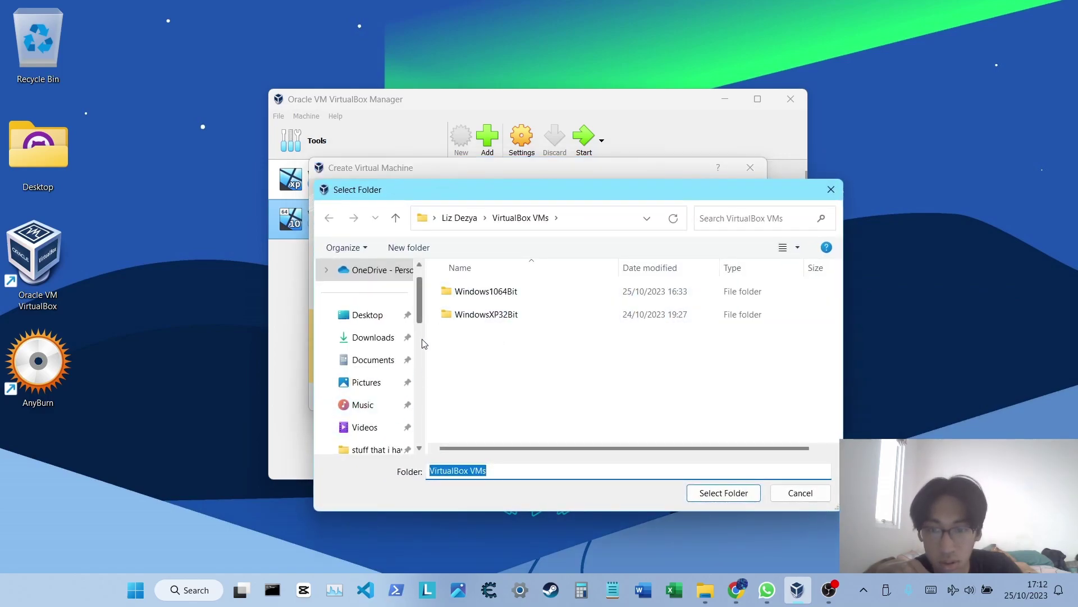
scroll(422, 345, "down", 5)
left_click(376, 449)
scroll(377, 447, "down", 1)
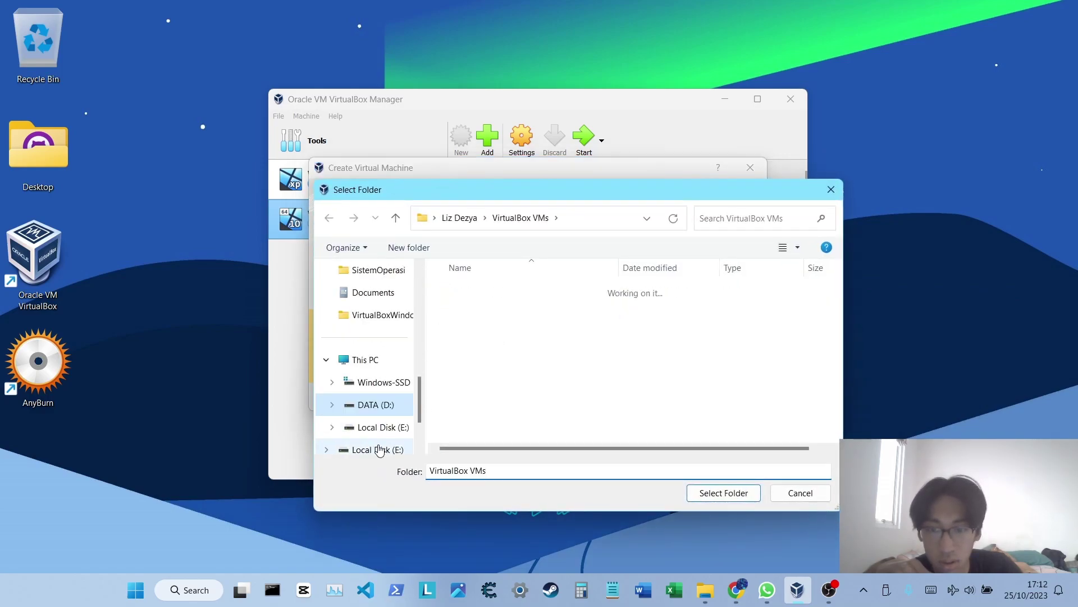
right_click(482, 420)
mouse_move(511, 389)
left_click(652, 382)
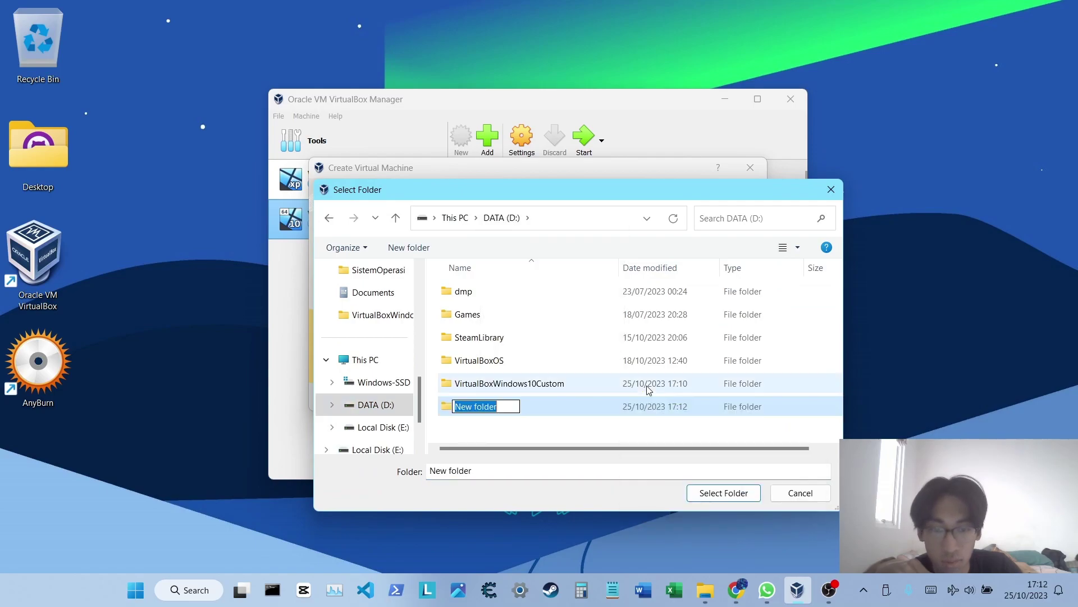
type("Vir")
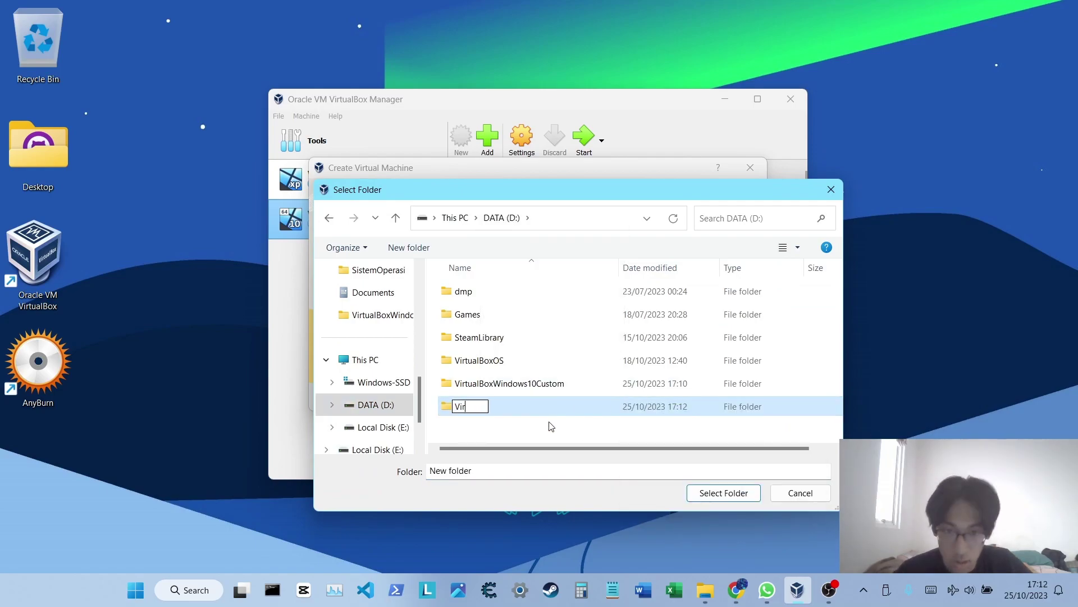
type("tual")
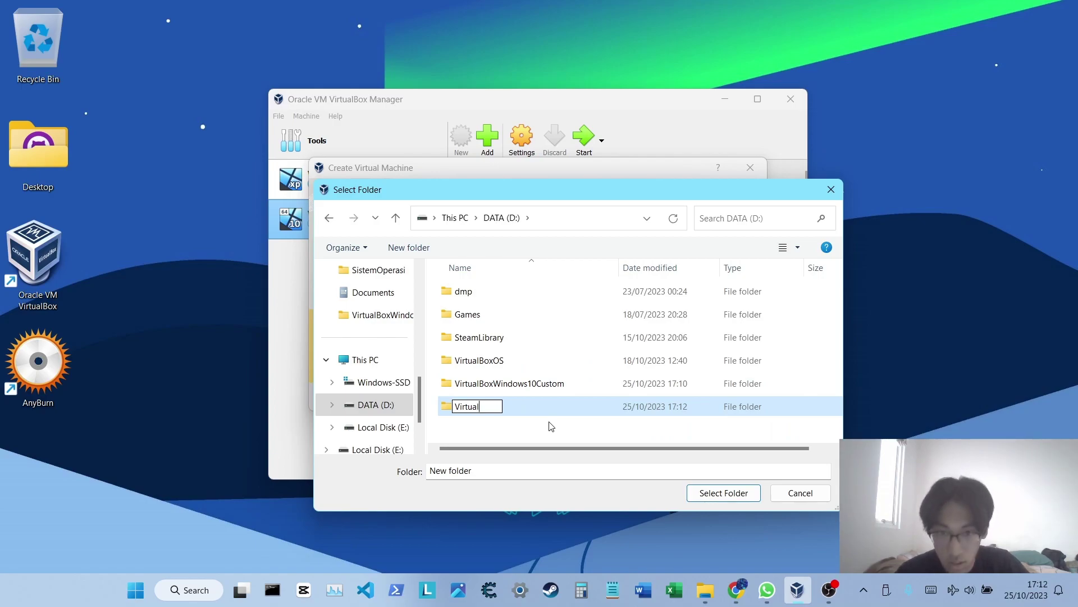
type("Box")
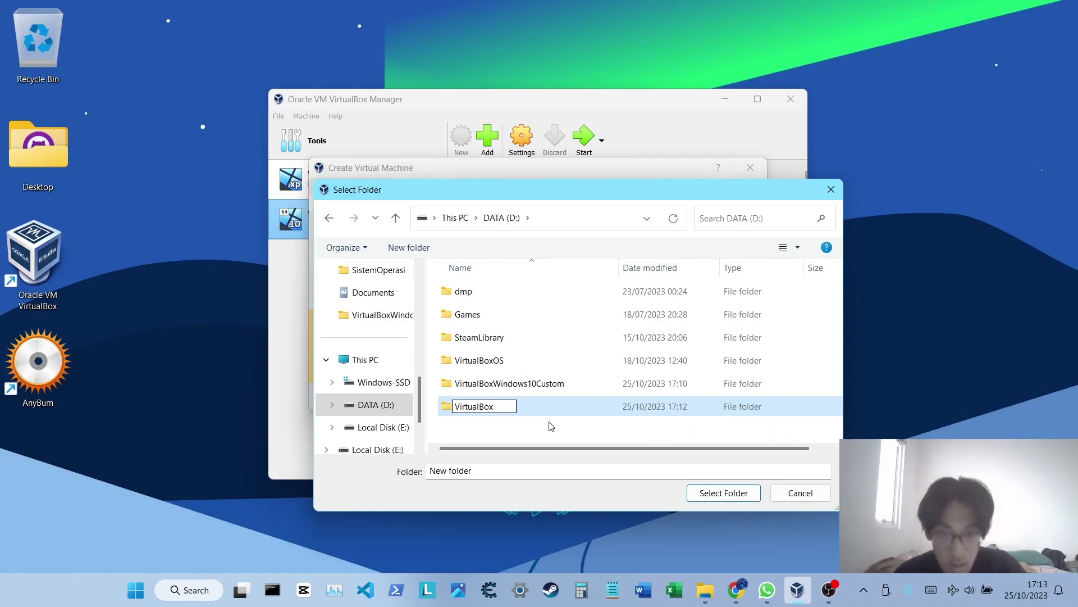
key("Return")
left_click_drag(532, 190, 480, 164)
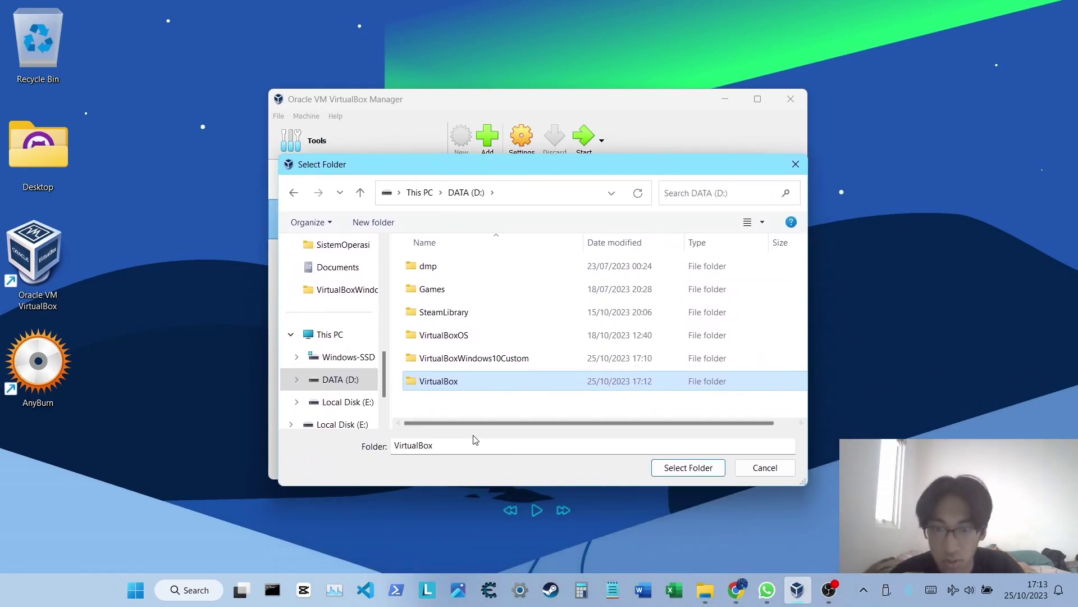
Rename the new VirtualBox folder on DATA (D:) to VirtualBox VM's and choose it as the machine folder.
right_click(467, 383)
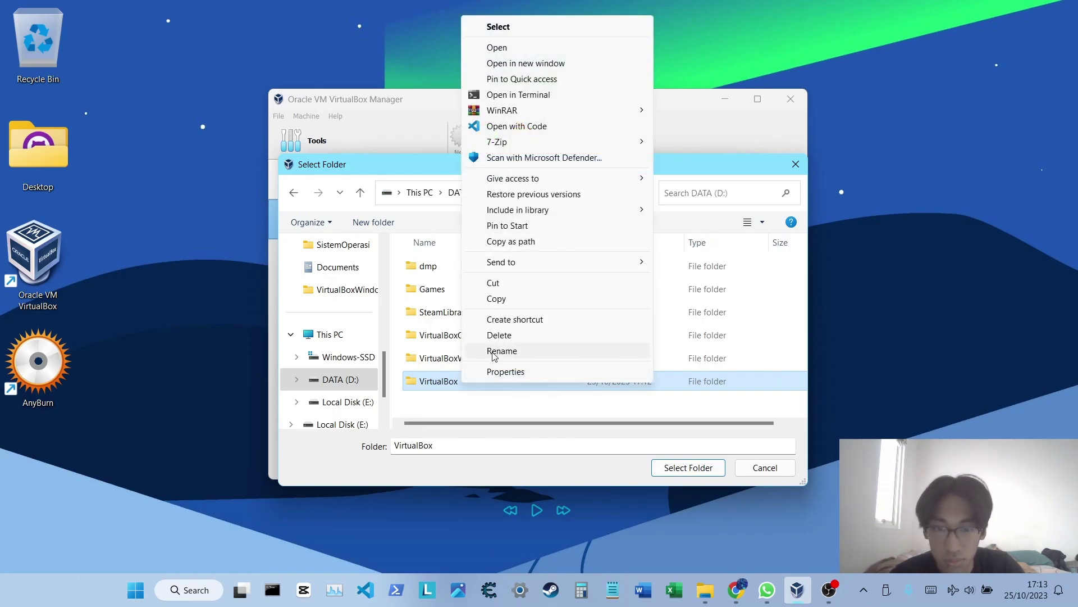
left_click(502, 350)
left_click(469, 382)
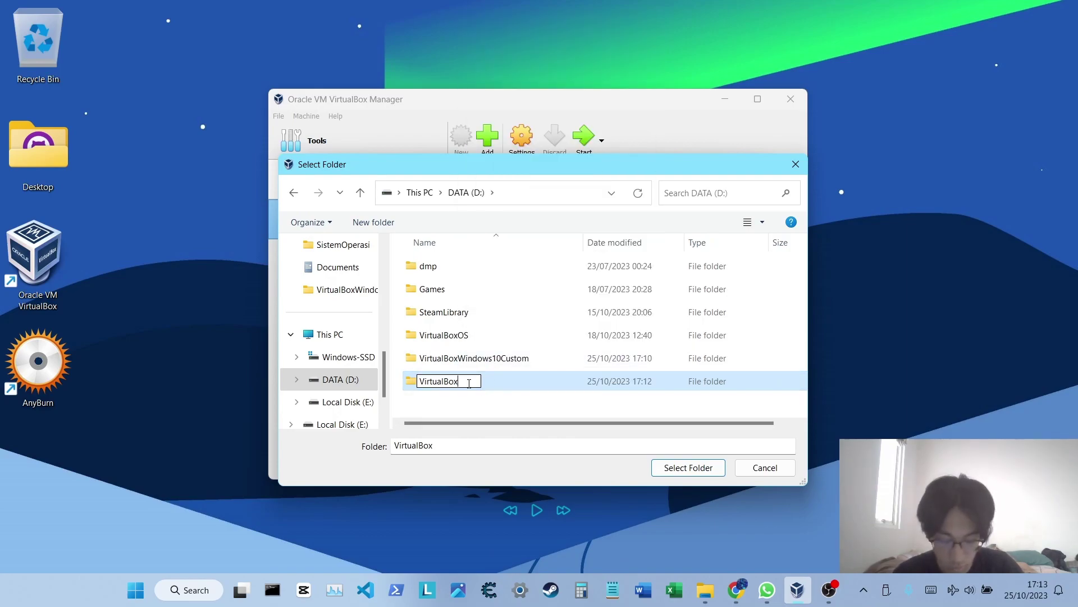
type("'s")
key("BackSpace")
key("BackSpace")
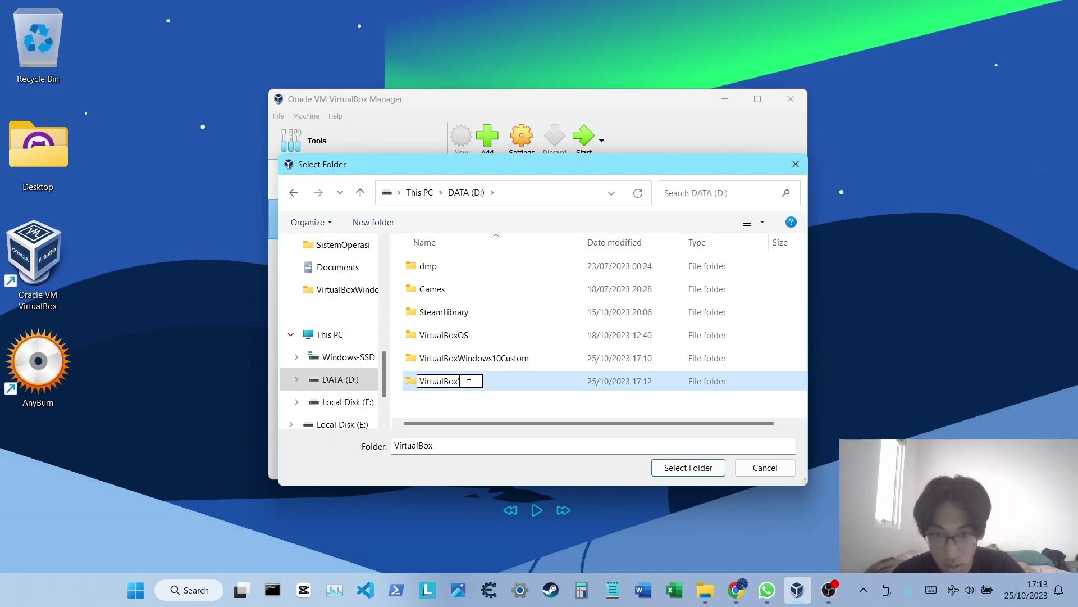
type("VM's")
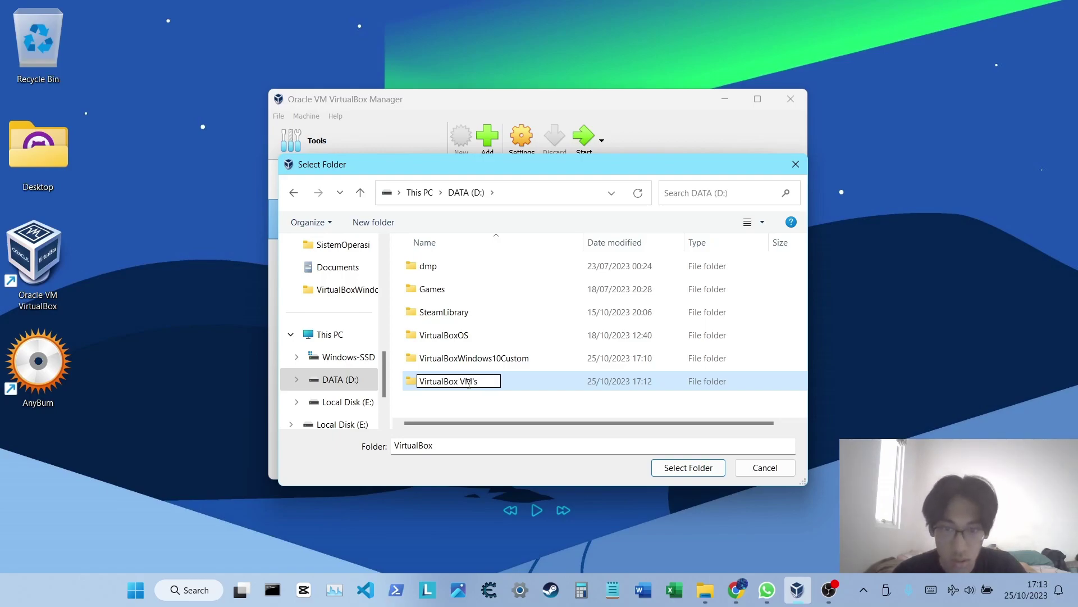
left_click(689, 469)
left_click(691, 470)
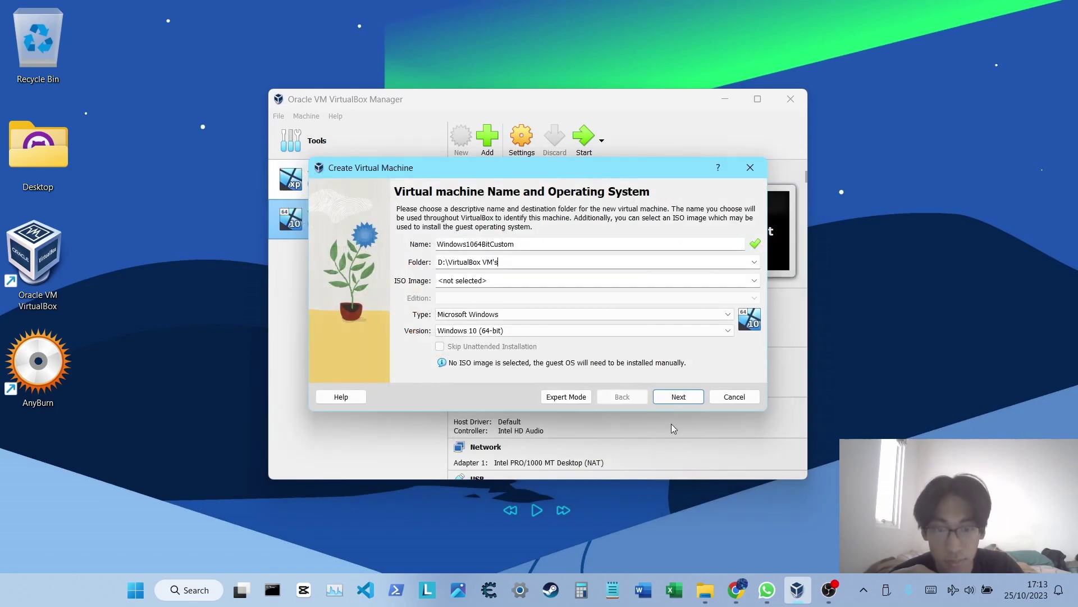
Reset the machine folder, rename the VirtualBox VM's folder on DATA (D:) to VirtualBox VMs, and choose it as the location.
left_click(755, 263)
left_click(660, 297)
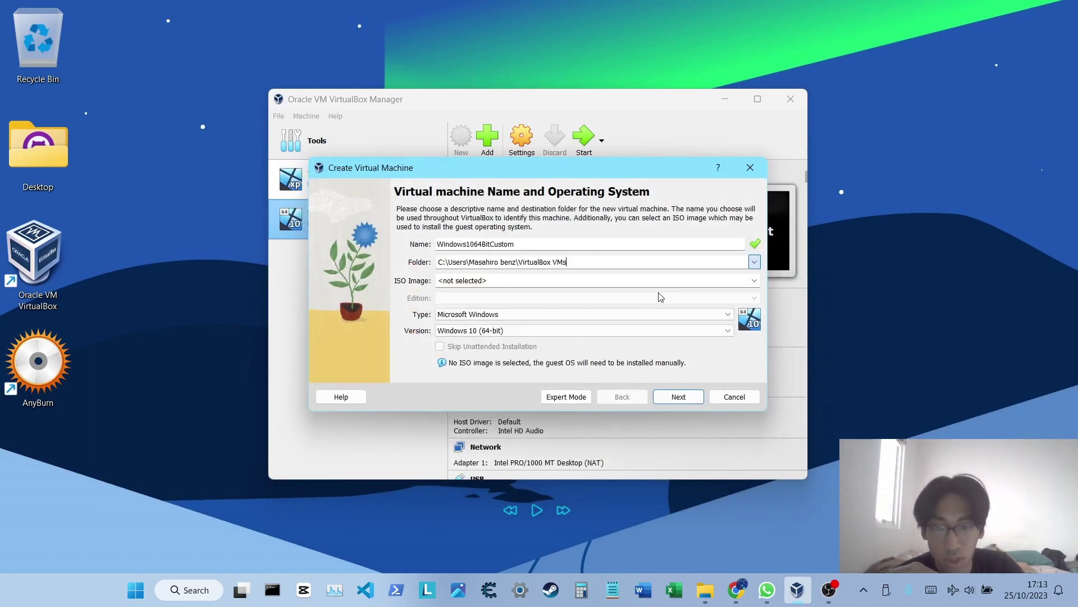
left_click(754, 263)
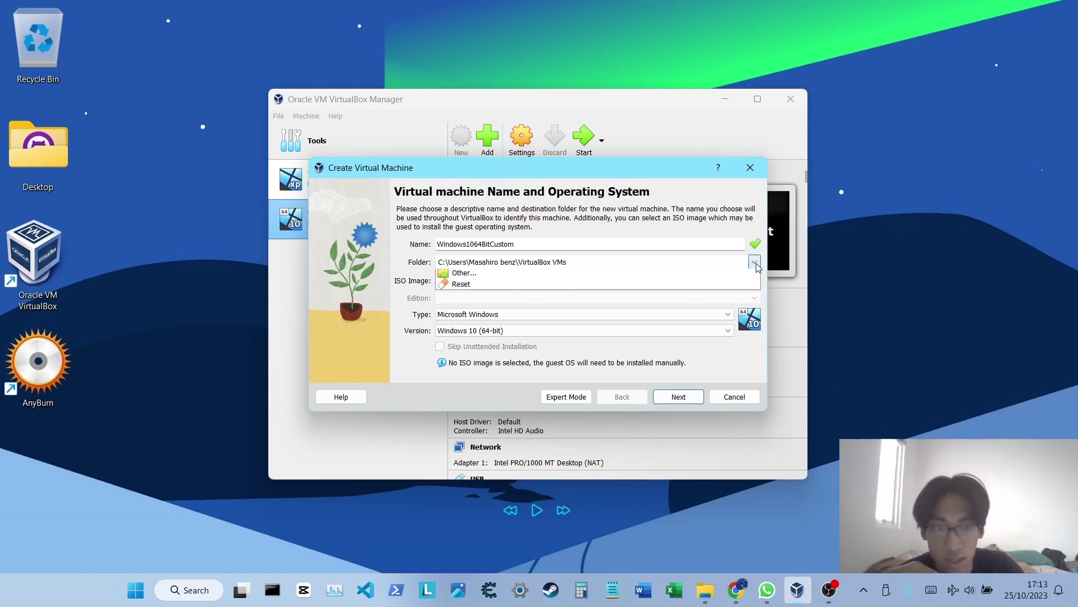
left_click(561, 290)
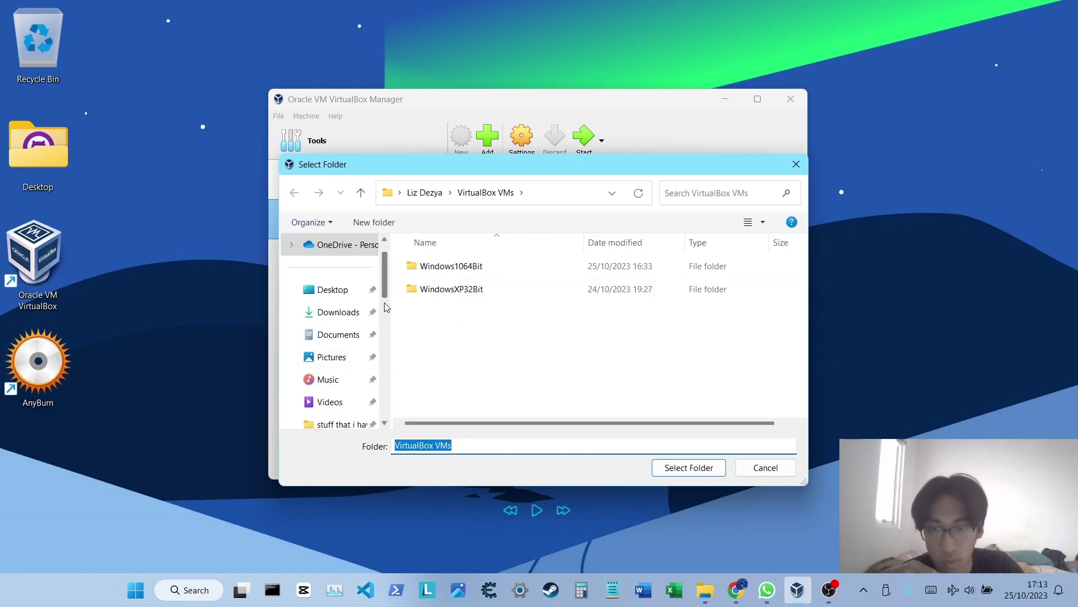
scroll(365, 359, "down", 5)
left_click(348, 341)
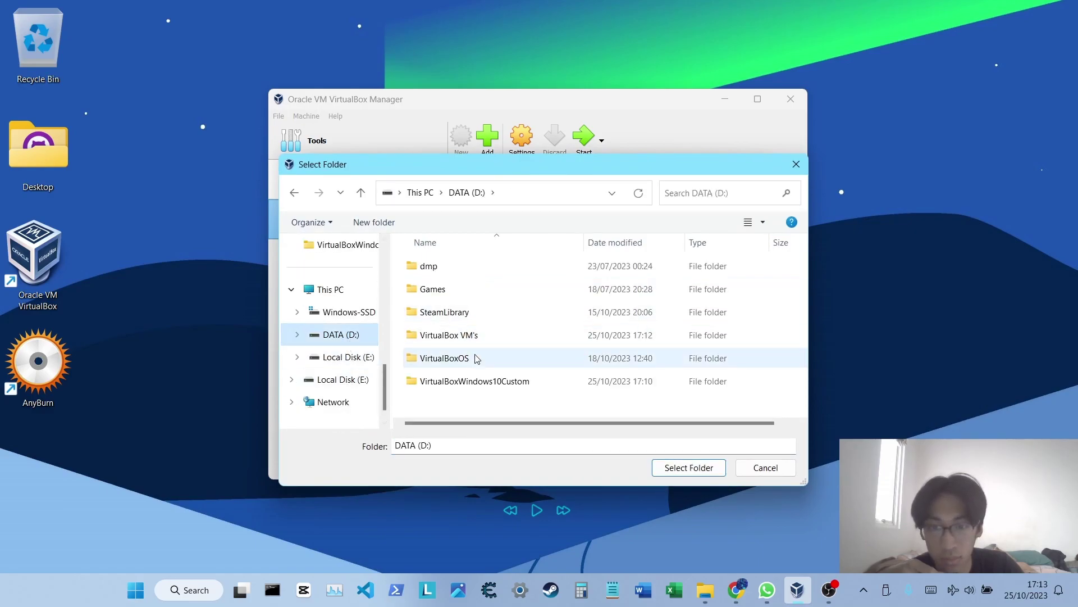
left_click(477, 336)
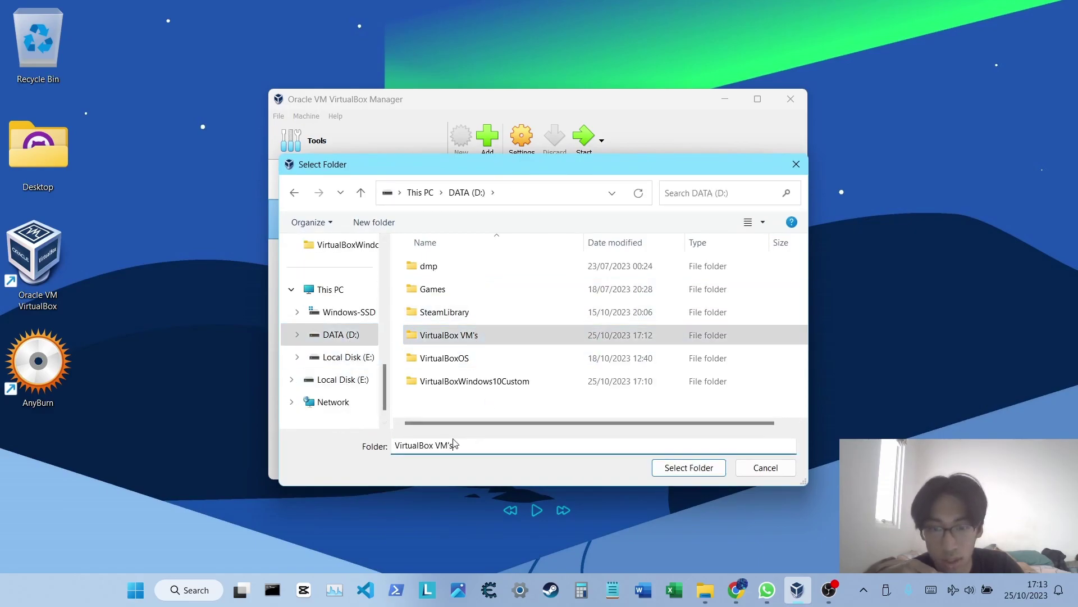
right_click(488, 335)
left_click(528, 541)
left_click(482, 335)
key("BackSpace")
key("BackSpace")
type("s")
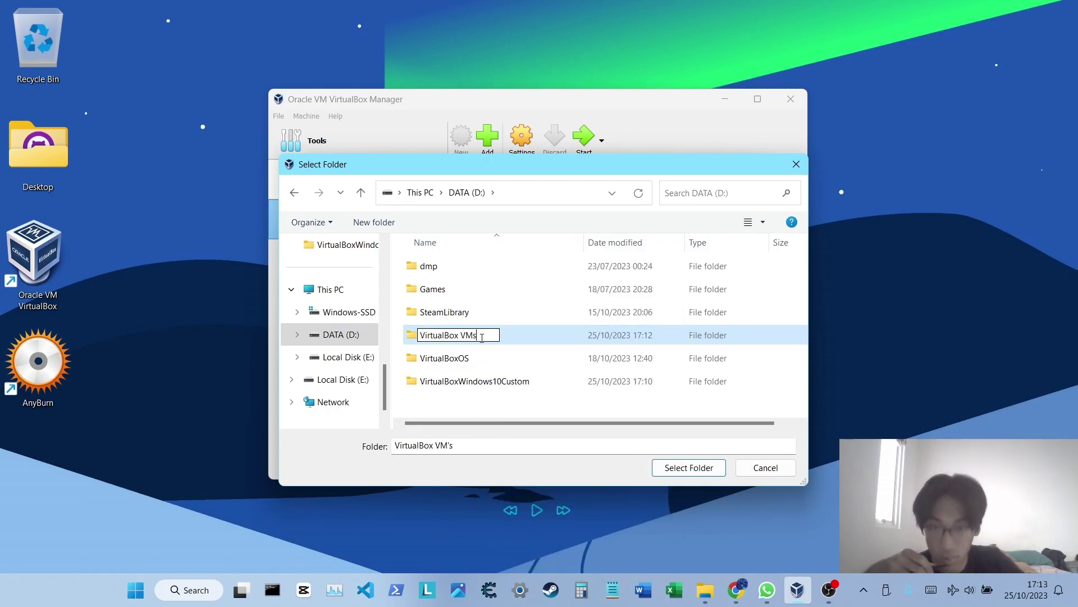
left_click(695, 469)
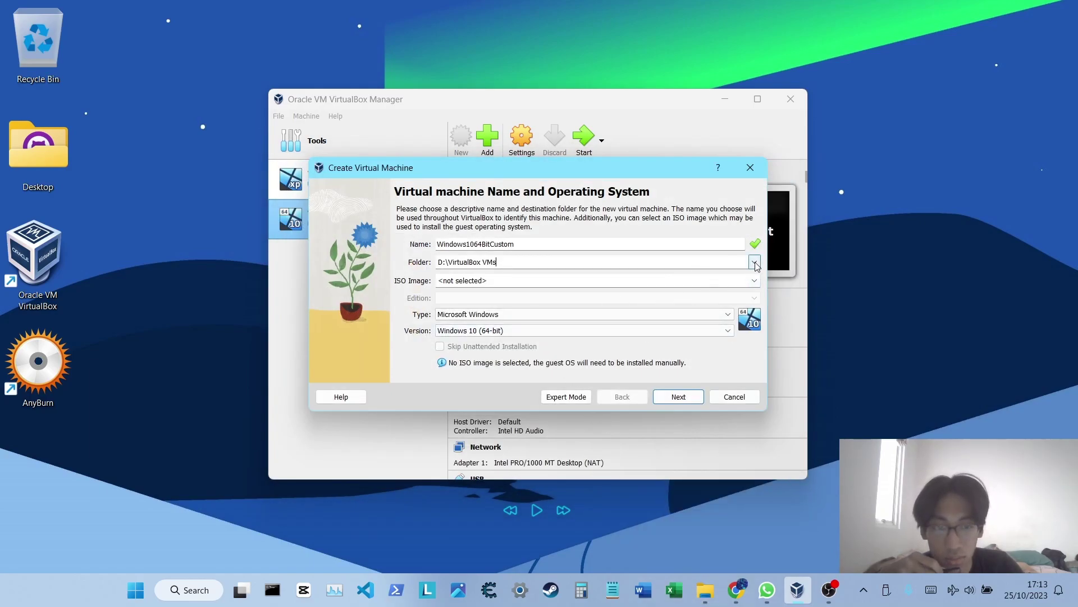
Reset the machine folder to its default location and choose D:\VirtualBox VMs again.
left_click(692, 264)
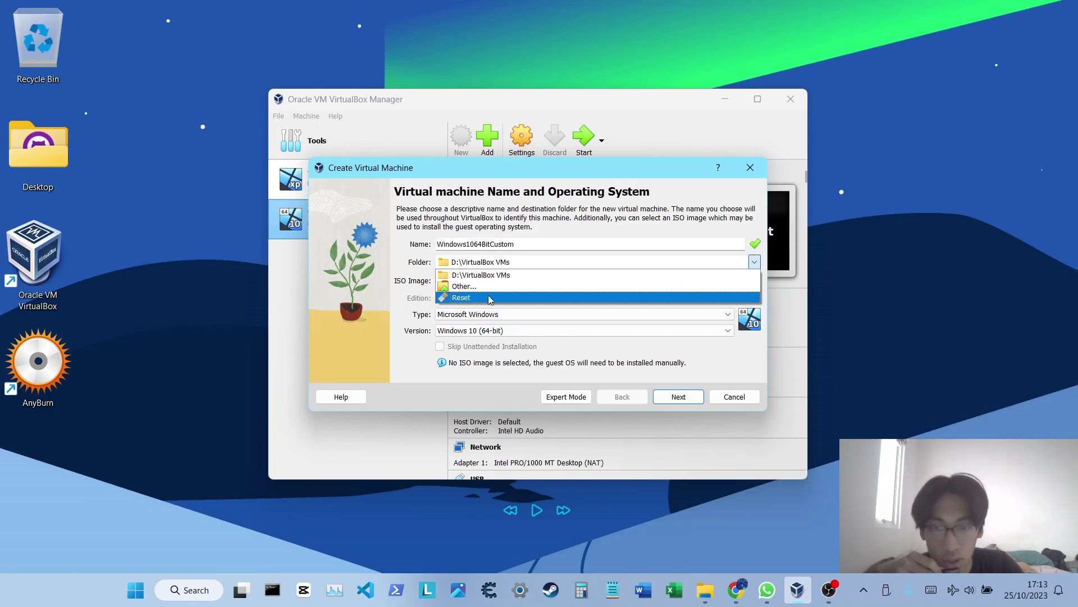
left_click(471, 298)
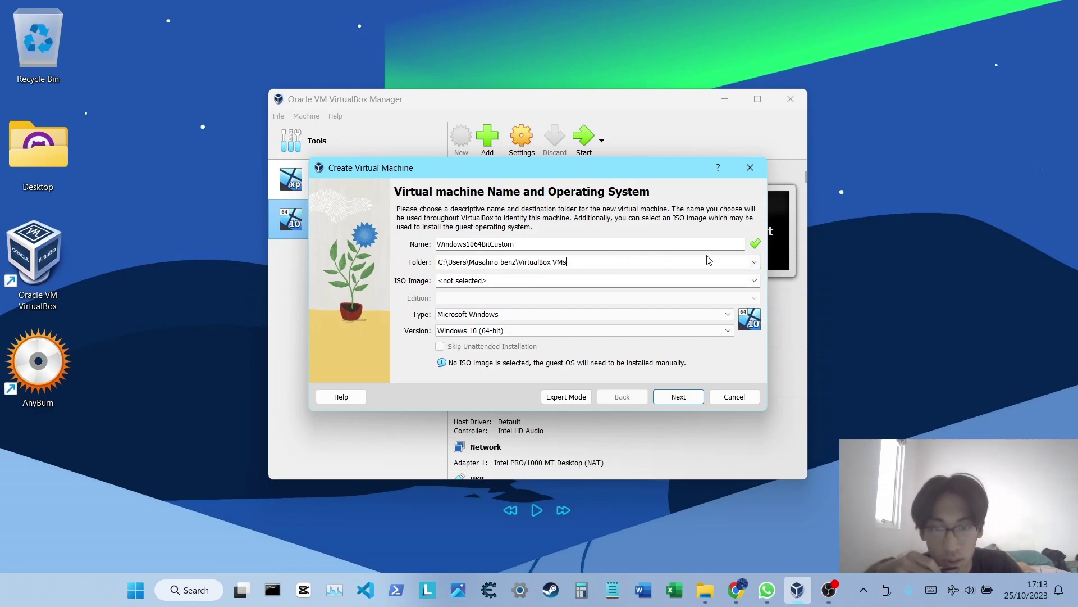
left_click(754, 262)
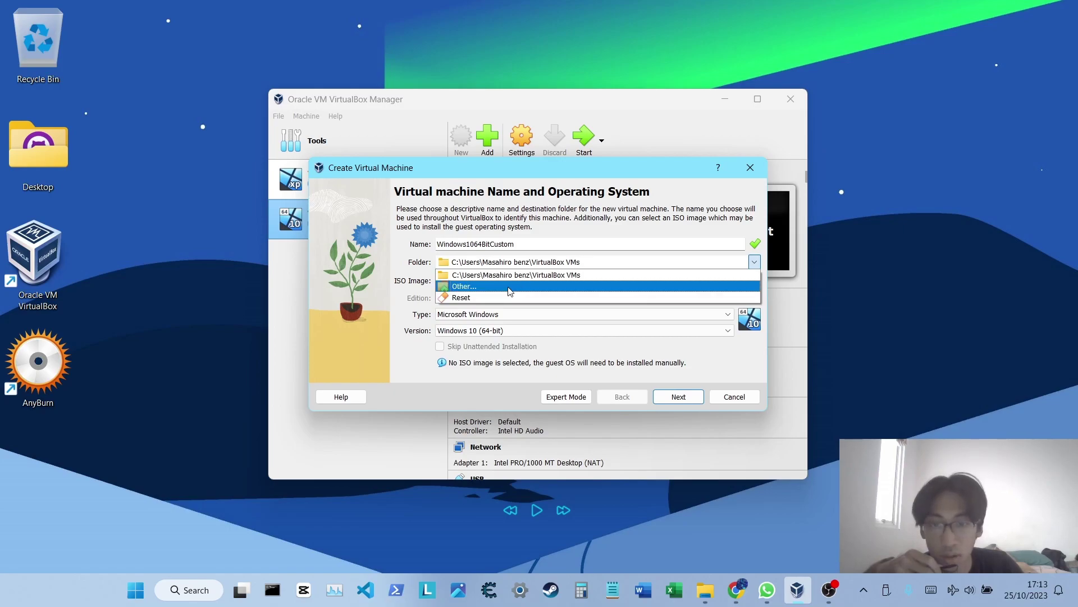
left_click(512, 288)
scroll(385, 371, "down", 3)
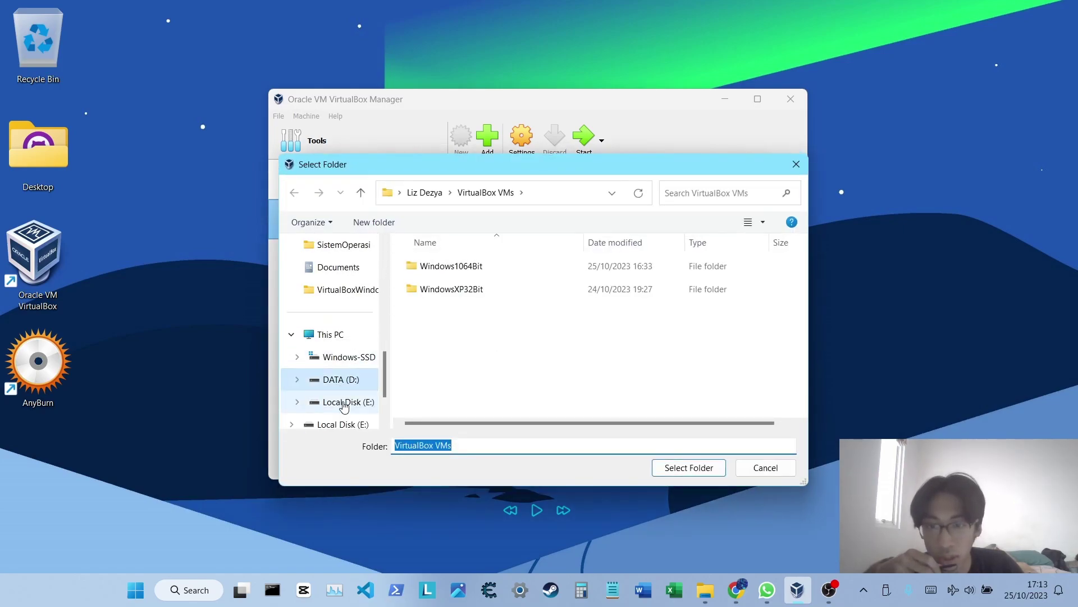
left_click(341, 379)
left_click(475, 335)
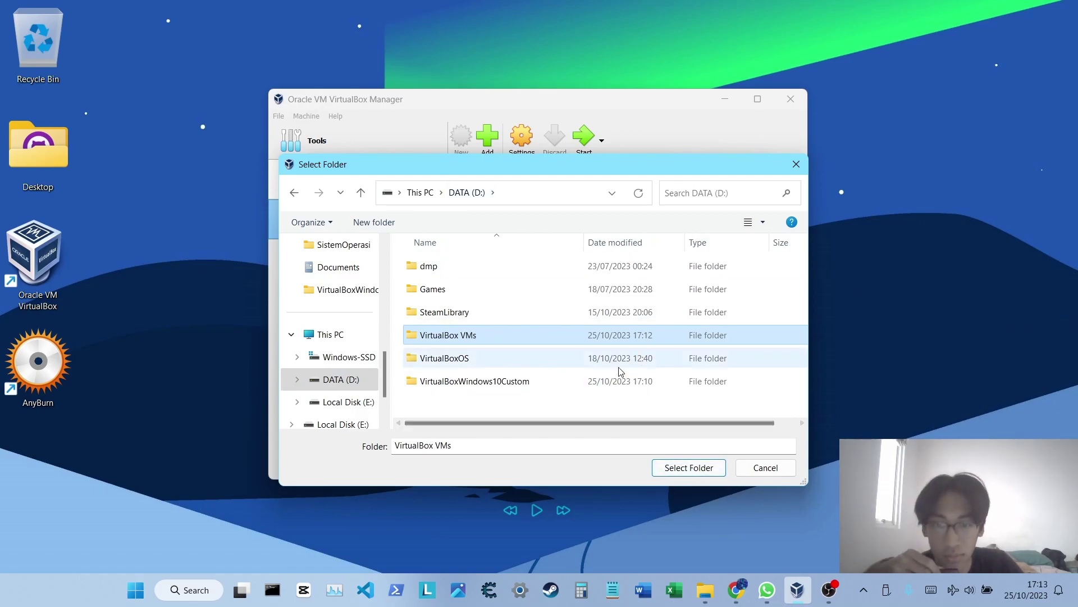
left_click(694, 468)
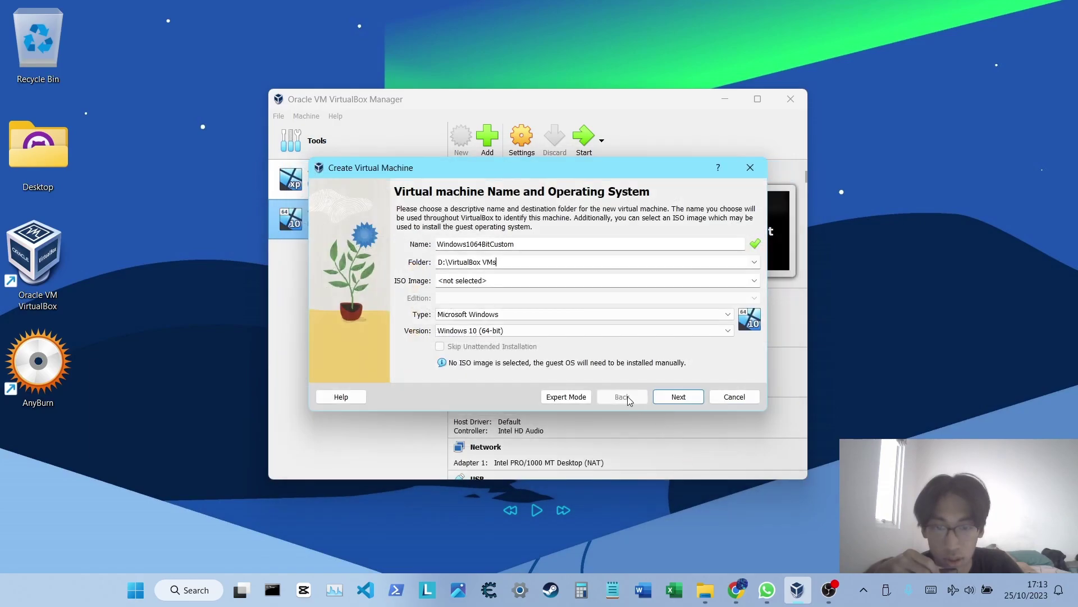
Continue to the hardware settings and set the base memory to 4096 MB and the processors to 2.
left_click(675, 397)
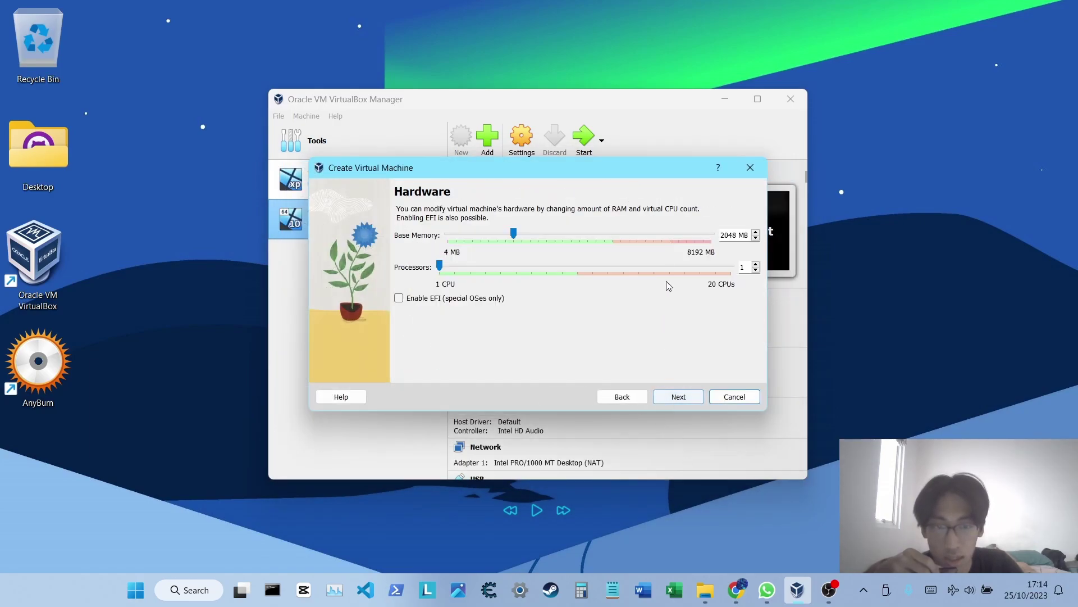
left_click_drag(513, 234, 527, 235)
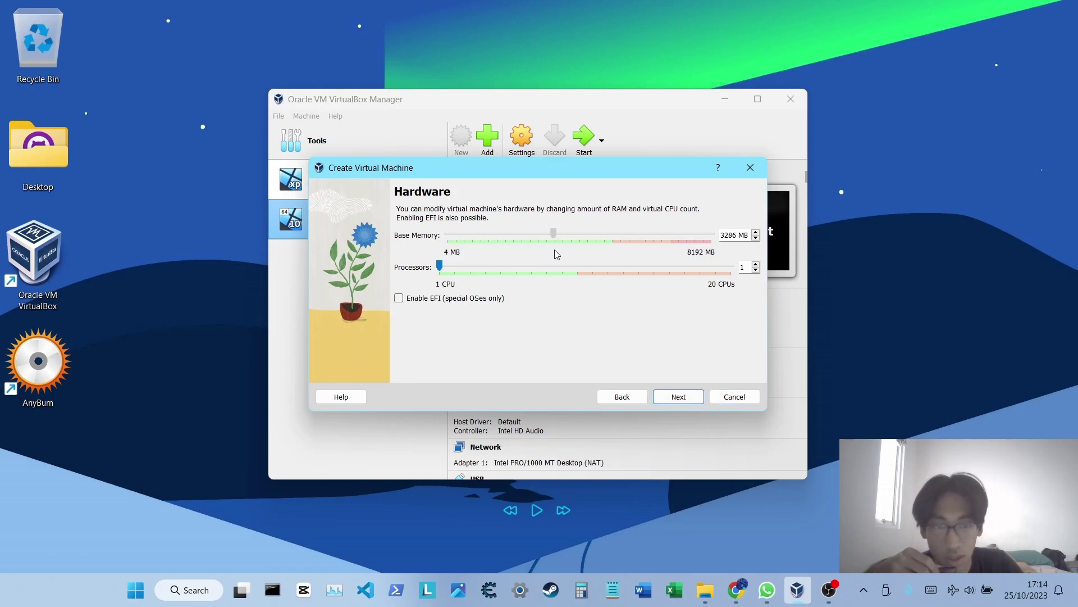
left_click_drag(573, 265, 579, 267)
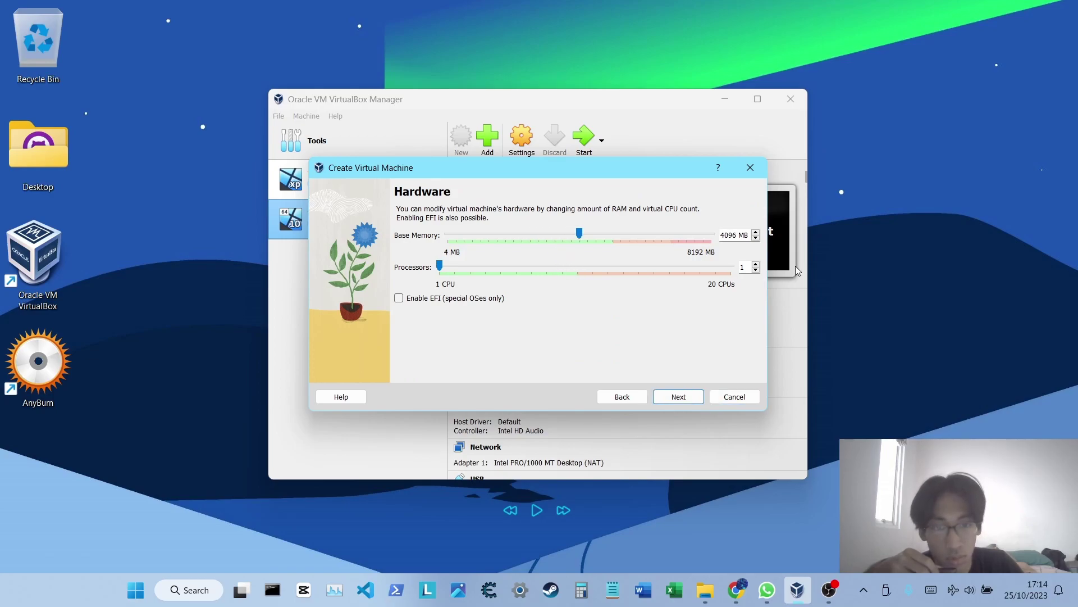
left_click(755, 264)
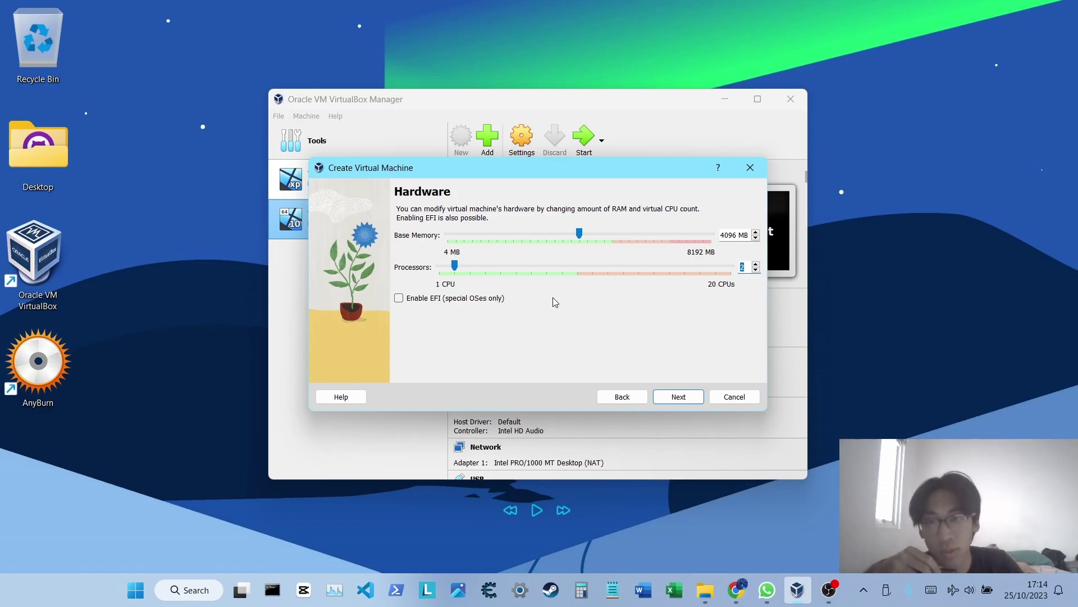
Set the new virtual hard disk's size to 40 GB and proceed to the configuration summary.
left_click(667, 398)
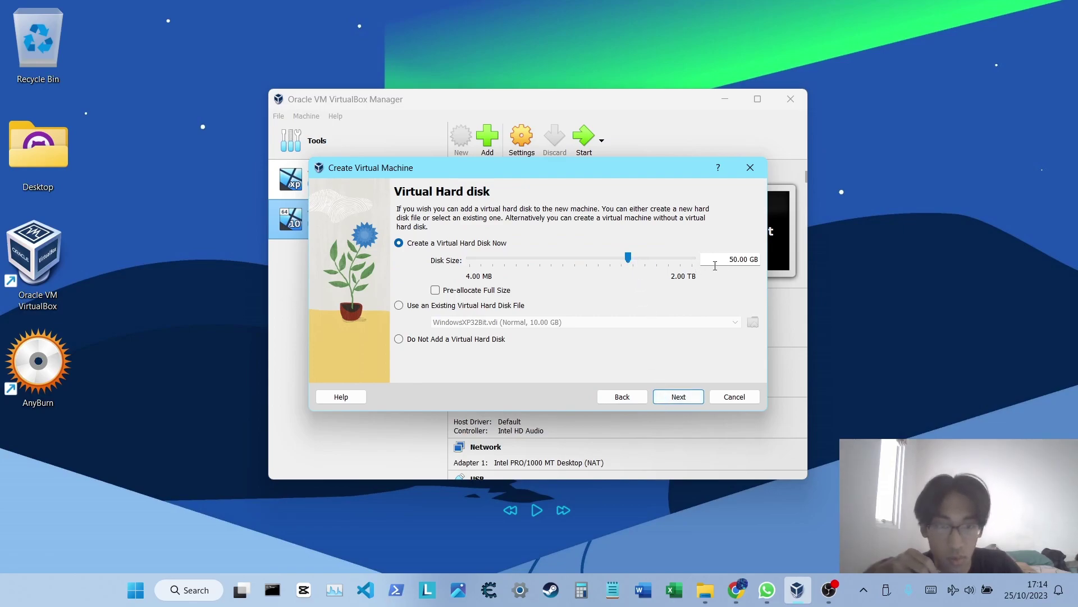
left_click_drag(731, 259, 761, 260)
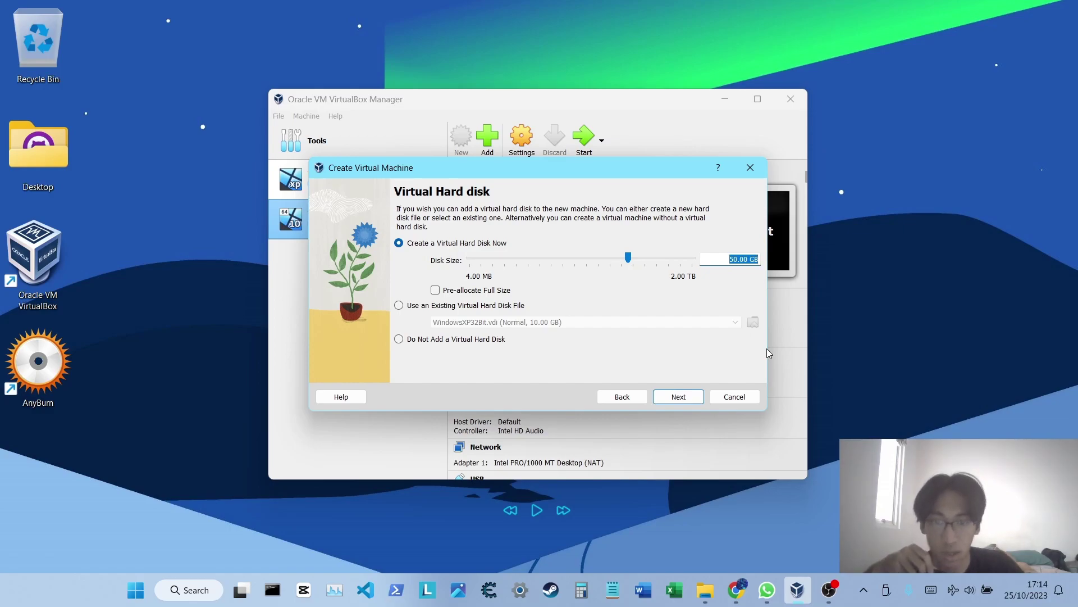
type("4")
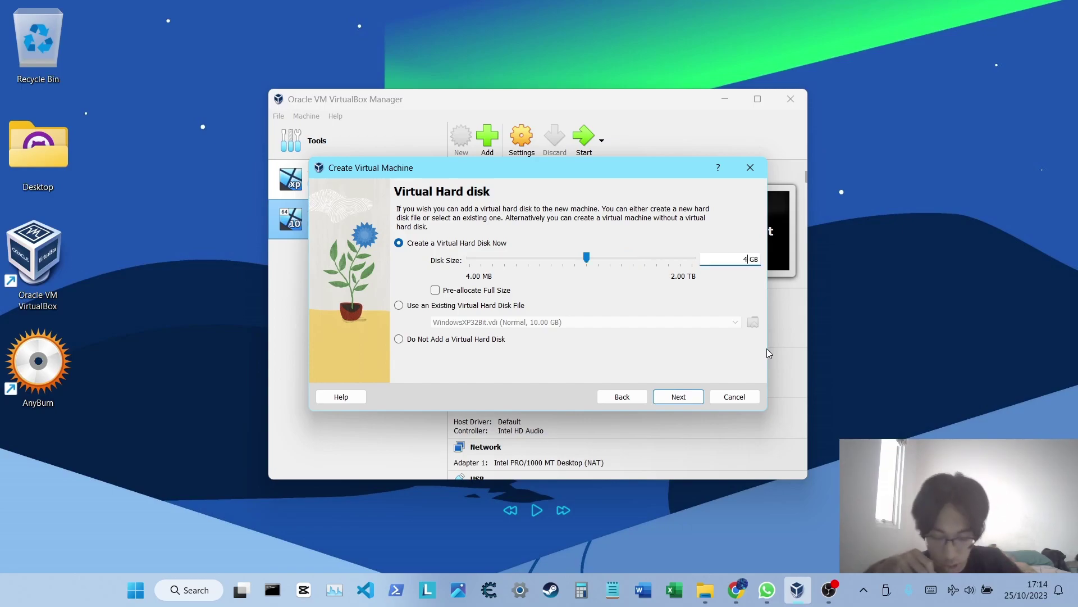
type("0")
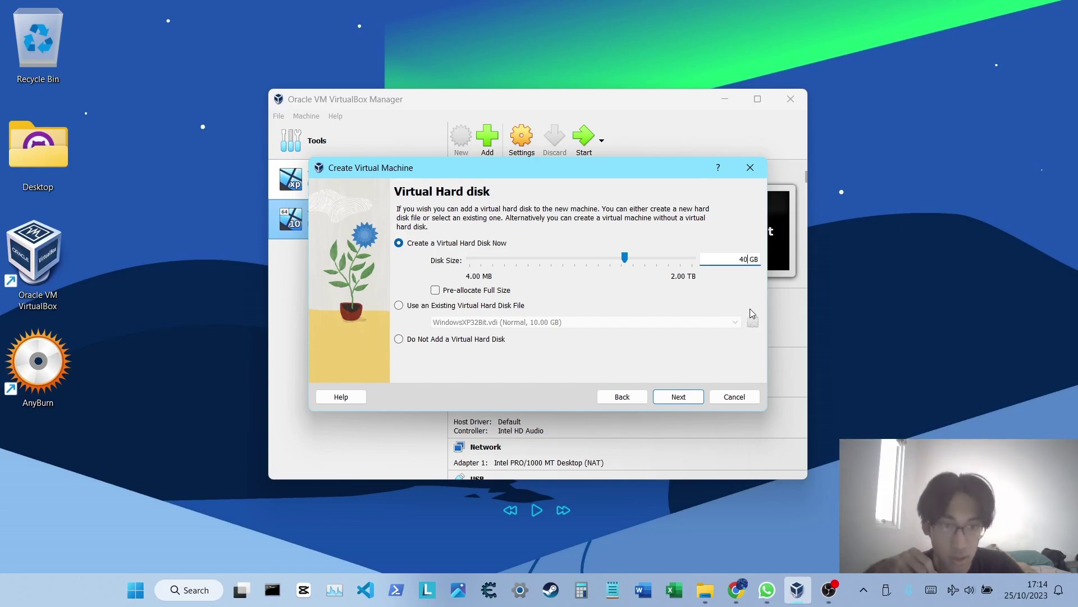
left_click(683, 399)
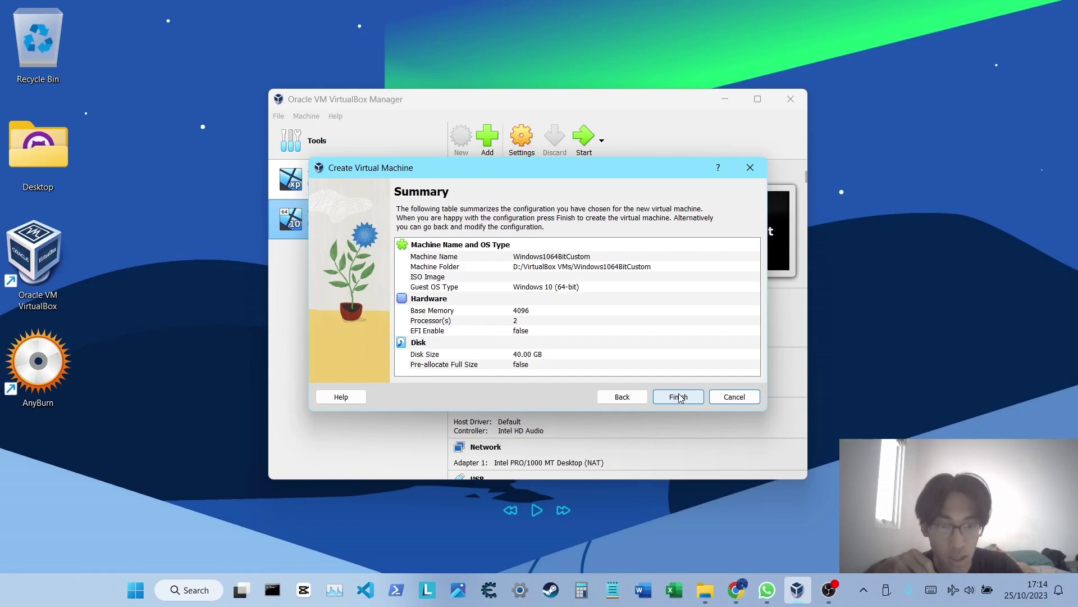
Finish creating the Windows1064BitCustom virtual machine and open its storage settings.
left_click(679, 394)
left_click(511, 140)
left_click(419, 225)
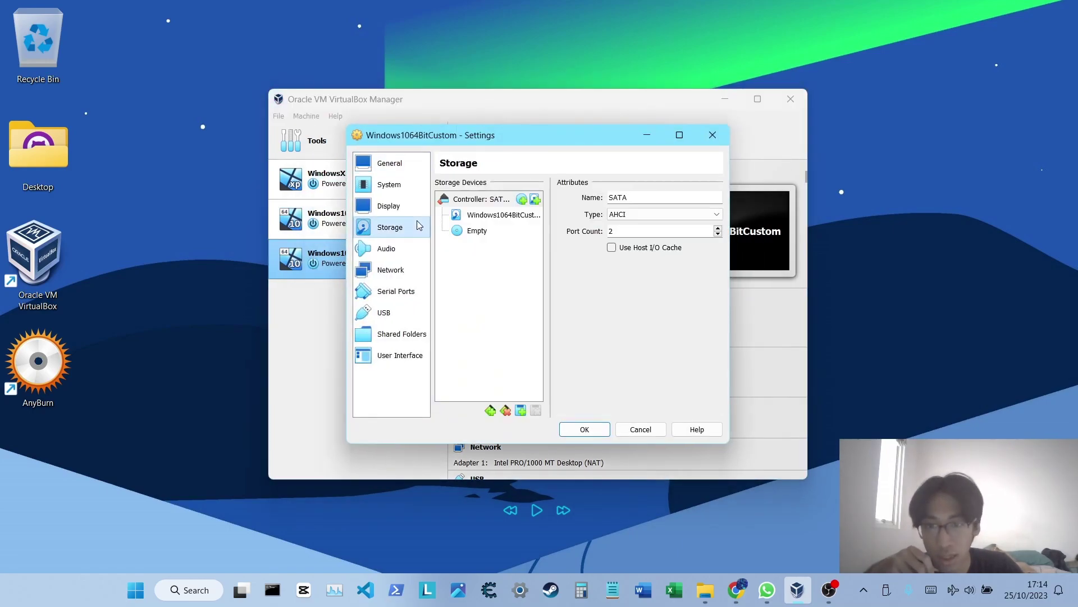
Attach Windows 10 Custom.iso from D:\VirtualBoxWindows10Custom to the empty optical drive on SATA Port 1 and start the virtual machine.
left_click(477, 231)
left_click(716, 198)
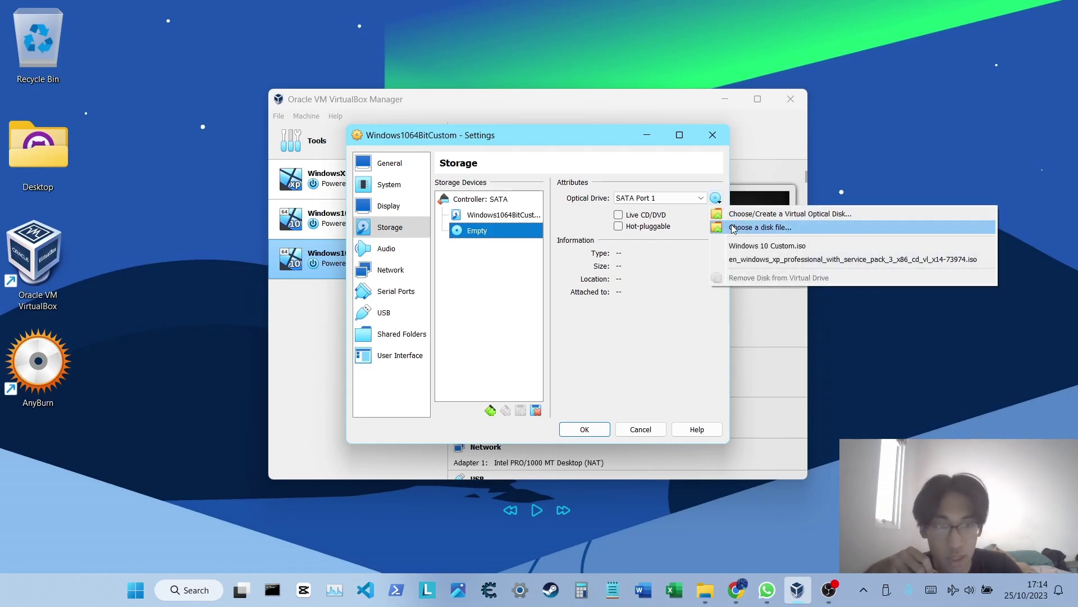
left_click(733, 227)
left_click(548, 260)
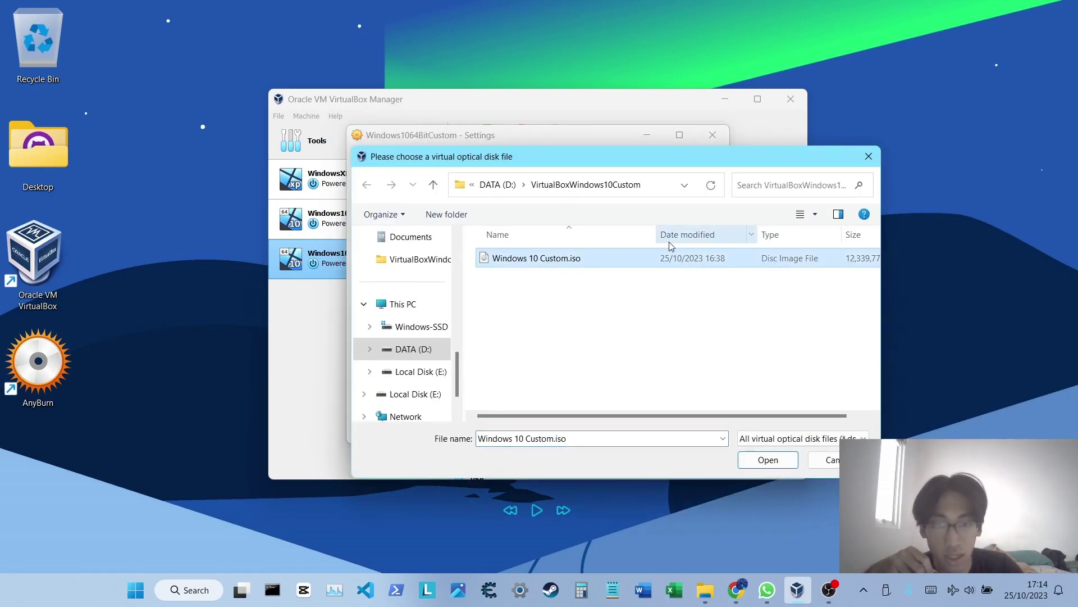
left_click(771, 460)
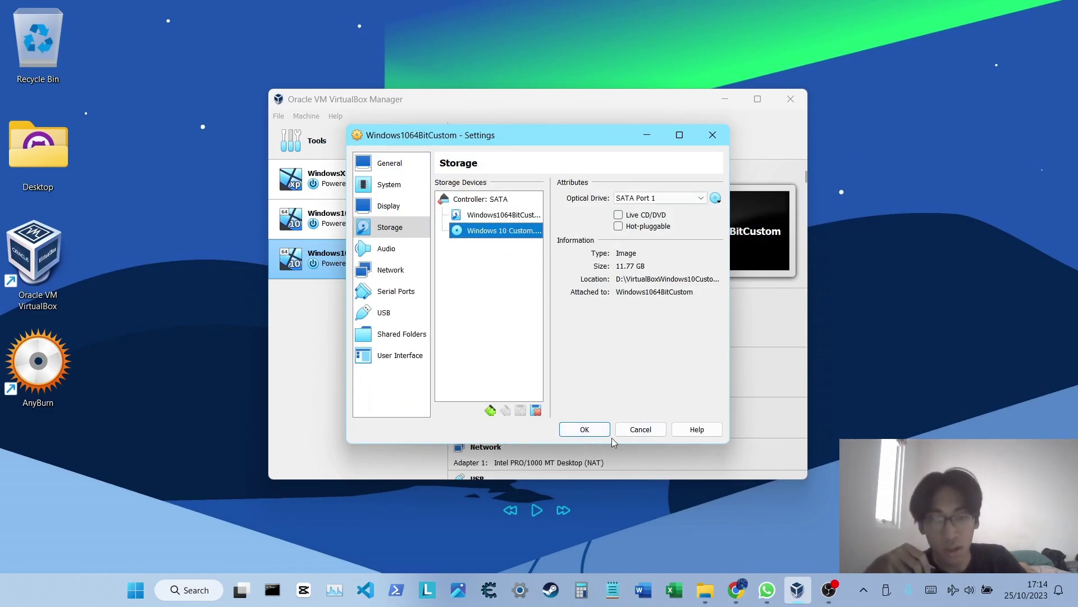
left_click(587, 430)
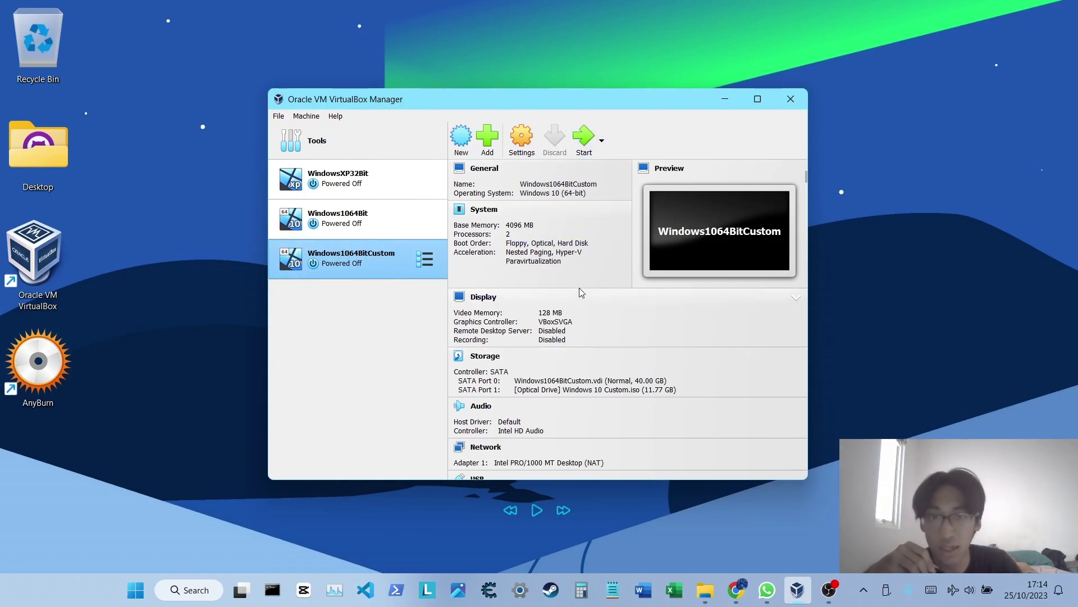
left_click(583, 140)
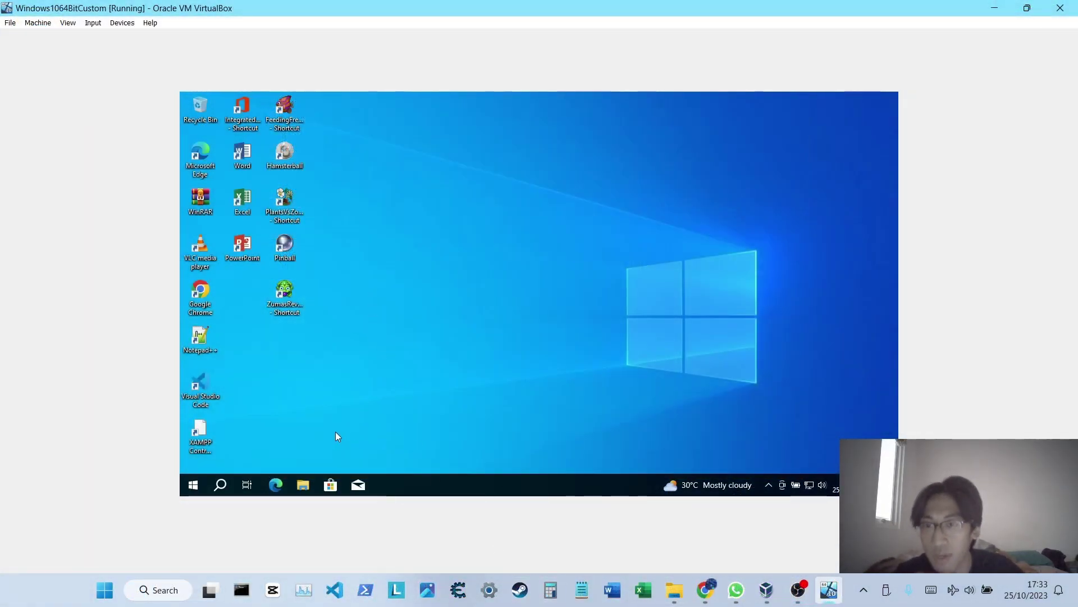
Examine the application and game shortcuts on the virtual machine's Windows 10 desktop, leaving none selected.
left_click_drag(329, 453, 182, 96)
left_click(409, 306)
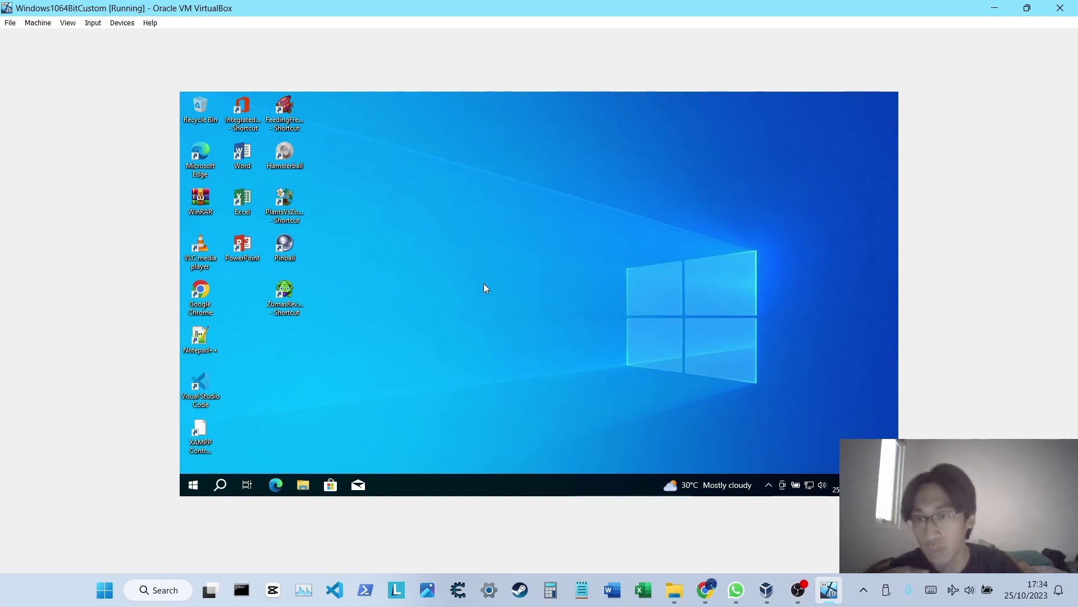
left_click_drag(356, 438, 225, 134)
left_click(539, 262)
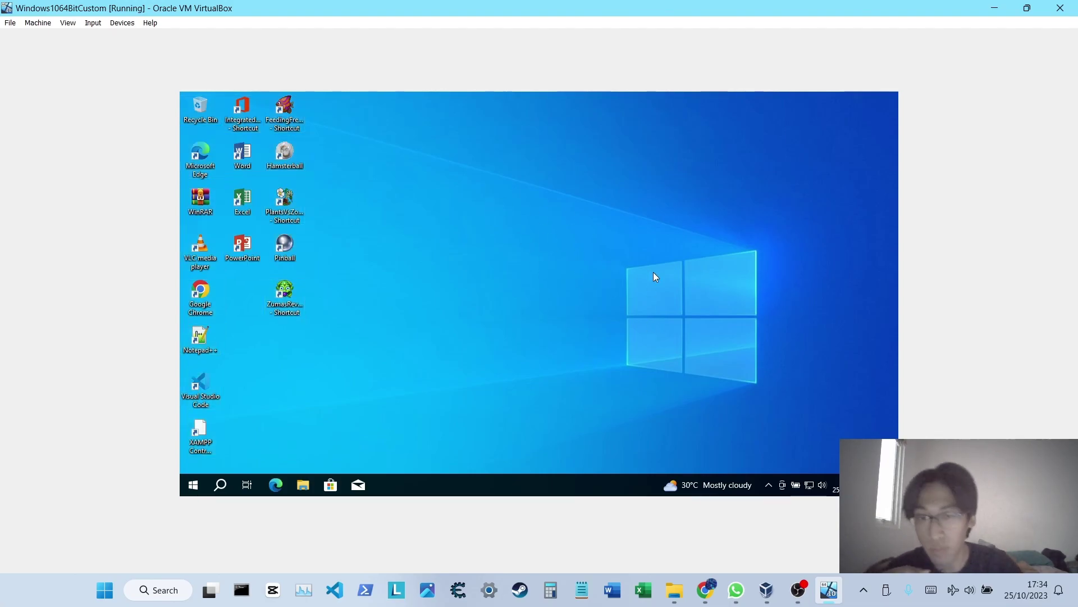
Check the optical disc image attached in Windows1064BitCustom's storage settings, cancel the dialog, and return to the running virtual machine.
left_click(767, 590)
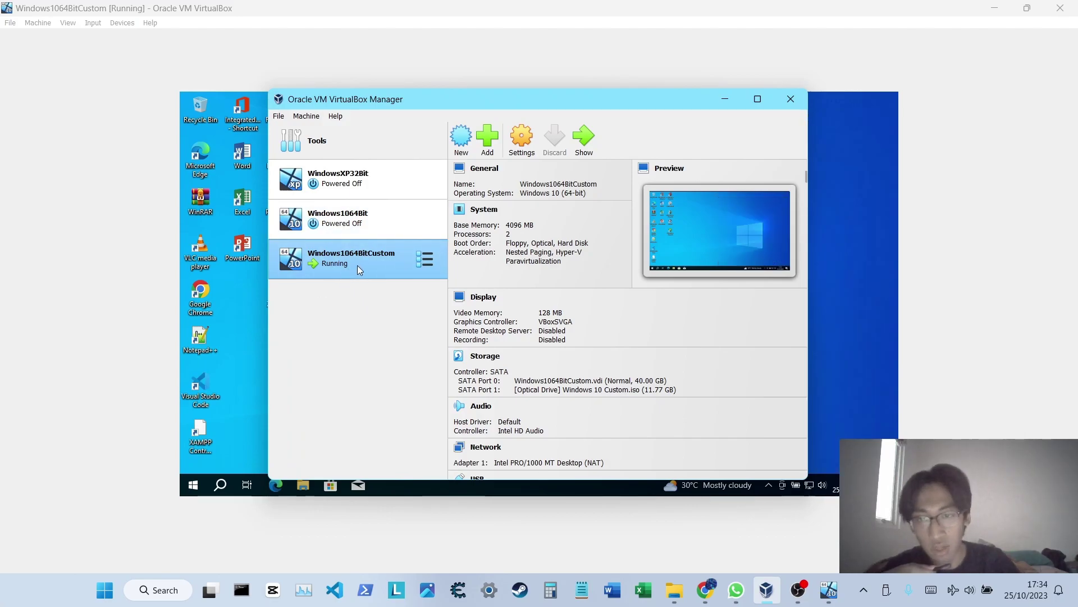
left_click(527, 150)
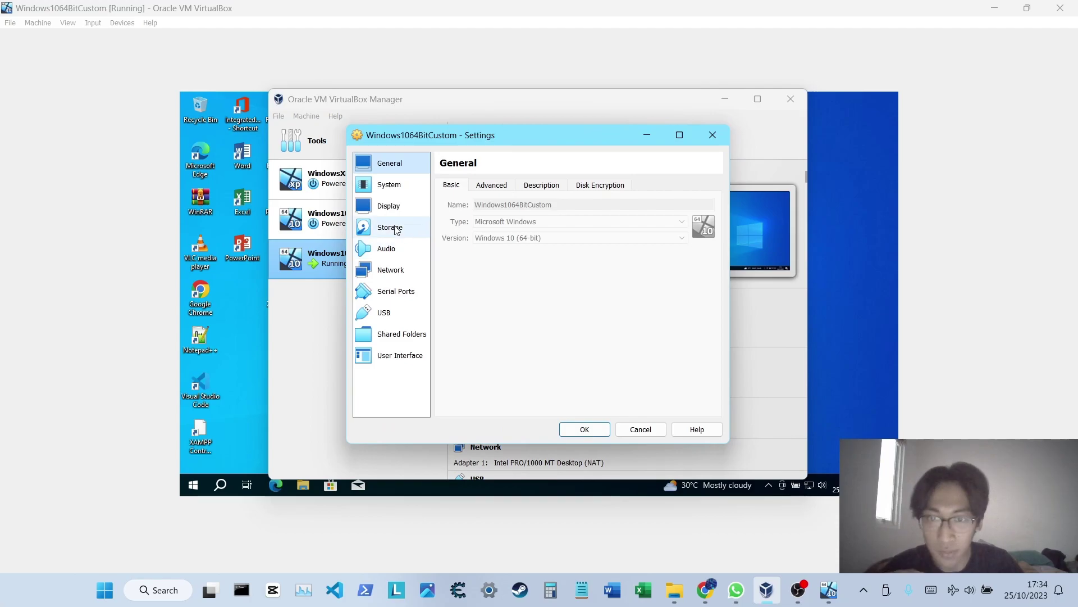
left_click(391, 226)
left_click(508, 231)
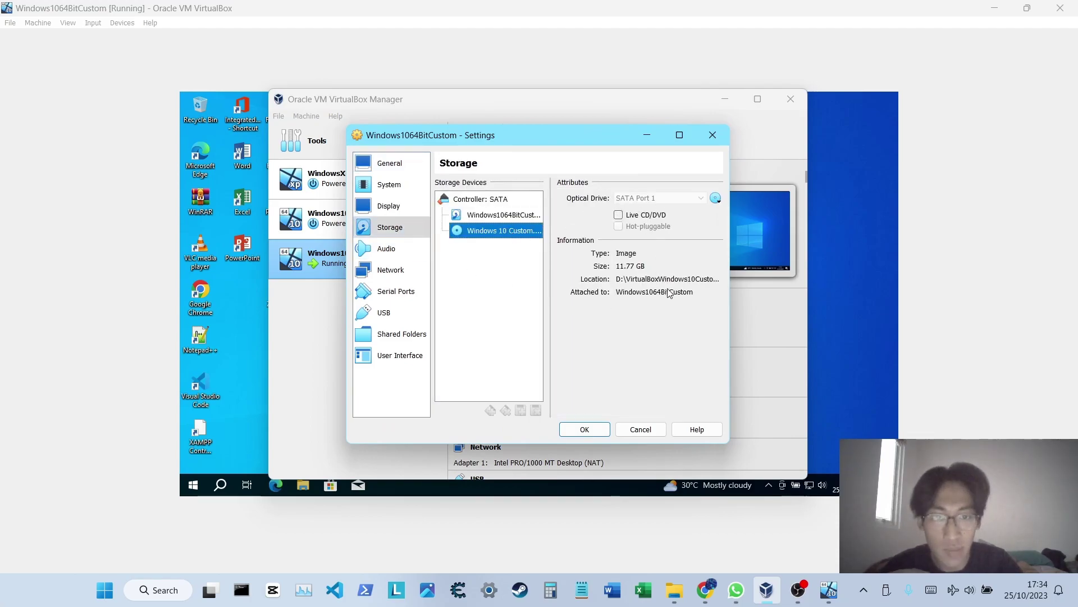
left_click(641, 429)
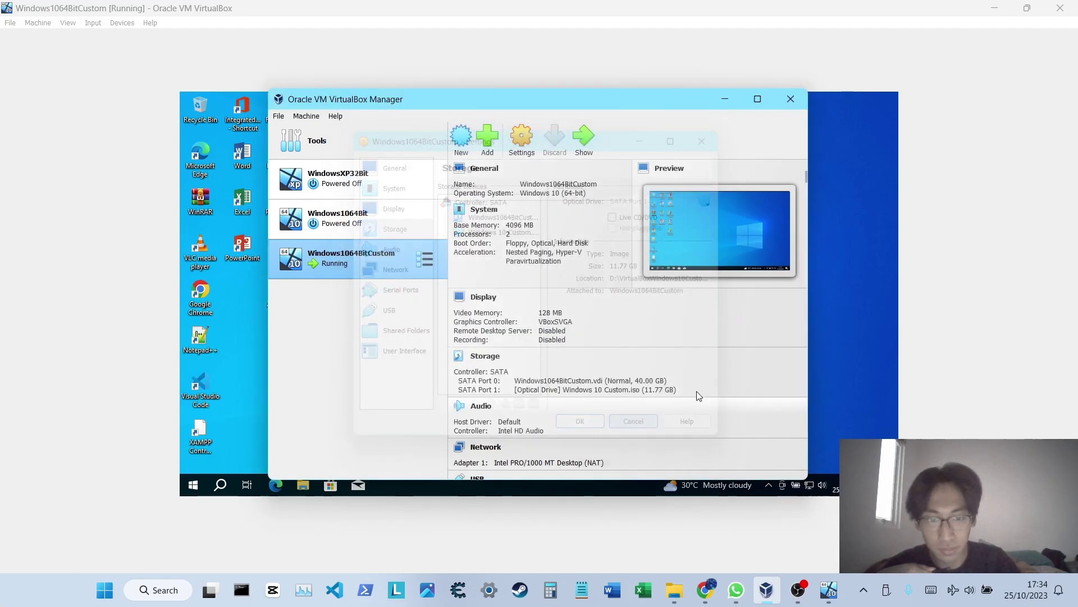
left_click(724, 107)
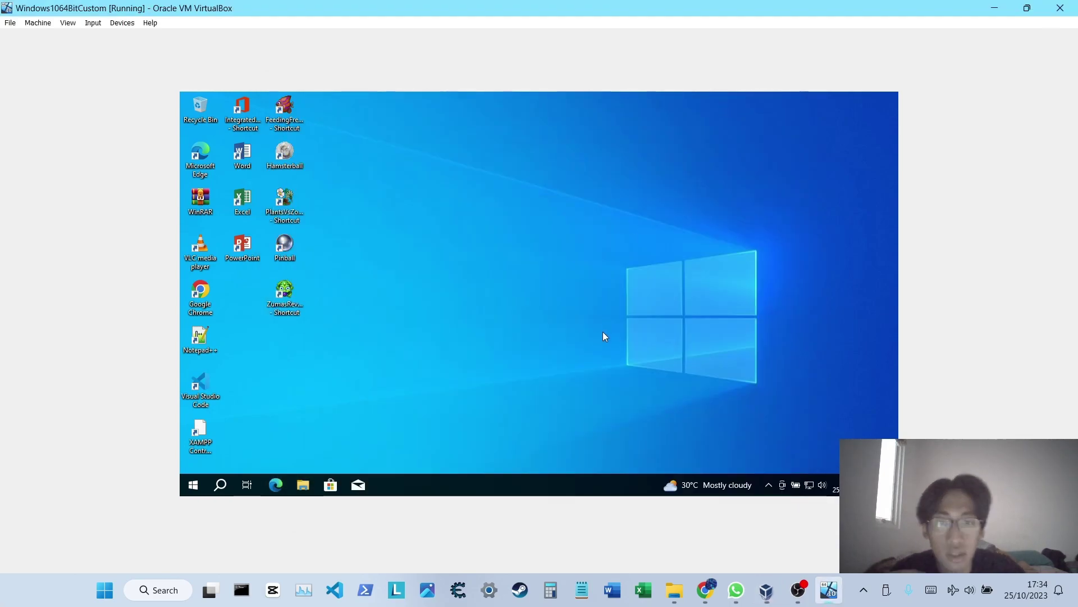